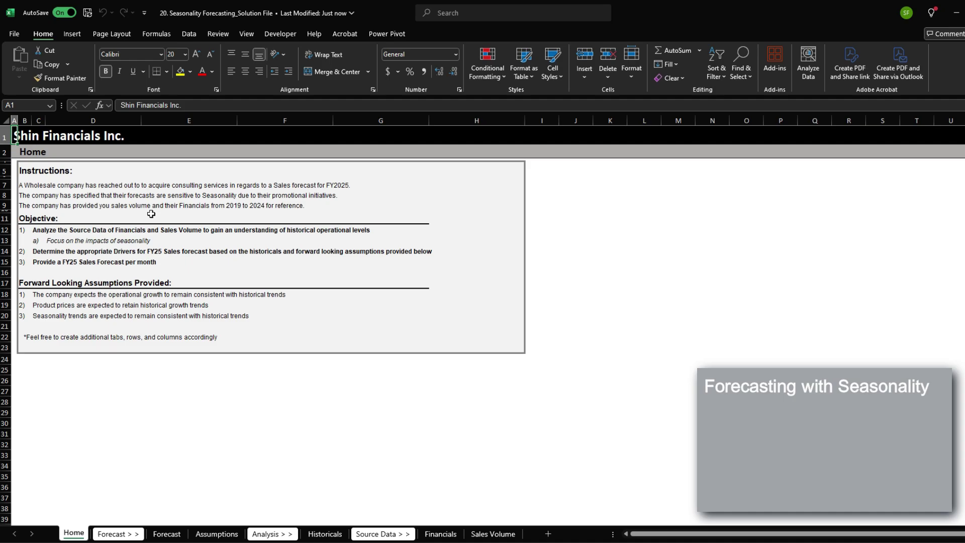
Review the Sales Volume and Financials data, then the Forecast sheet's blank monthly Total Revenue row.
left_click(233, 216)
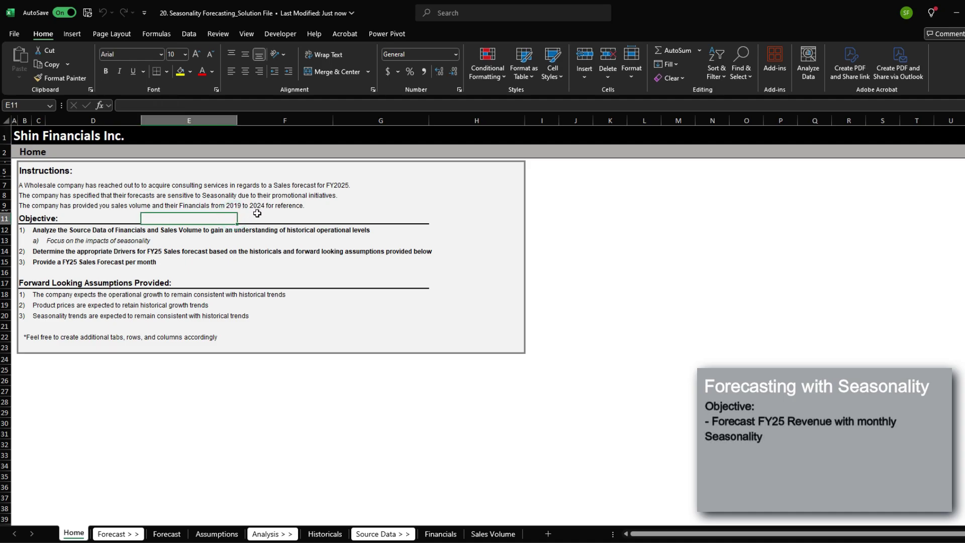
left_click(493, 534)
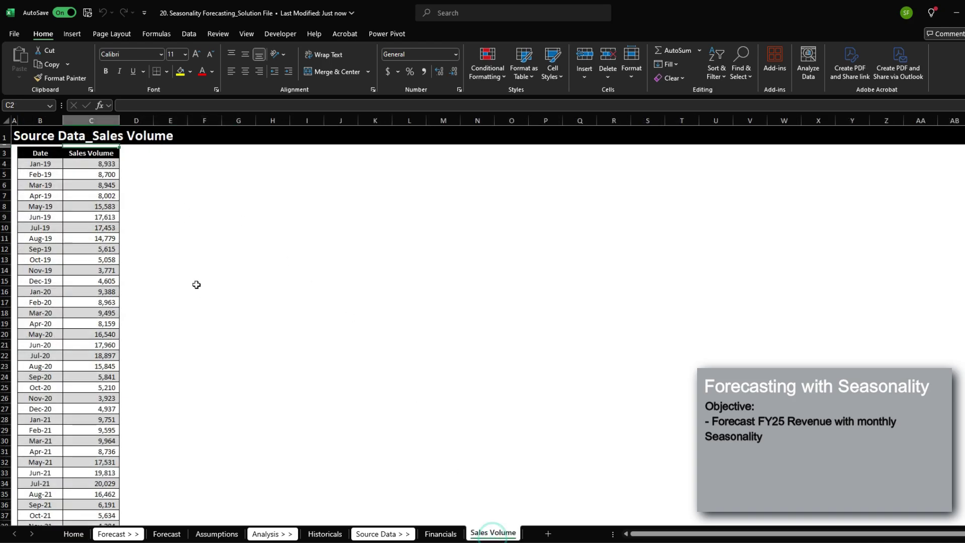
left_click(442, 537)
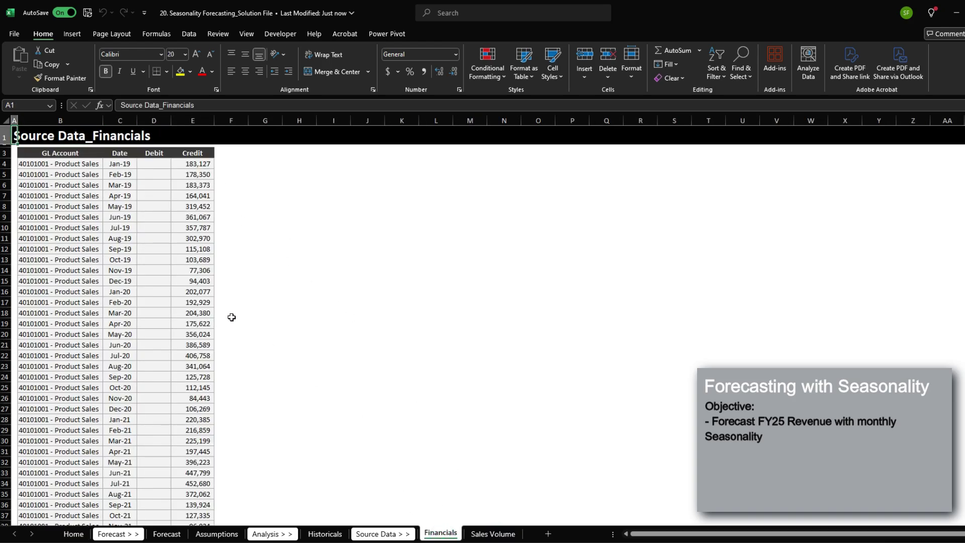
left_click(184, 532)
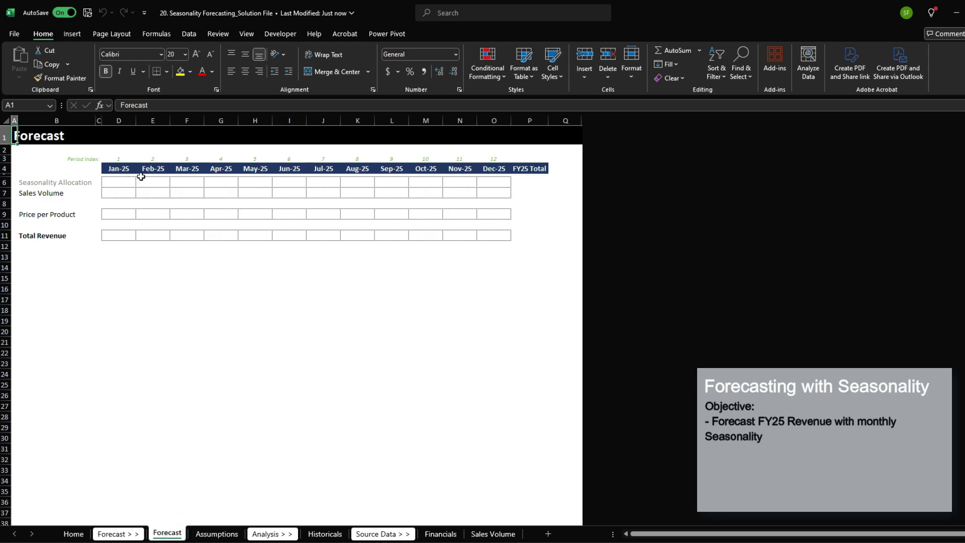
left_click_drag(121, 234, 493, 234)
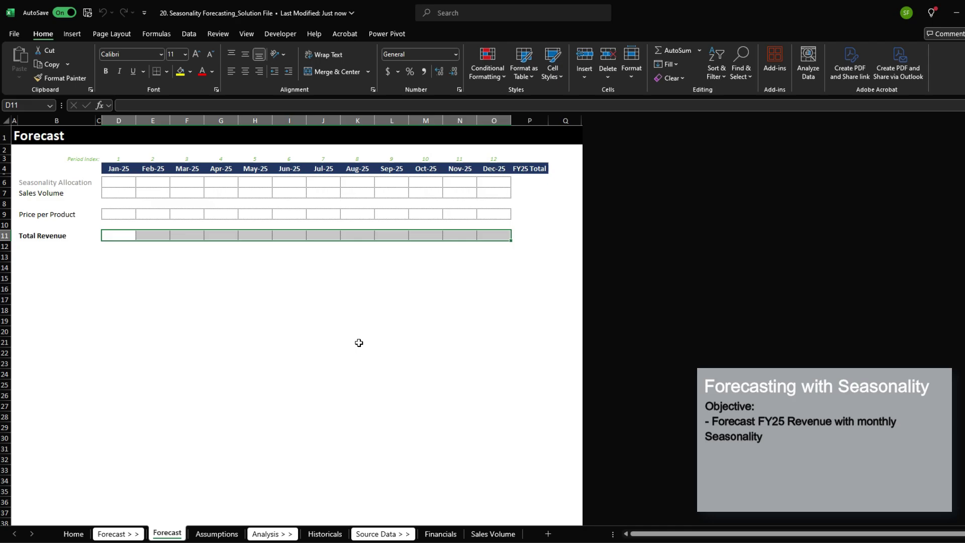
Back on Home, highlight the three Forward Looking Assumptions Provided.
left_click(74, 533)
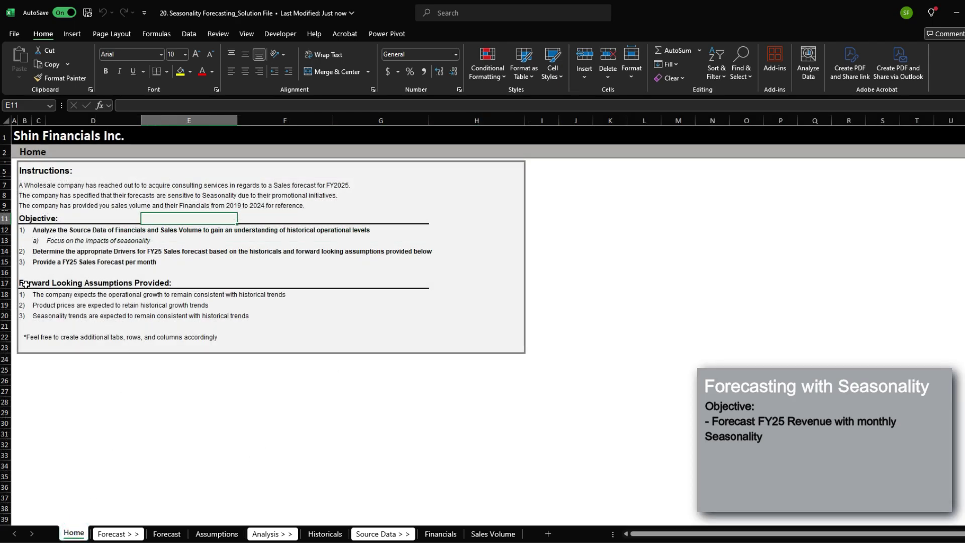
left_click_drag(25, 285, 167, 284)
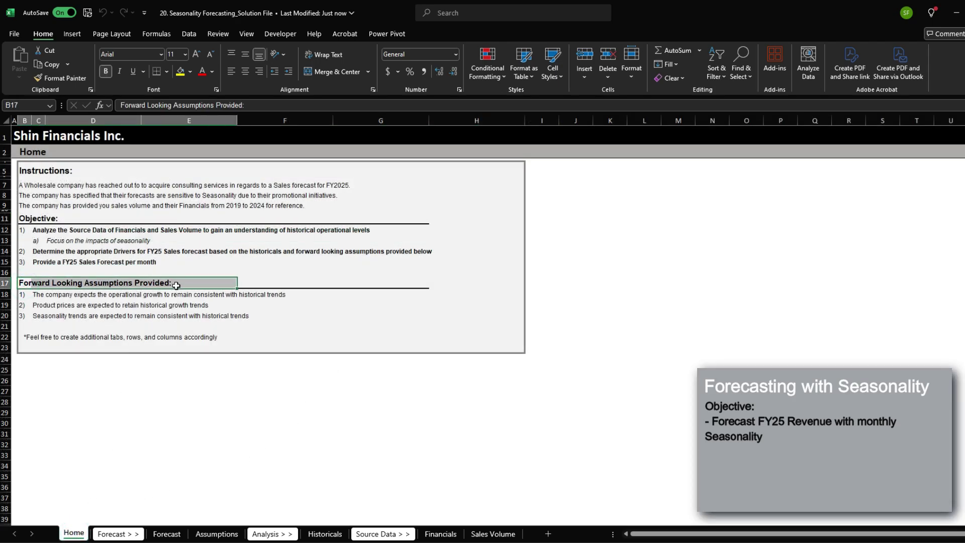
left_click(36, 296)
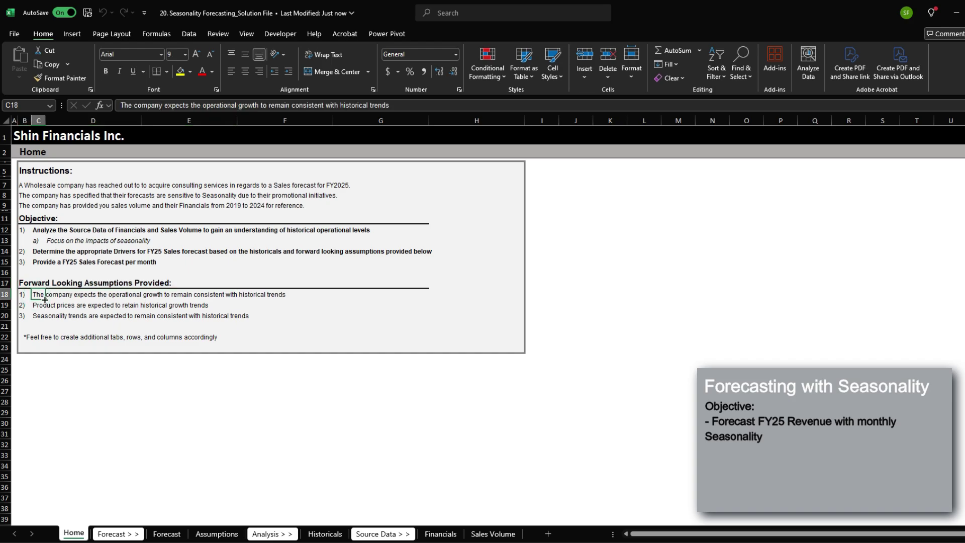
left_click_drag(44, 300, 275, 313)
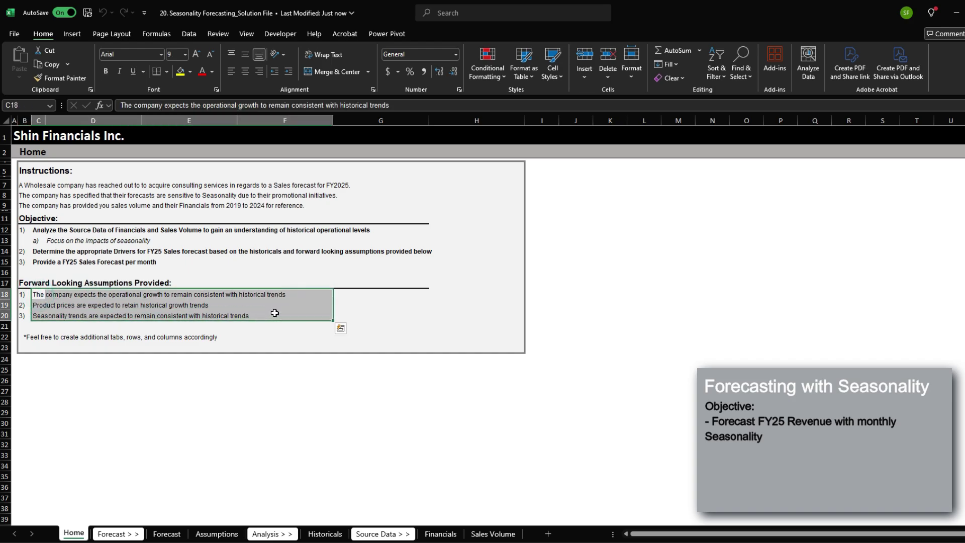
Look through the Historicals sheet and highlight its 2025F forecast column.
left_click(327, 534)
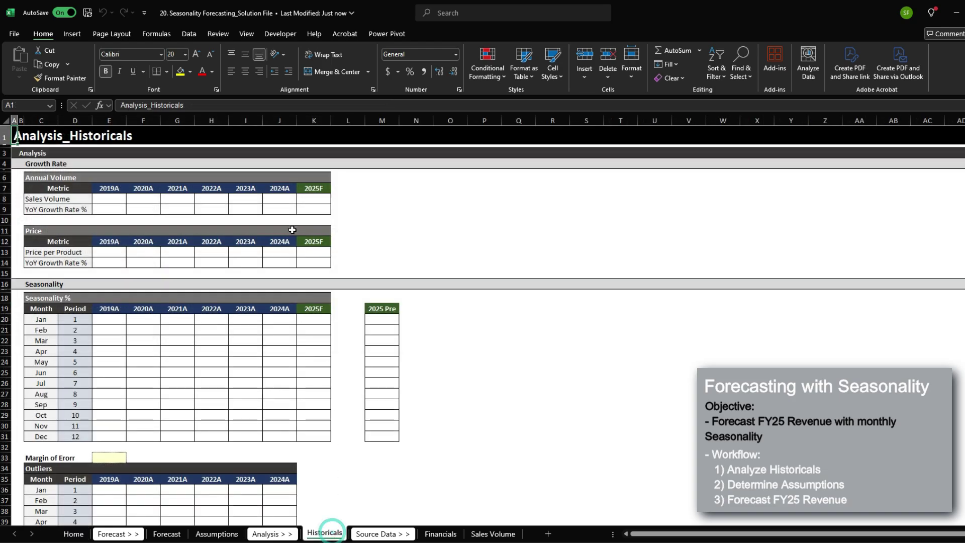
scroll(284, 231, "down", 12)
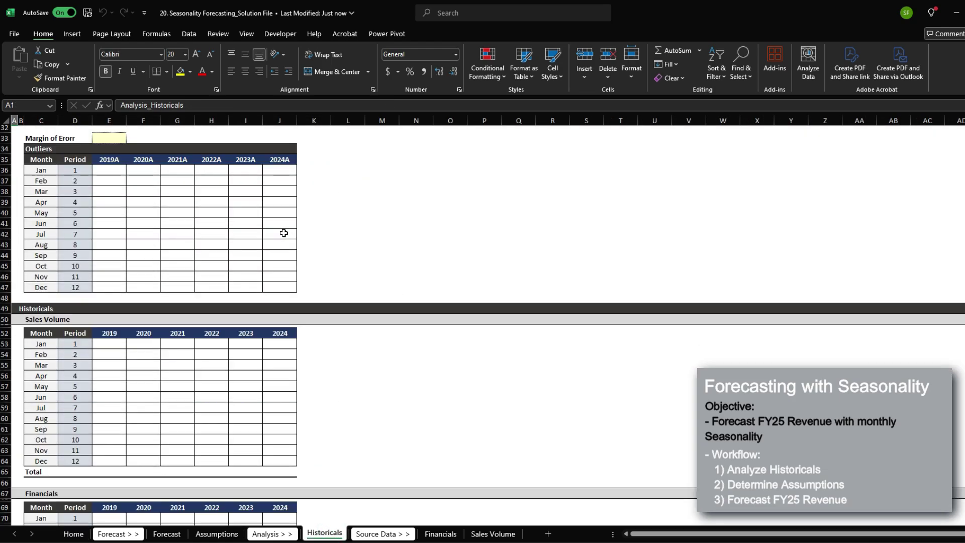
scroll(287, 233, "up", 12)
left_click_drag(314, 199, 322, 436)
Check the Assumptions sheet, then highlight the Forecast sheet's Total Revenue row D11:O11.
left_click(215, 533)
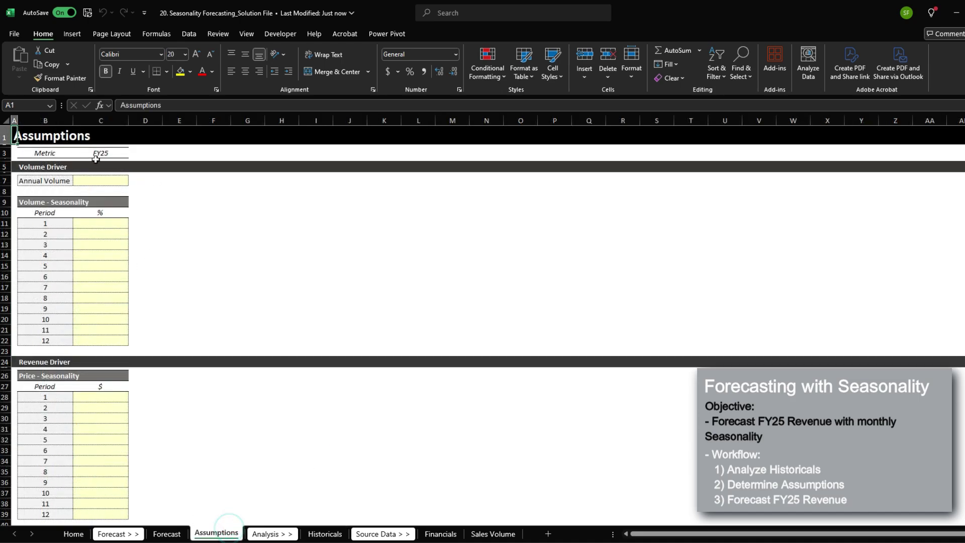
left_click(177, 531)
left_click_drag(123, 235, 509, 235)
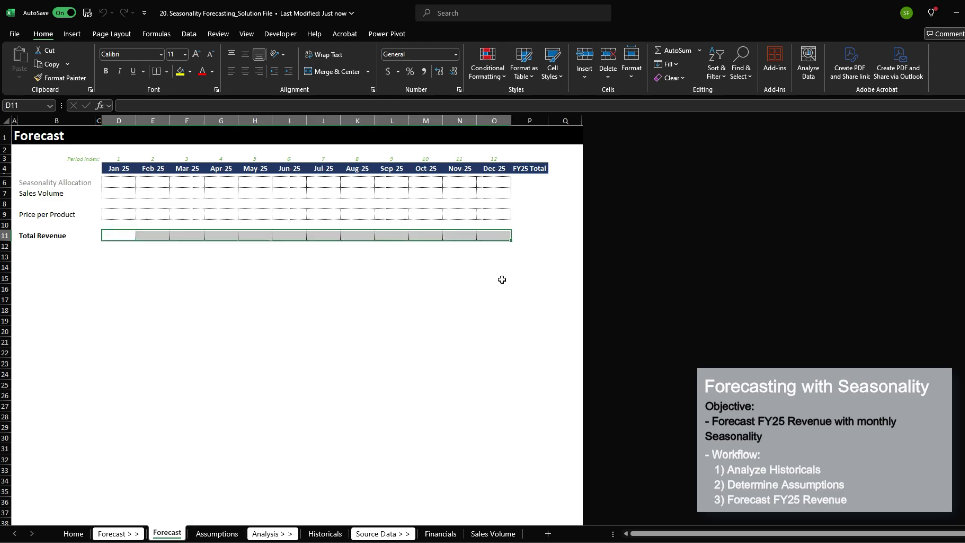
Highlight the empty 2019–2024 monthly Sales Volume and Financials tables on Historicals.
left_click(341, 533)
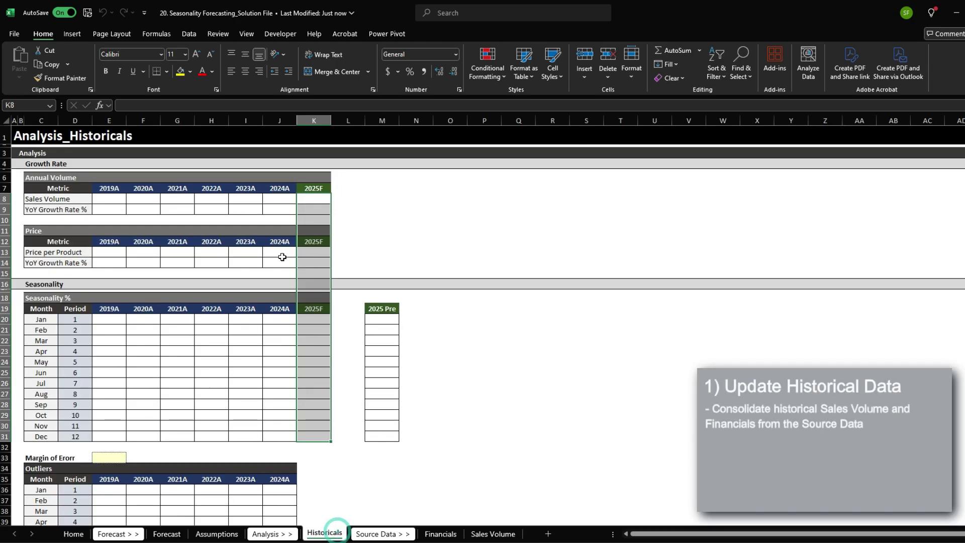
left_click(260, 261)
scroll(256, 344, "down", 13)
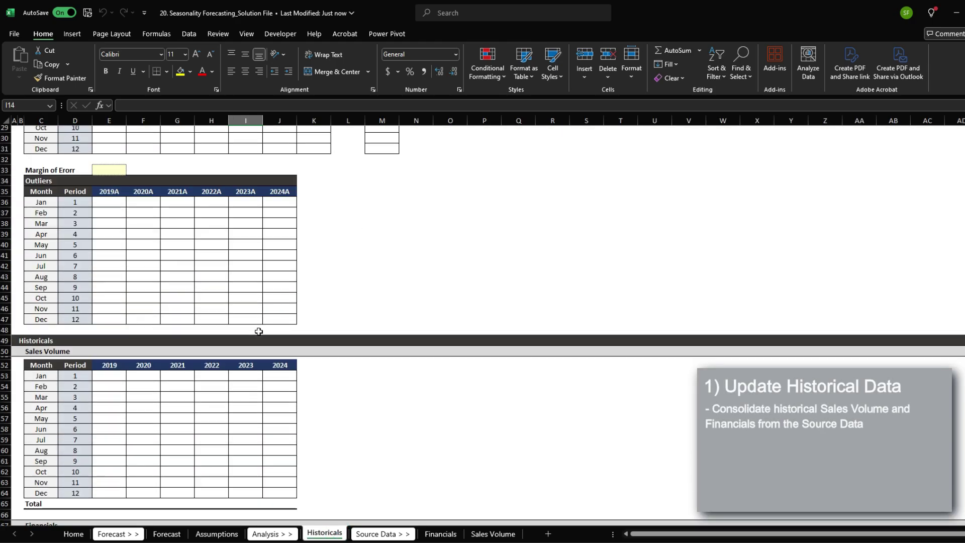
left_click_drag(116, 250, 276, 363)
scroll(275, 359, "down", 1)
left_click_drag(113, 391, 280, 508)
Highlight the Price per Product table, then the Sales Volume year headers and Period 1–12 numbers.
scroll(246, 404, "down", 5)
left_click_drag(115, 405, 281, 499)
left_click(113, 396)
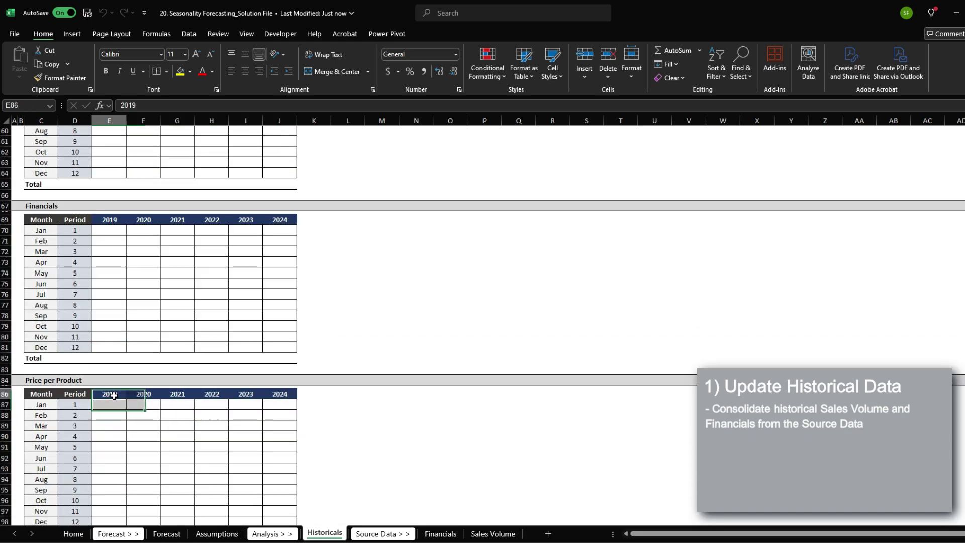
left_click(82, 404)
scroll(121, 399, "up", 6)
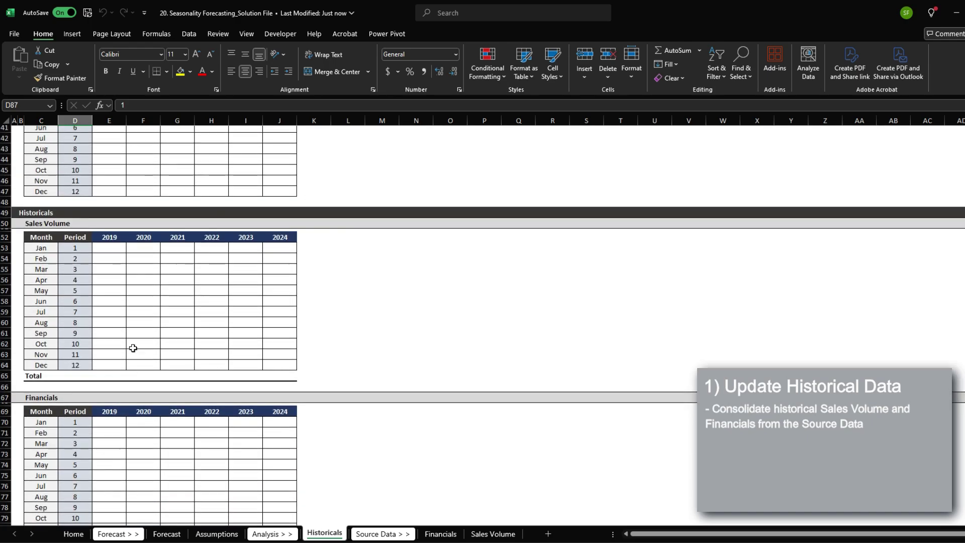
left_click_drag(113, 237, 280, 237)
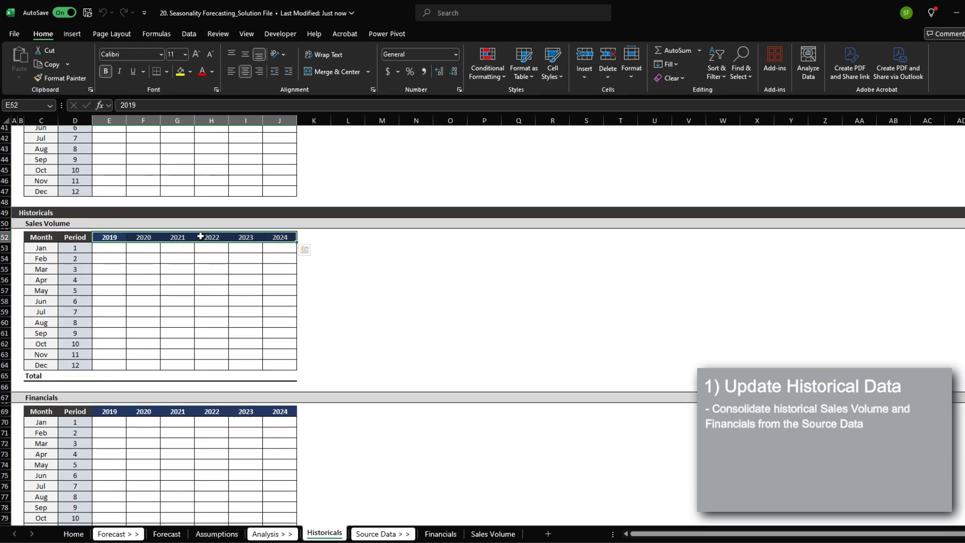
left_click_drag(76, 246, 82, 366)
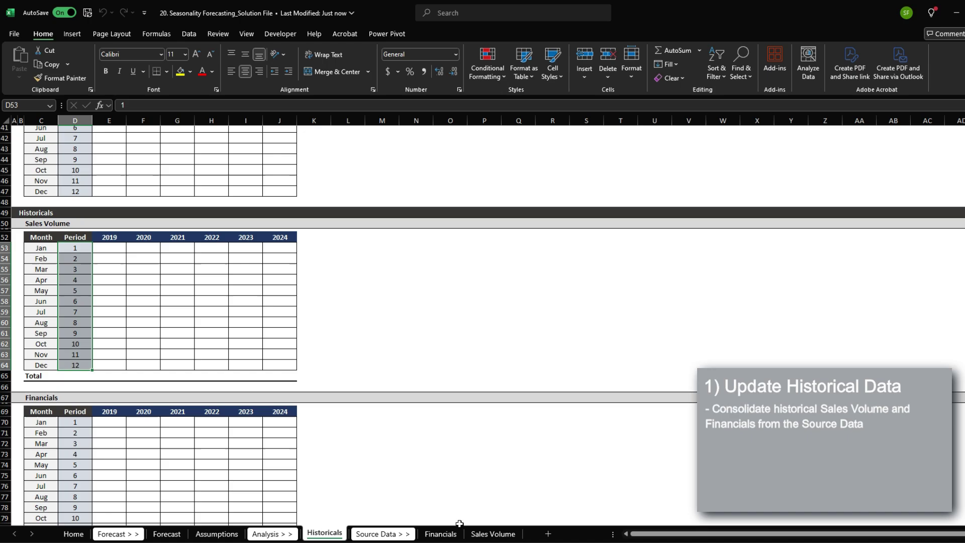
Extend the Sales Volume table with two new columns headed Period and Year.
left_click(495, 534)
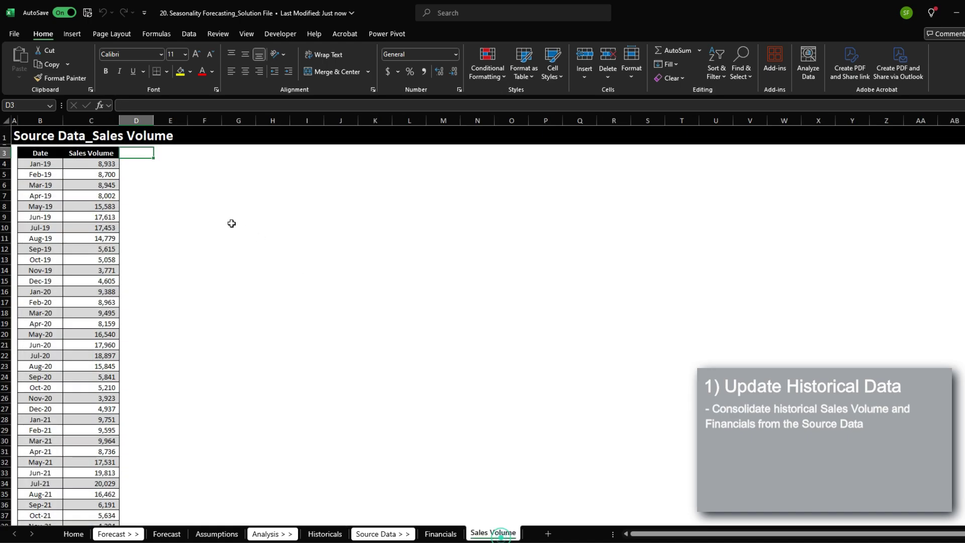
left_click(50, 165)
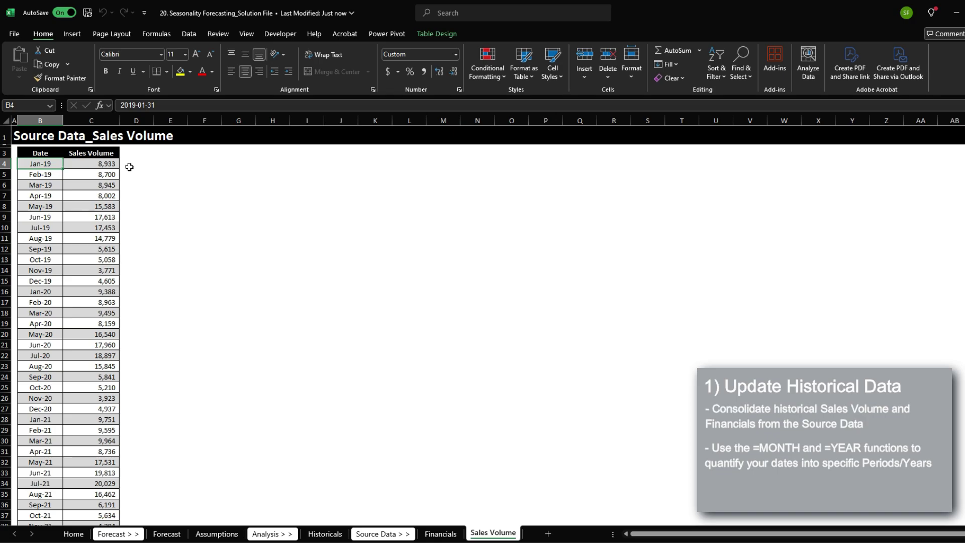
left_click(144, 153)
key("Left")
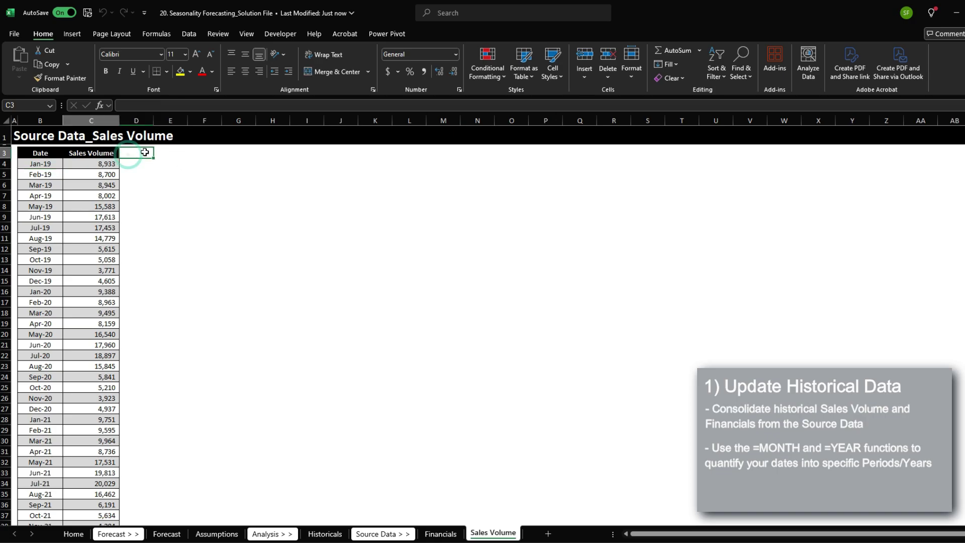
key("ctrl+c")
key("Right")
key("shift+Right")
key("ctrl+v")
left_click(145, 152)
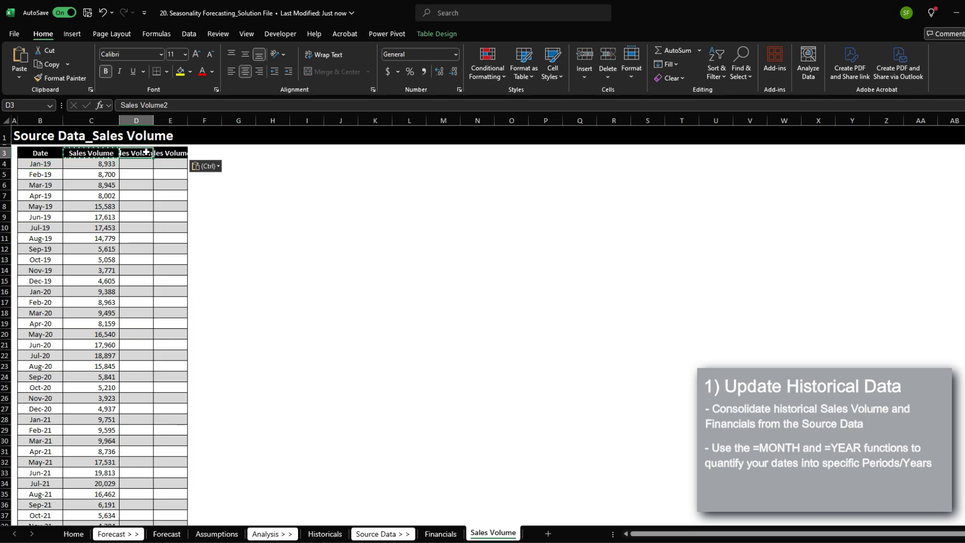
type("Period")
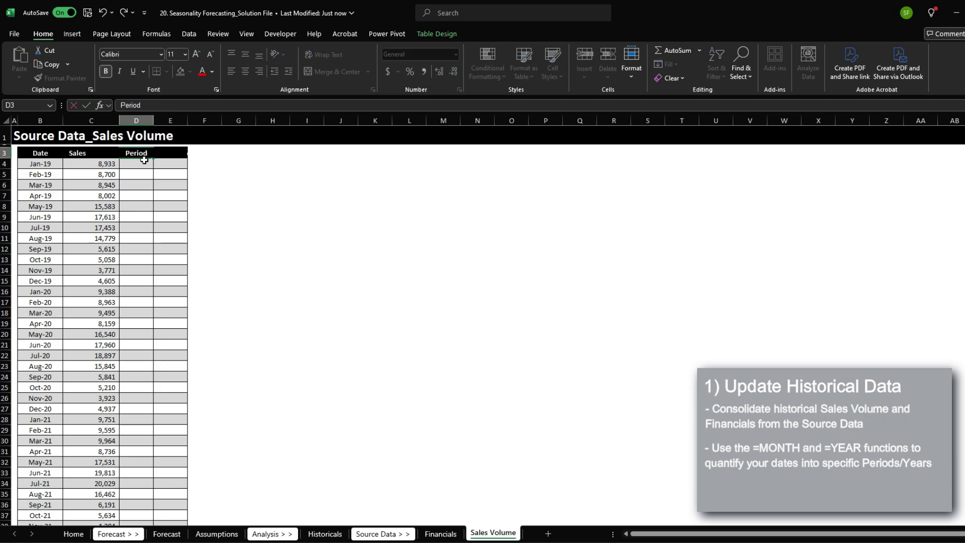
key("Tab")
type("Year")
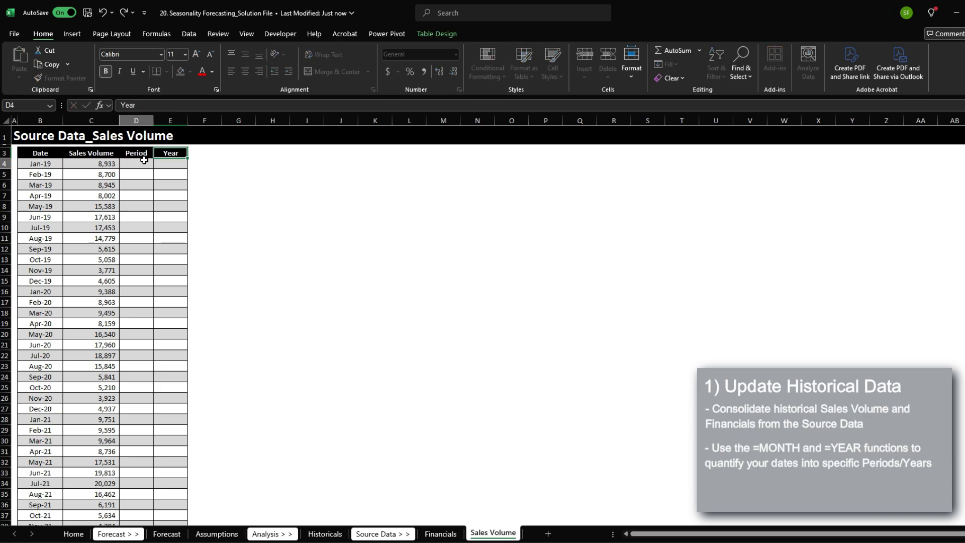
key("Return")
type("=")
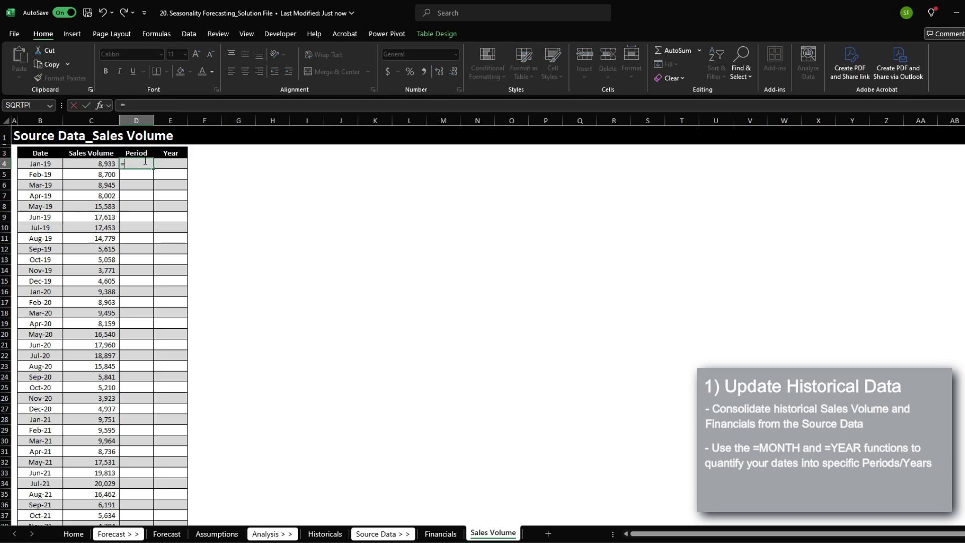
type("mon")
key("Tab")
key("Left")
key("Left")
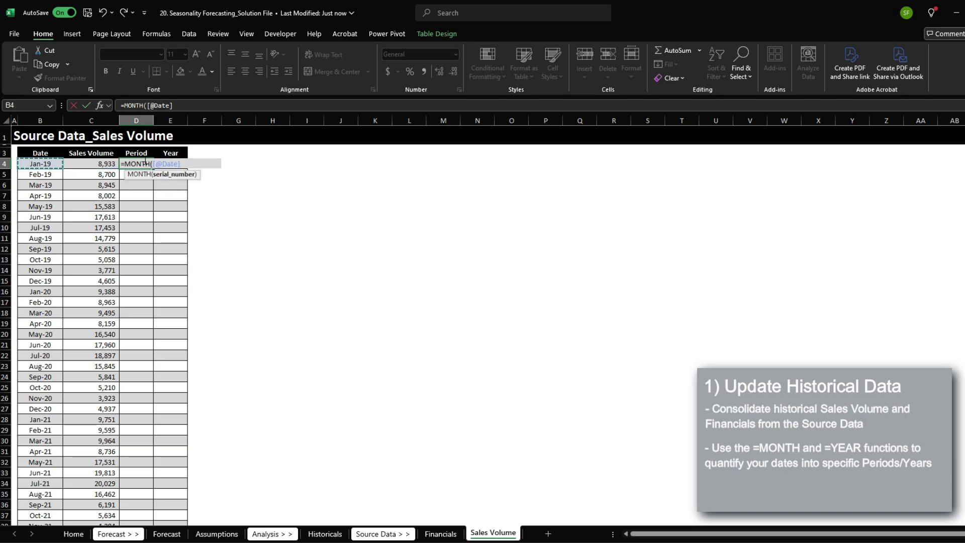
key("Tab")
type("=Y")
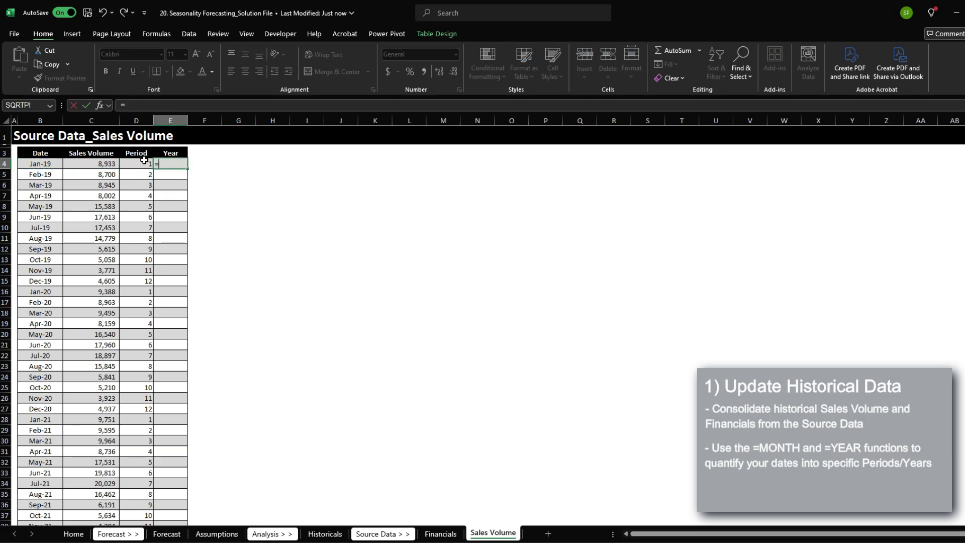
key("Tab")
key("Left")
key("Left")
key("Left")
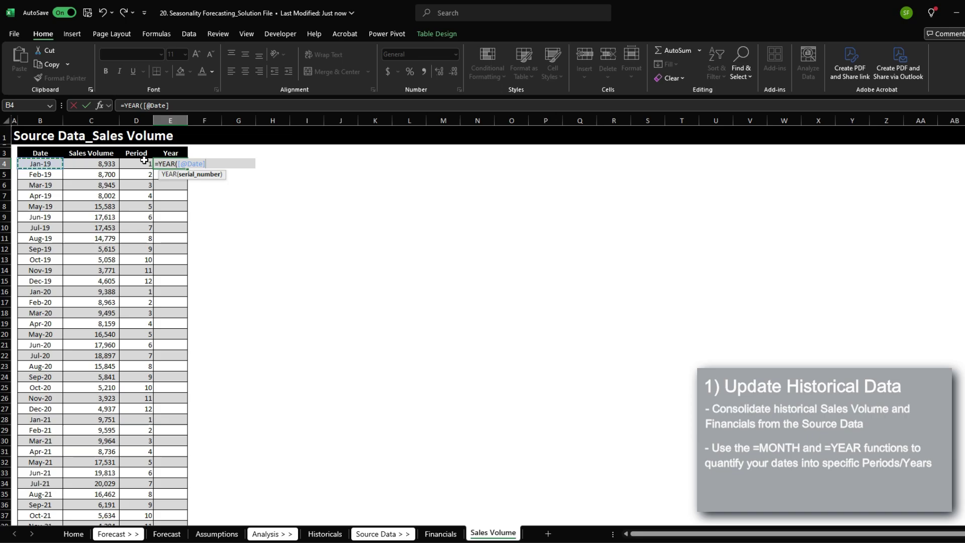
key("Return")
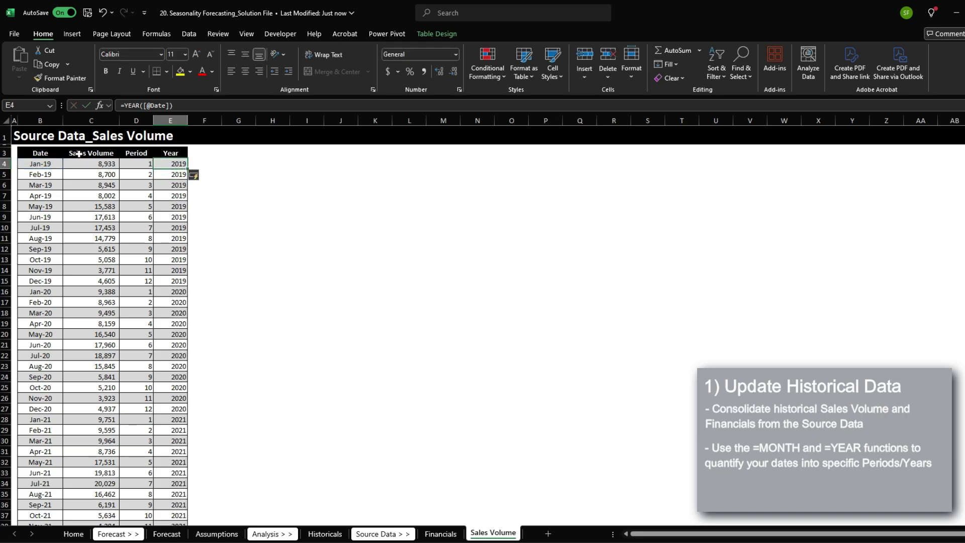
key("shift+Down")
key("shift+Down")
key("shift+Down")
key("shift+Down")
key("shift+Down")
key("shift+Down")
key("shift+Down")
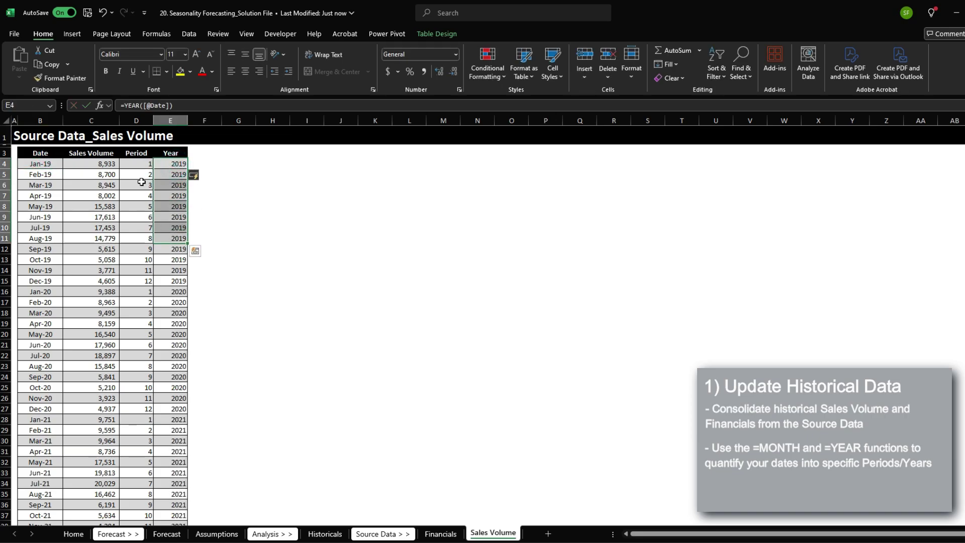
left_click_drag(145, 165, 144, 270)
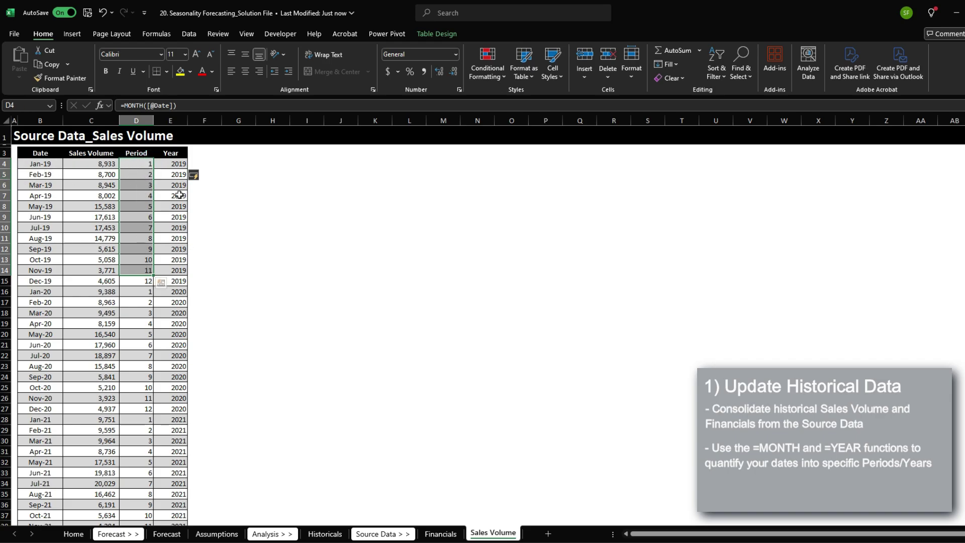
On Financials, copy the Credit column format into G:H and narrow column F to width 1.
key("ctrl+Page_Up")
key("ctrl+space")
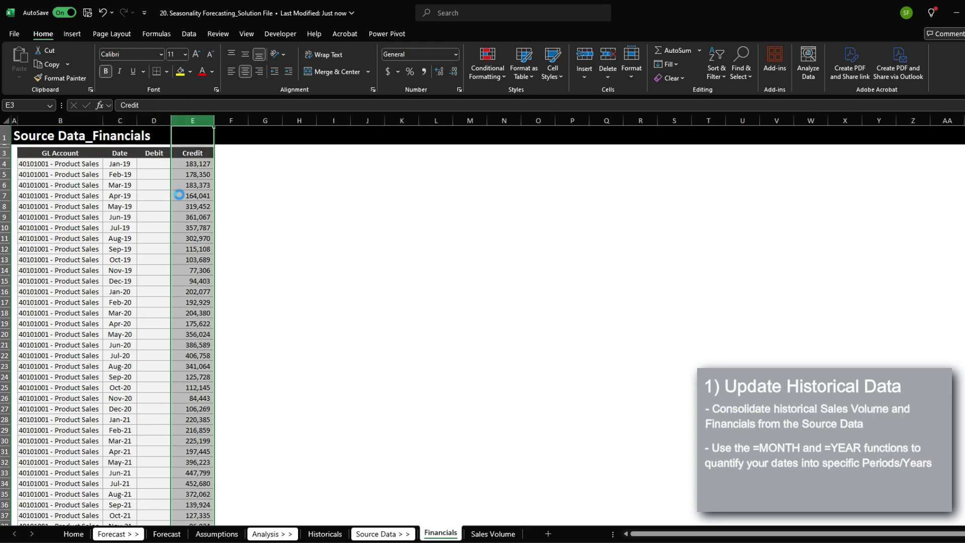
key("ctrl+c")
key("Right")
key("Right")
key("Up")
key("Up")
key("ctrl+v")
key("Right")
key("ctrl+v")
key("Left")
key("Down")
key("Down")
key("Left")
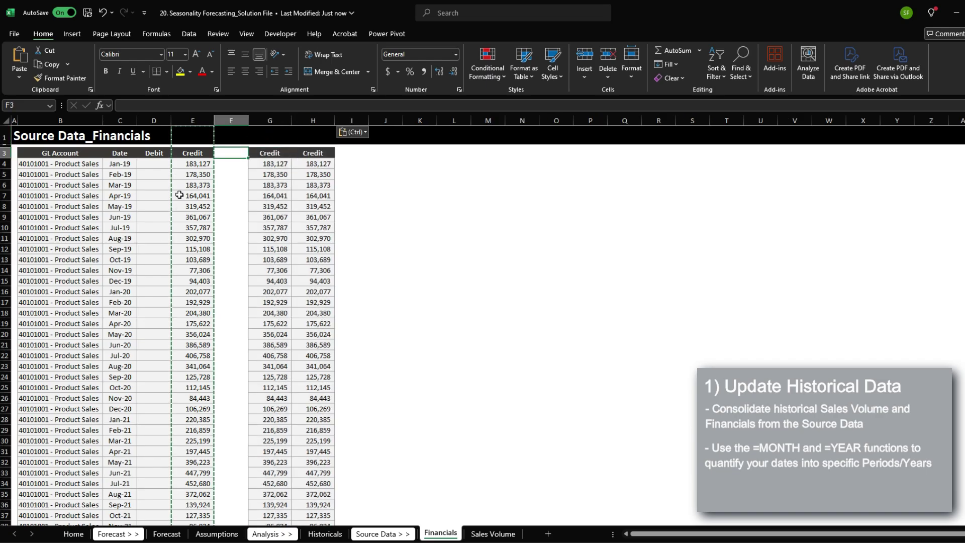
key("alt+h")
type("ow1")
key("Return")
Head columns G and H as Period and Year, clearing the copied values below.
key("Right")
type("Pe")
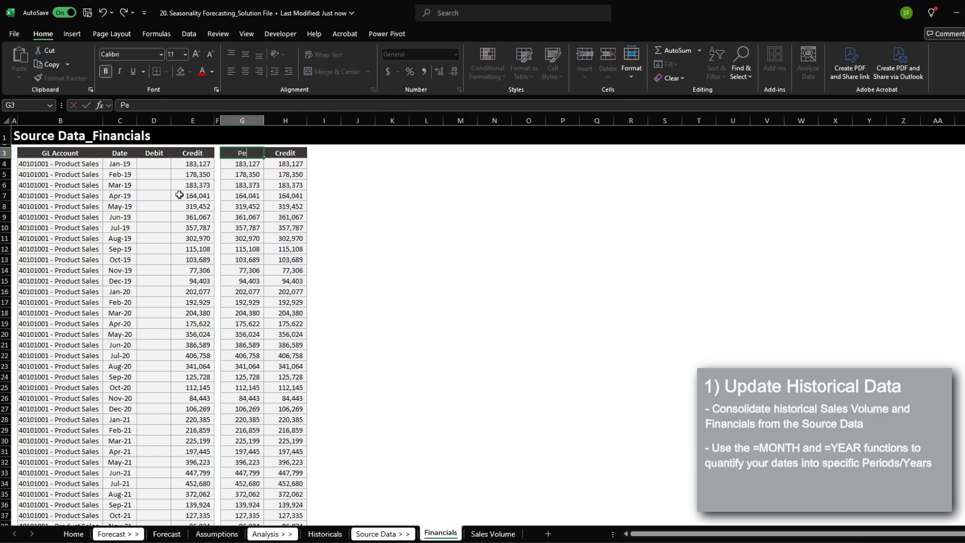
type("riod")
key("Tab")
type("Year")
key("Return")
key("shift+Right")
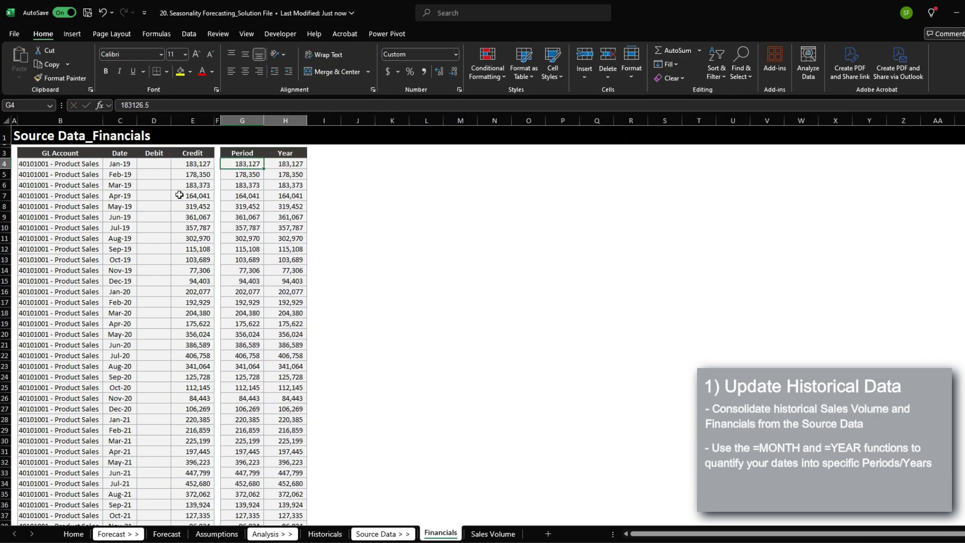
key("ctrl+shift+Down")
key("Delete")
key("Up")
key("Down")
Enter =MONTH($C4) in G4 and =YEAR($C4) in H4.
type("=MONTH(")
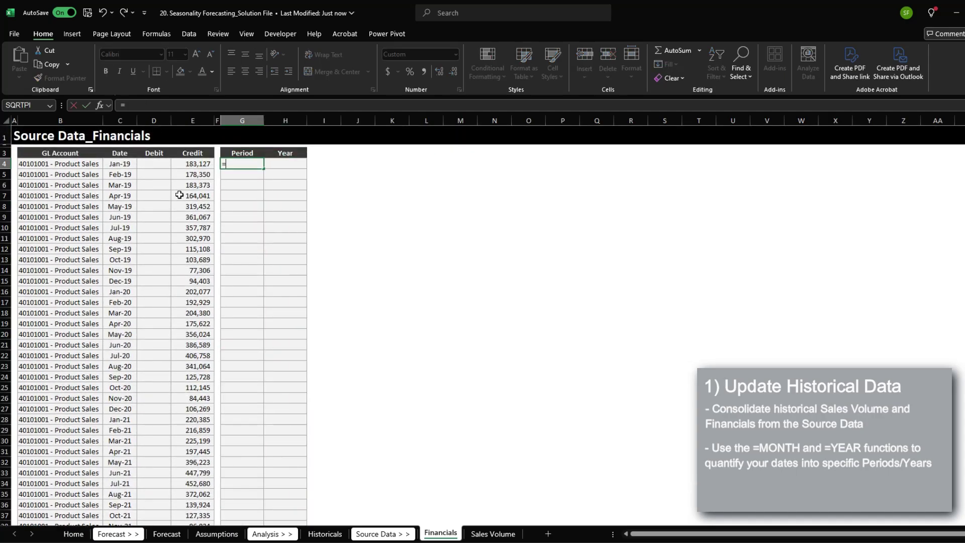
key("Left")
key("Left")
key("Left")
key("Left")
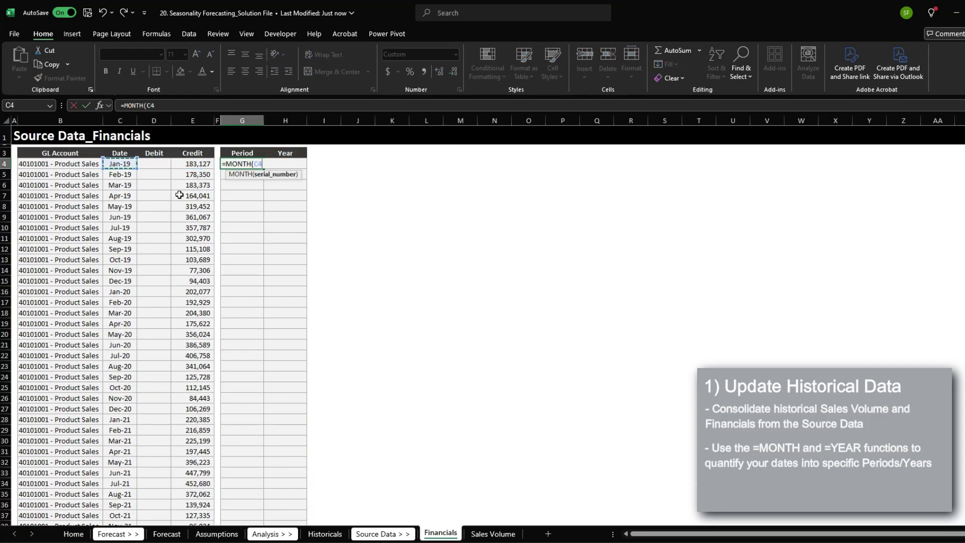
key("ctrl+Return")
key("Right")
type("=YEAR(")
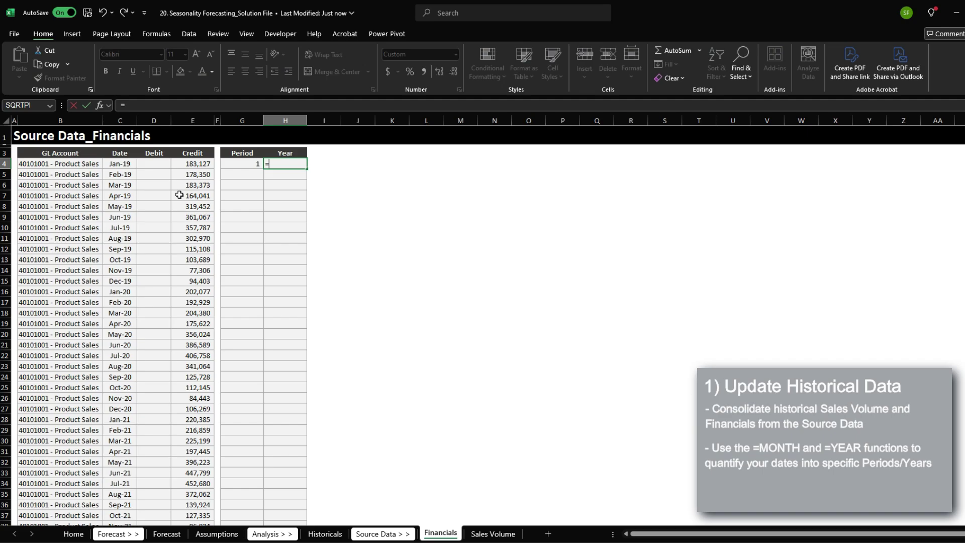
key("Left")
key("Left")
key("Left")
key("Left")
key("Left")
key("F4")
key("F4")
key("F4")
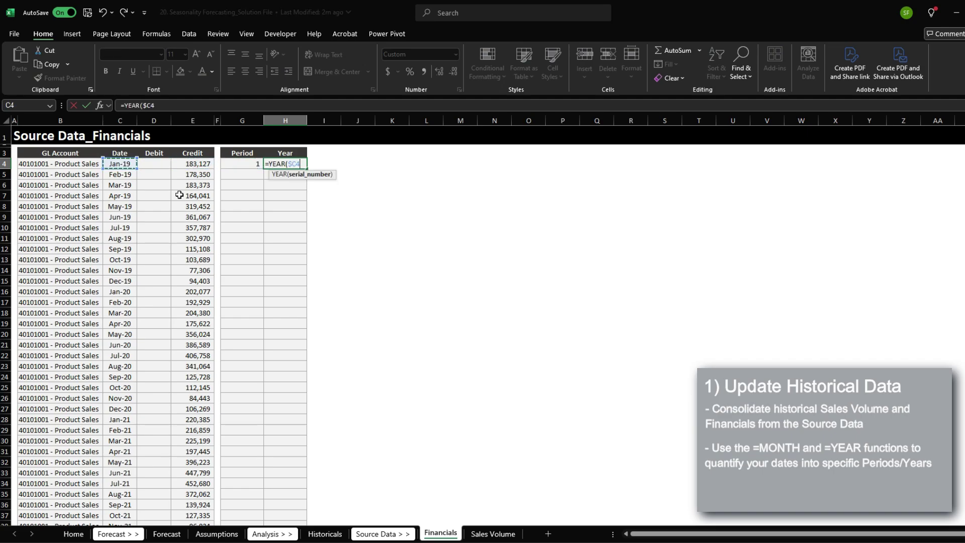
key("ctrl+Return")
Copy the Period and Year formulas down to row 75.
key("Left")
key("shift+Right")
key("ctrl+c")
key("Left")
key("Left")
key("ctrl+Down")
key("Right")
key("Right")
key("ctrl+shift+Up")
key("ctrl+v")
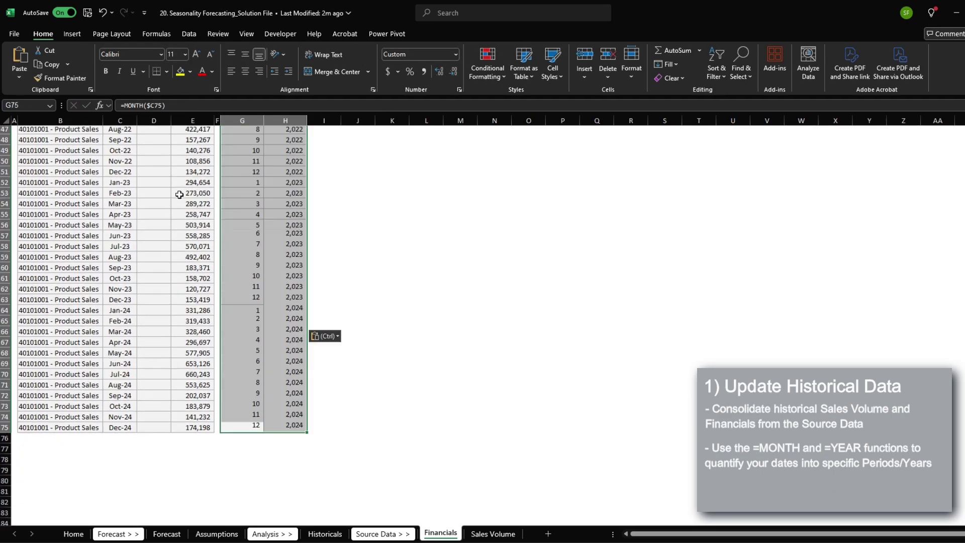
Give the Period and Year columns General format and centre alignment, then return to Historicals.
key("ctrl+period")
key("ctrl+shift+grave")
key("alt+h")
key("a")
key("c")
key("ctrl+Page_Up")
key("ctrl+Page_Up")
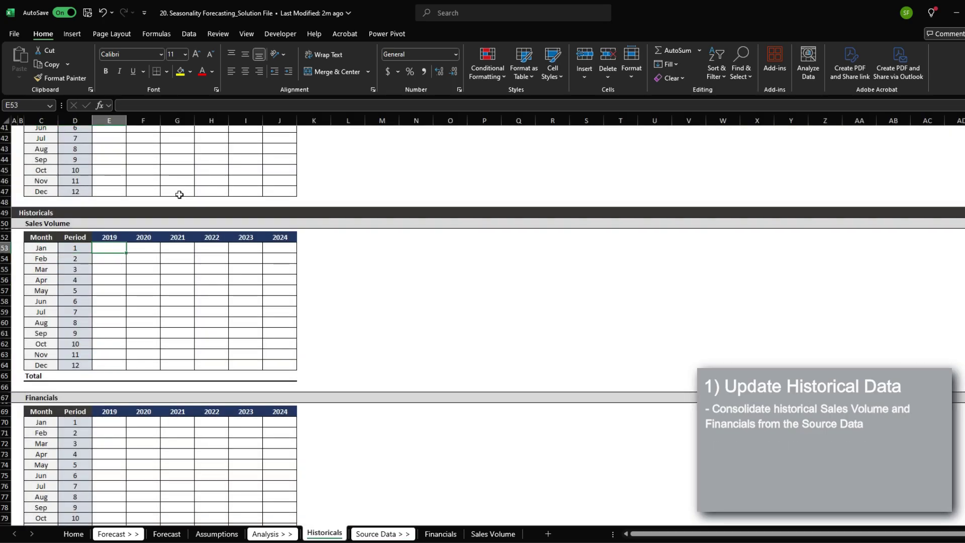
Start a SUMIFS in E53 over Sales_Volume[Sales Volume], with the Period and Year columns as criteria ranges.
type("=SUMIFS(")
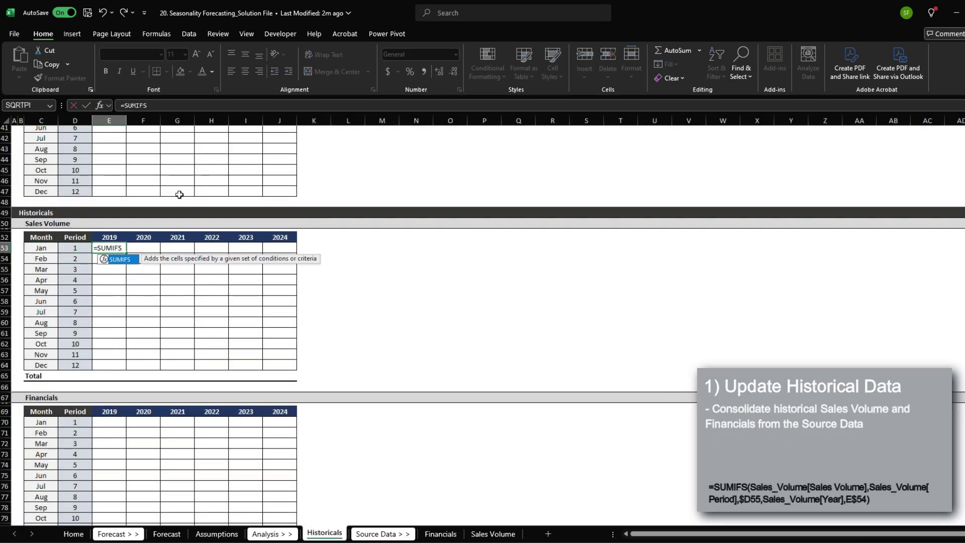
key("ctrl+Page_Down")
key("ctrl+Page_Down")
key("ctrl+Page_Down")
key("Right")
key("Right")
key("Down")
key("Right")
key("Down")
key("Down")
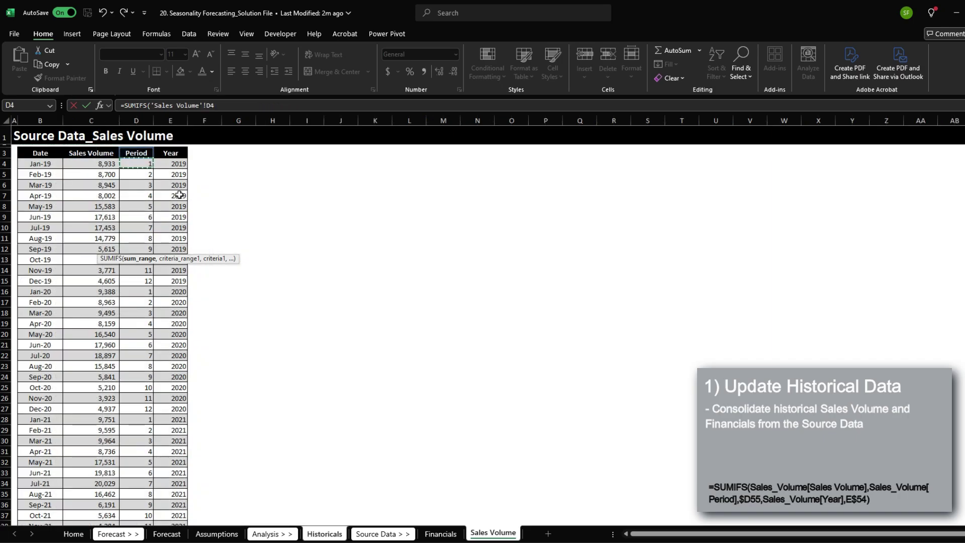
key("ctrl+shift+Down")
type(",")
key("Right")
key("Right")
key("Right")
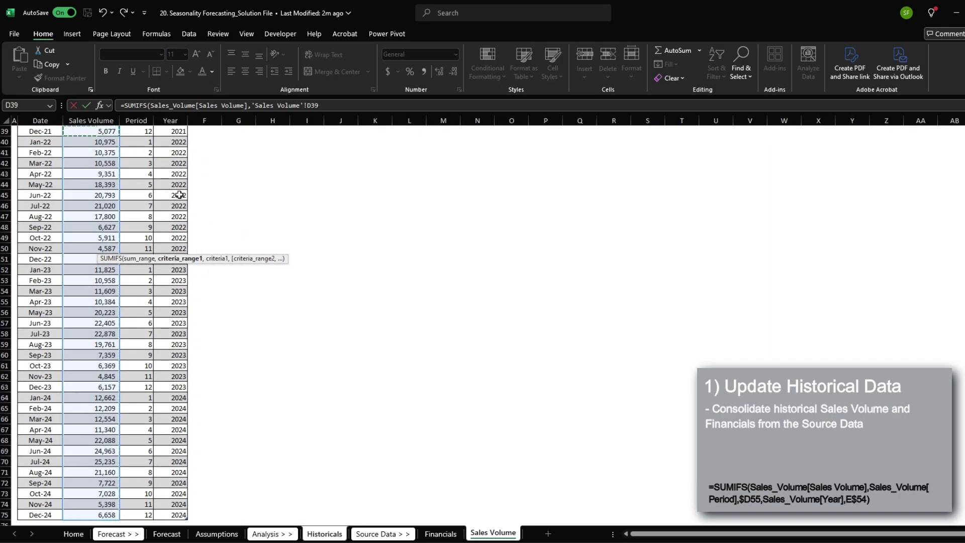
key("ctrl+space")
type(",0,")
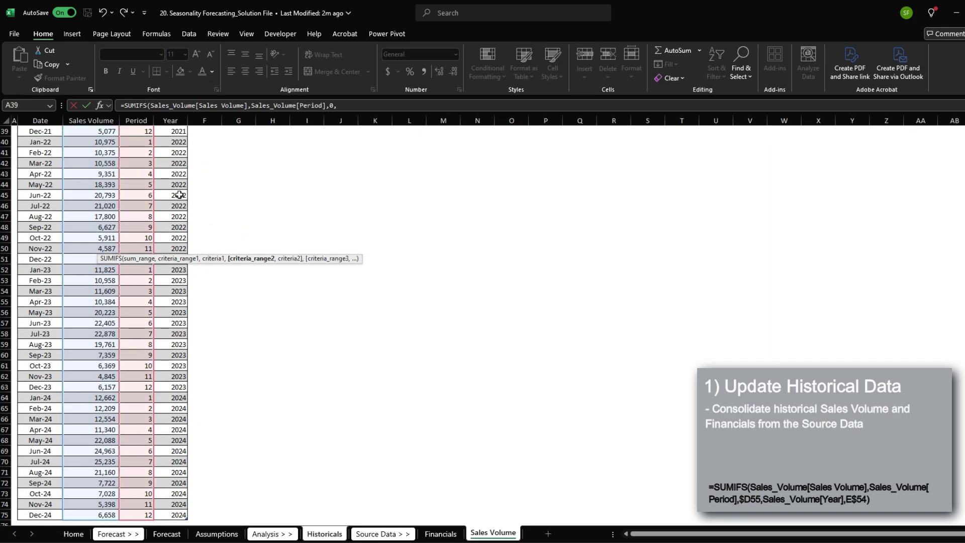
key("Right")
key("Right")
key("Right")
key("Right")
key("ctrl+shift+Down")
type(",")
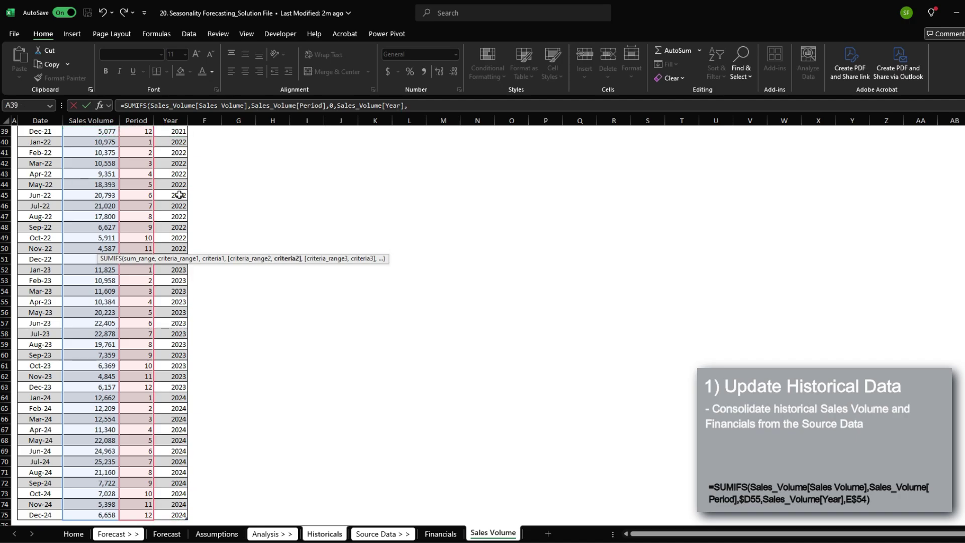
key("ctrl+Page_Up")
key("ctrl+Page_Up")
key("ctrl+Page_Up")
type("0)")
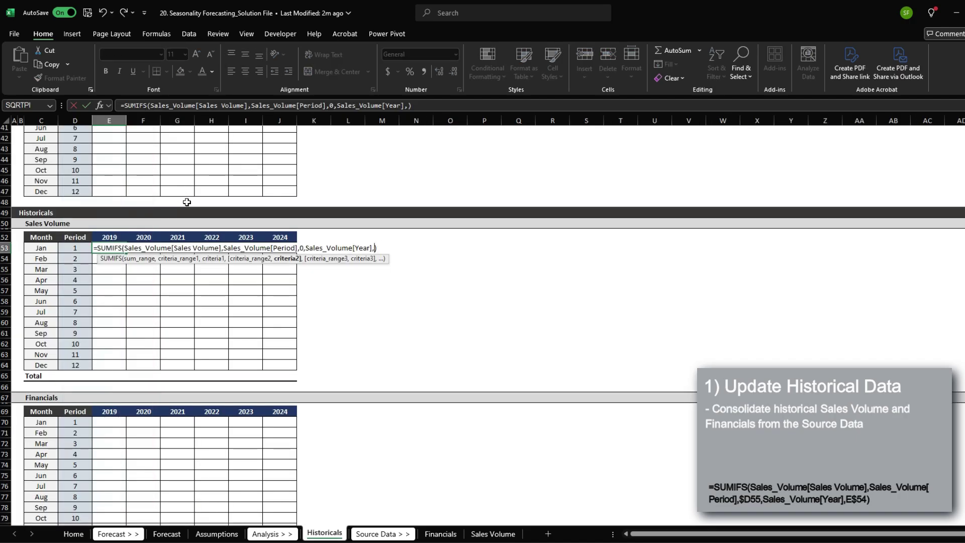
Set the SUMIFS criteria to $D53 and E$52 and commit the formula.
left_click(105, 237)
key("F4")
key("F4")
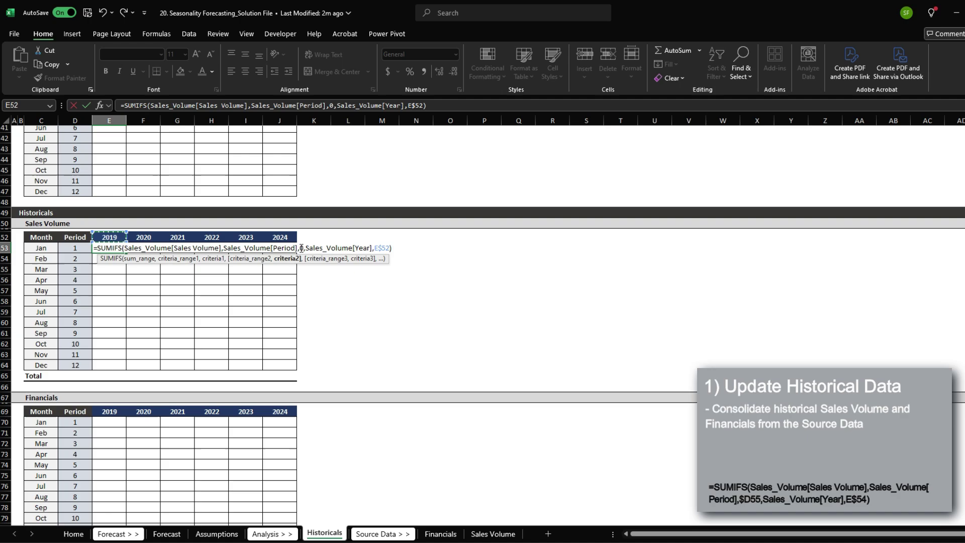
left_click(300, 248)
key("Delete")
left_click(80, 247)
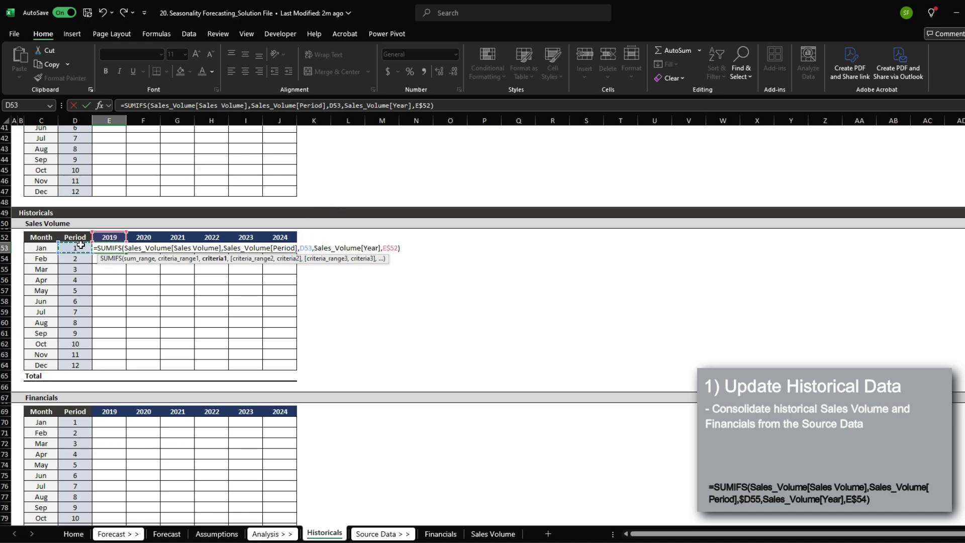
key("F4")
key("F4")
key("F4")
key("ctrl+Return")
Copy the E53 formula across E53:J64 and comma-format the monthly volumes.
key("ctrl+c")
key("Left")
key("ctrl+Down")
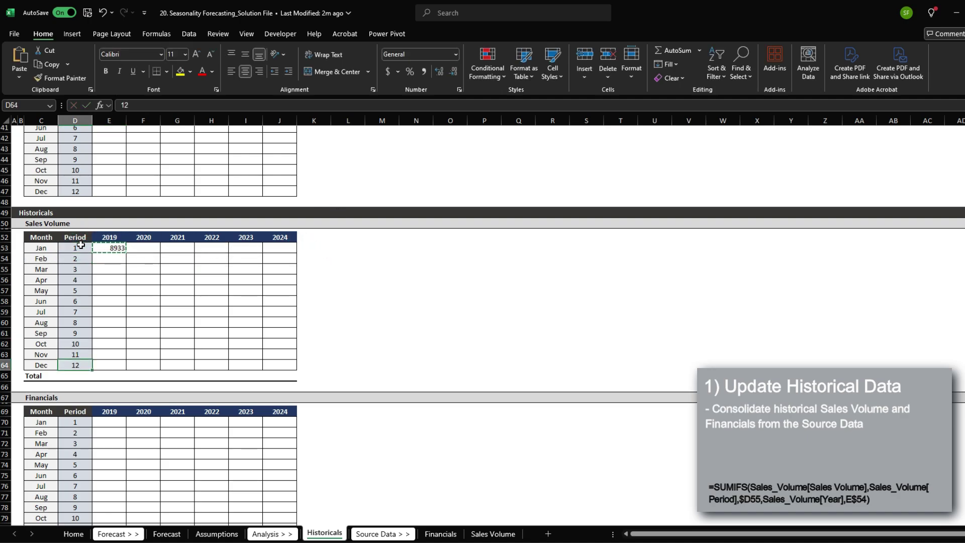
key("Right")
key("ctrl+shift+Up")
key("ctrl+v")
key("shift+Right")
key("shift+Right")
key("shift+Right")
key("shift+Right")
key("shift+Right")
key("ctrl+v")
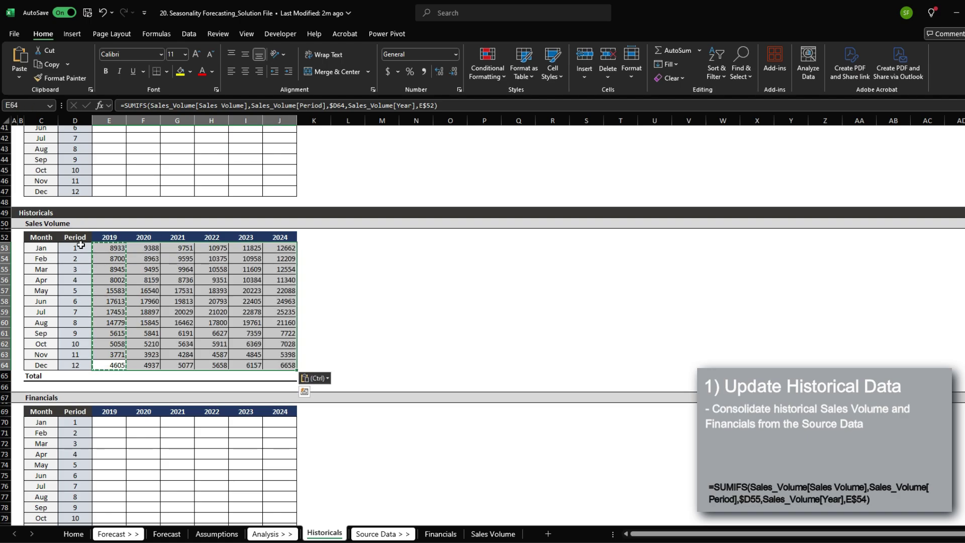
key("ctrl+shift+1")
Add SUM totals for 2019–2024 in row 65.
key("Down")
key("alt+equal")
key("ctrl+Return")
key("ctrl+c")
key("Up")
key("ctrl+Right")
key("Down")
key("ctrl+shift+Left")
key("ctrl+v")
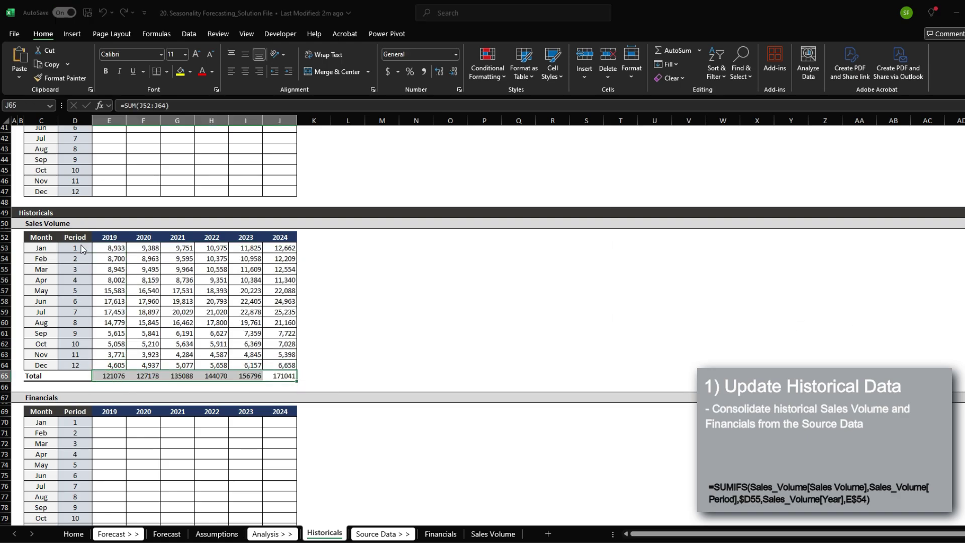
Format the row 65 totals with a thousands separator and make them bold.
key("ctrl+1")
key("Down")
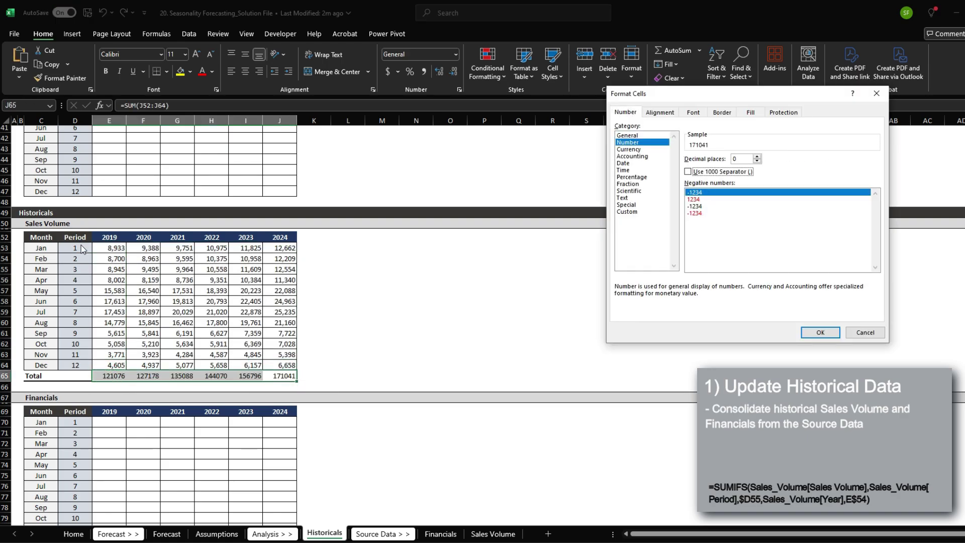
key("alt+u")
key("Return")
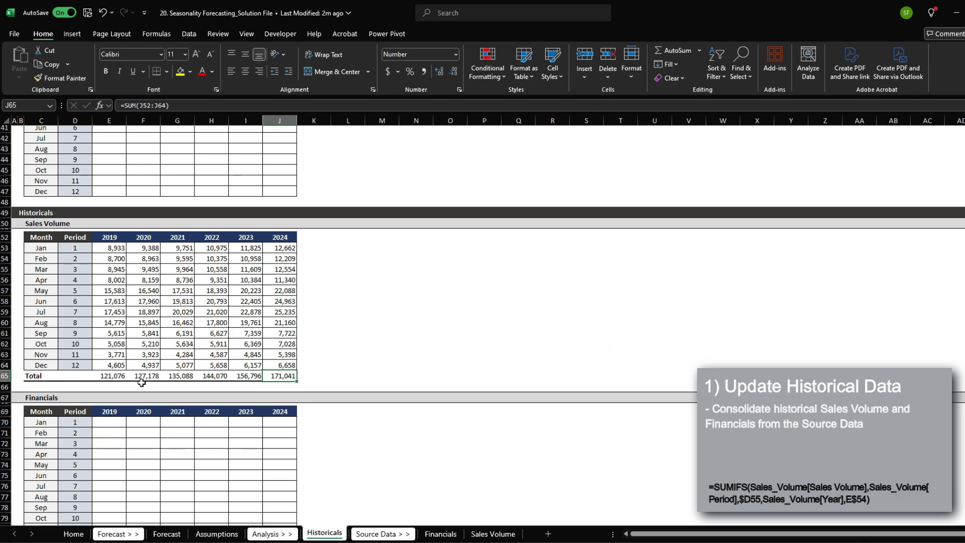
left_click(123, 370)
key("Down")
key("ctrl+shift+Right")
key("ctrl+b")
key("Up")
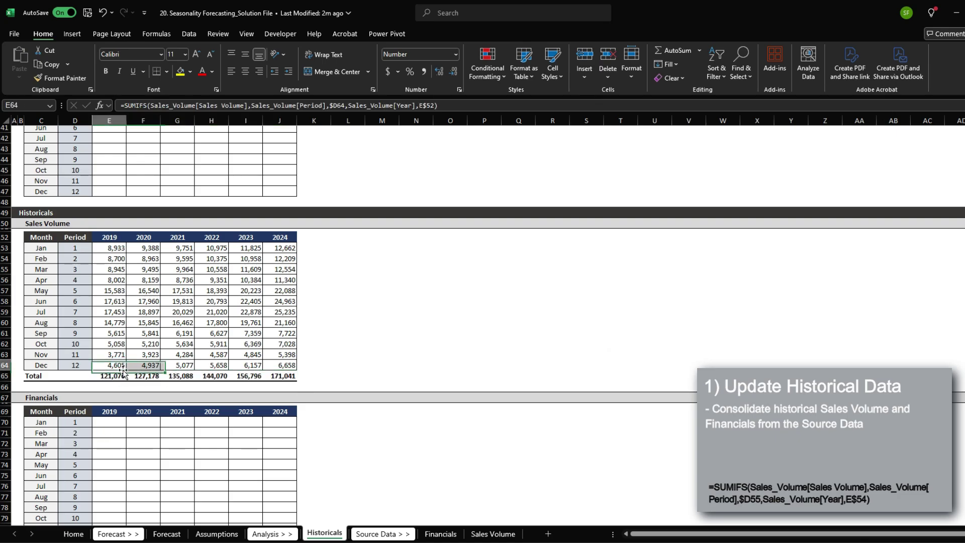
left_click(143, 269)
Start a SUMIFS in E70 summing Financials!$E:$E, with Financials!$G:$G as the period range.
scroll(120, 306, "down", 4)
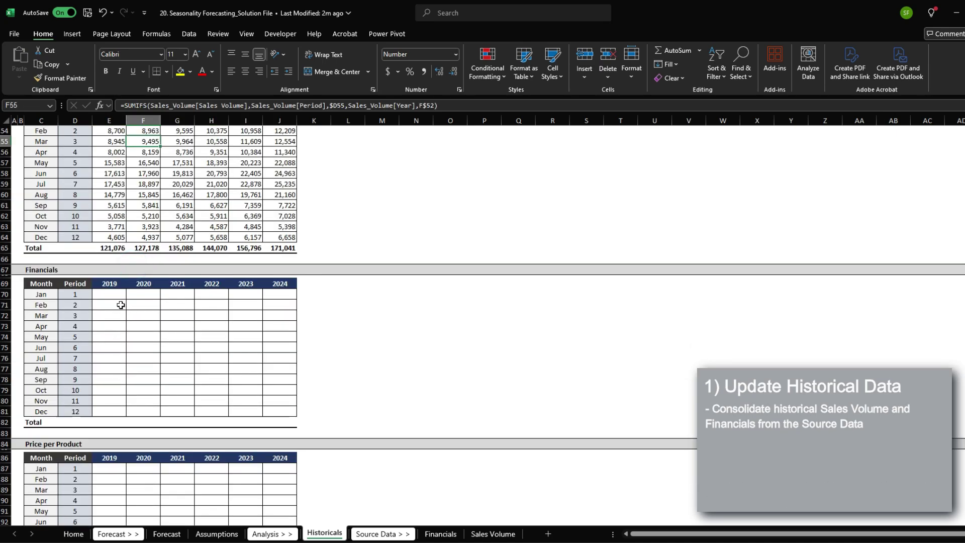
left_click(118, 297)
type("=sumifs(")
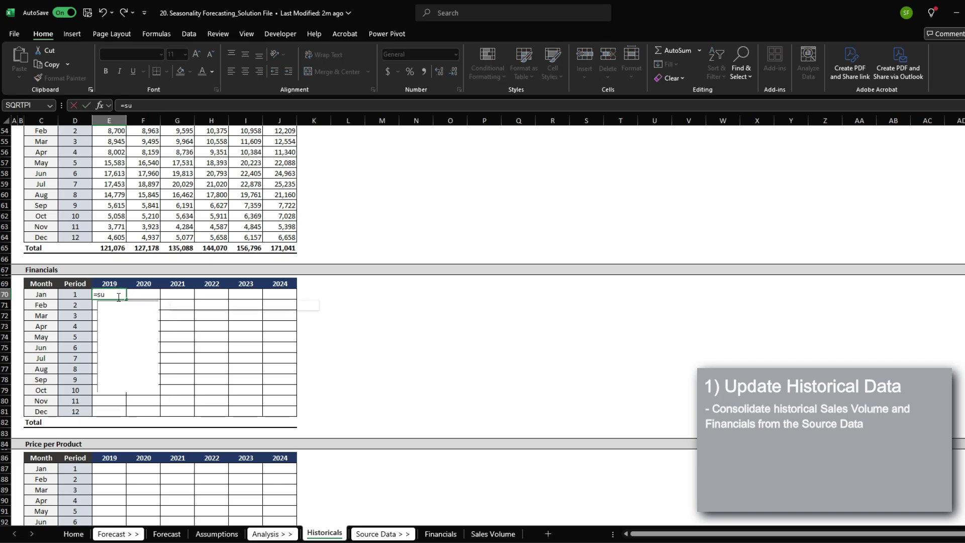
key("ctrl+Page_Down")
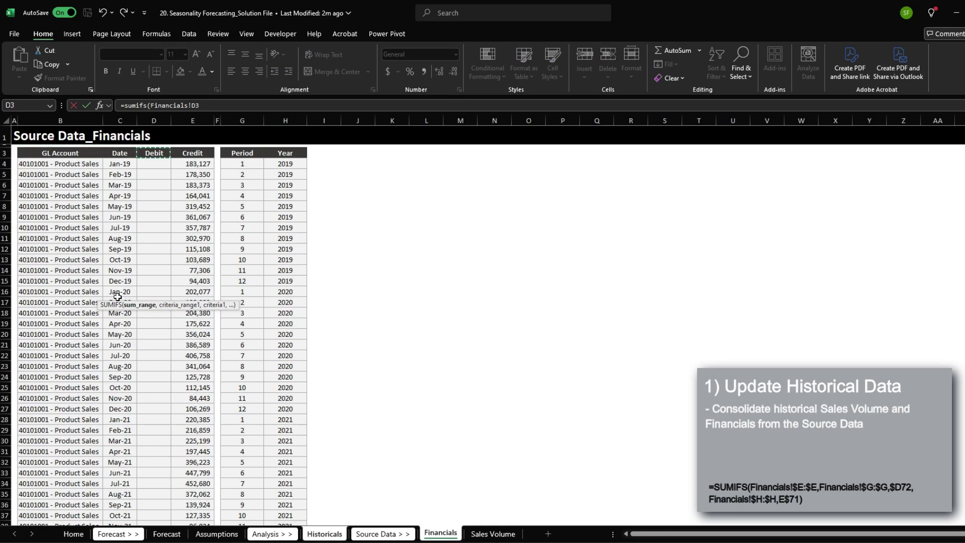
key("ctrl+space")
key("F4")
type(",")
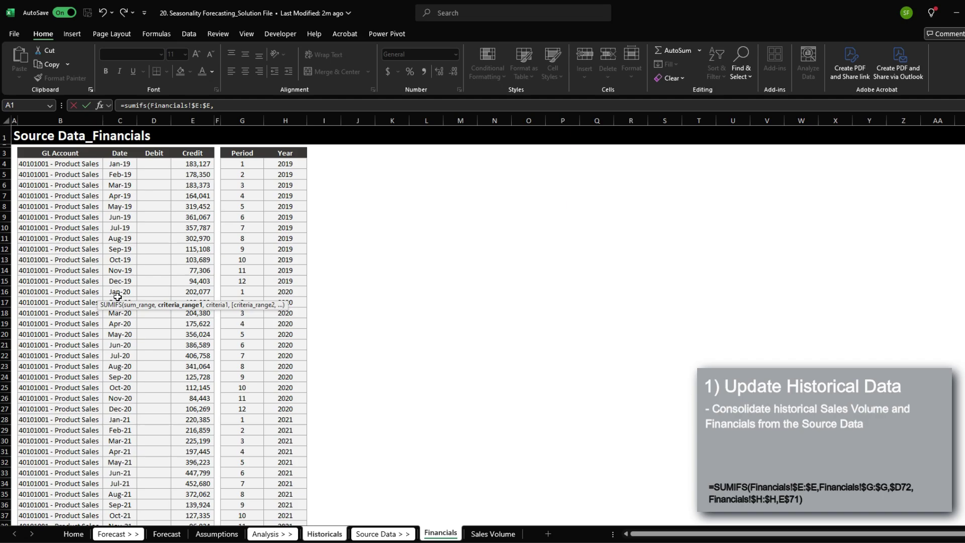
scroll(164, 272, "down", 9)
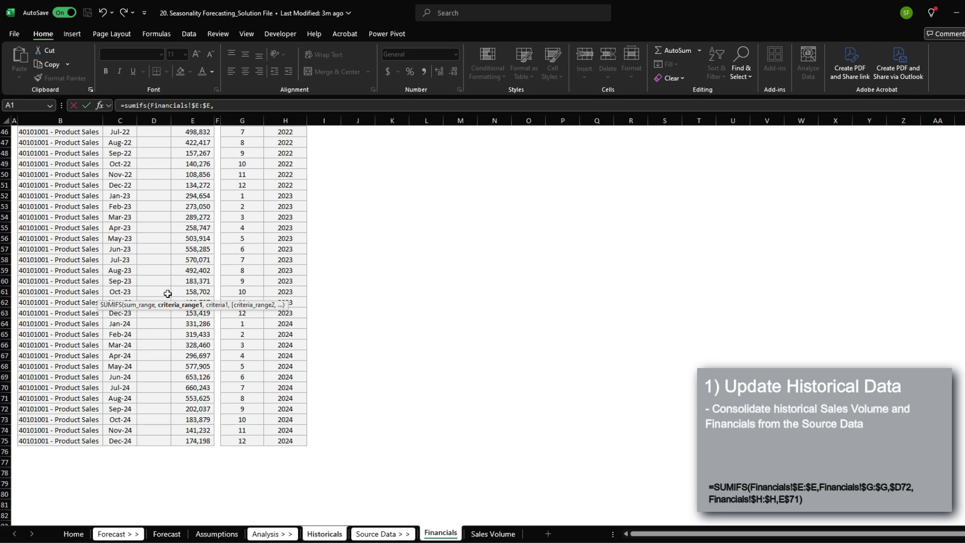
scroll(163, 396, "up", 9)
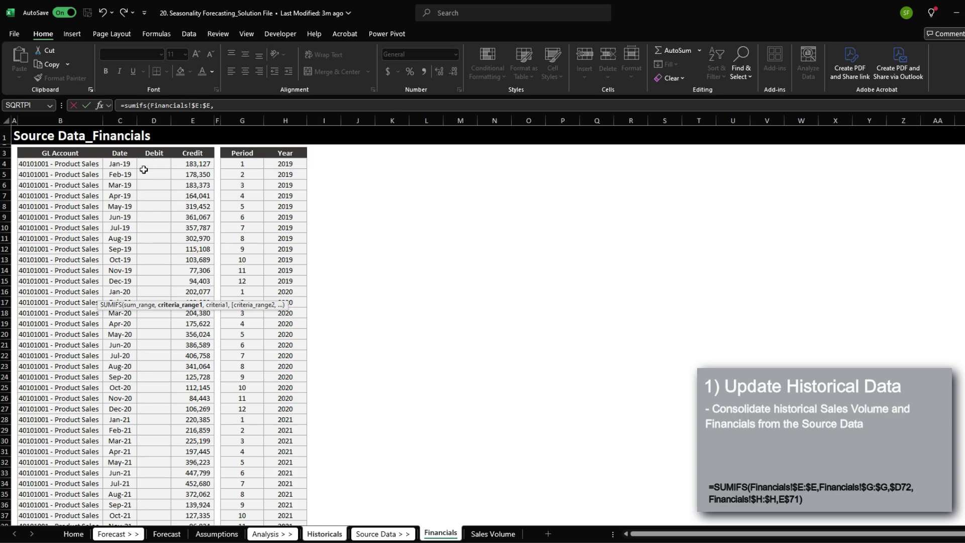
left_click(249, 154)
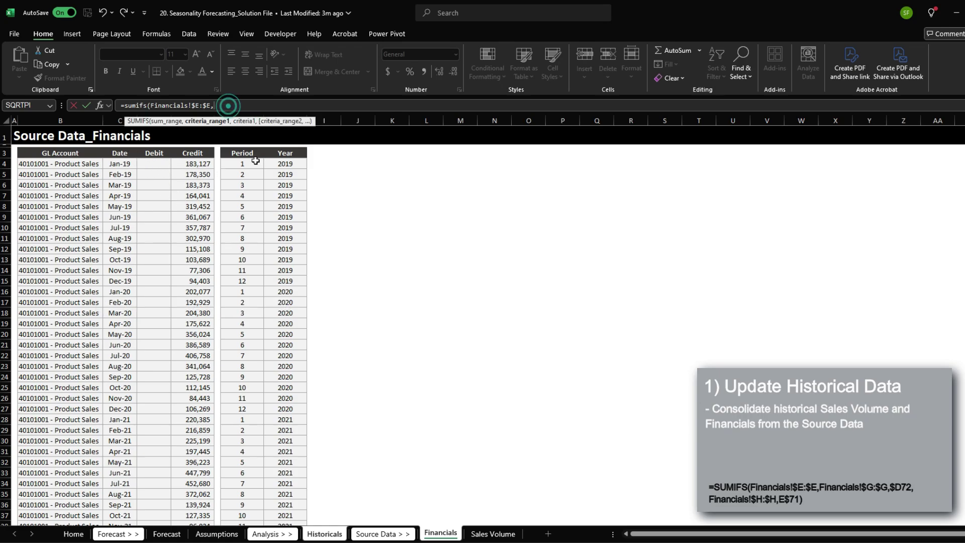
key("ctrl+space")
key("F4")
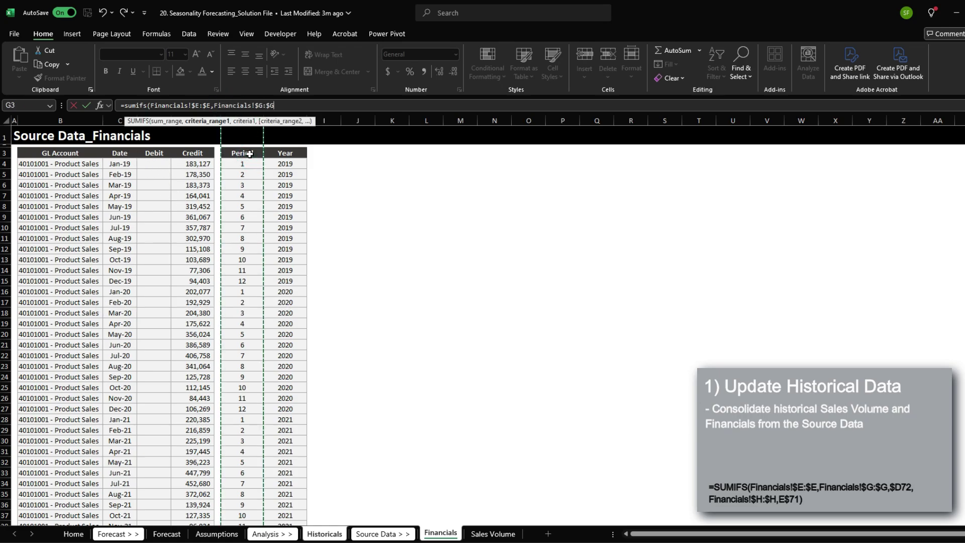
type(",0")
Add Financials!$H:$H as the year range, set criteria $D70 and E$69, and commit.
key("Right")
key("Right")
key("ctrl+space")
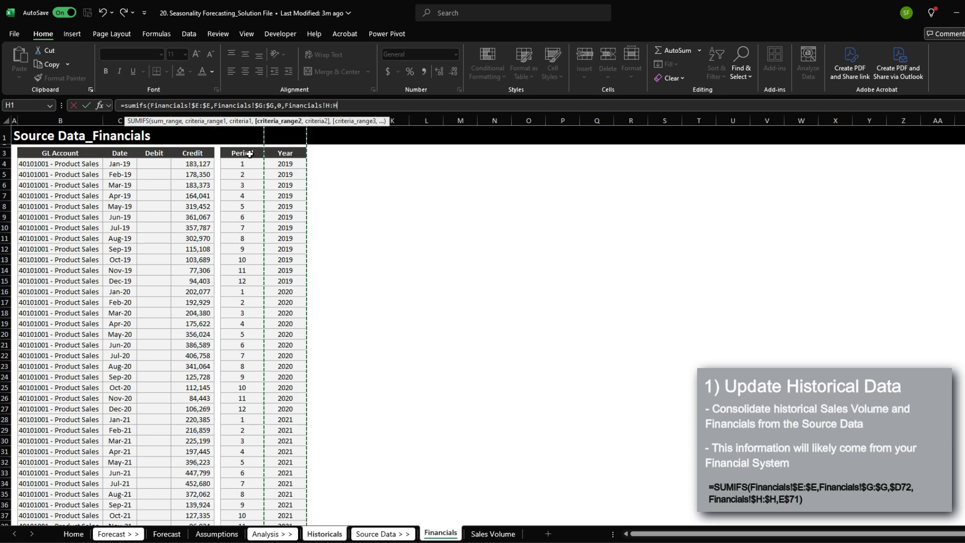
key("F4")
type(",0")
key("Return")
key("F2")
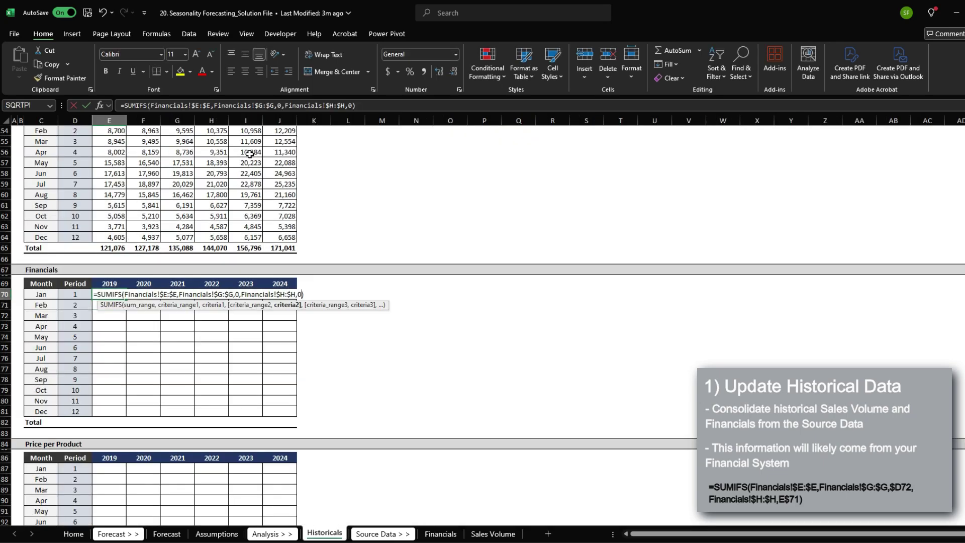
left_click(115, 286)
key("F4")
key("F4")
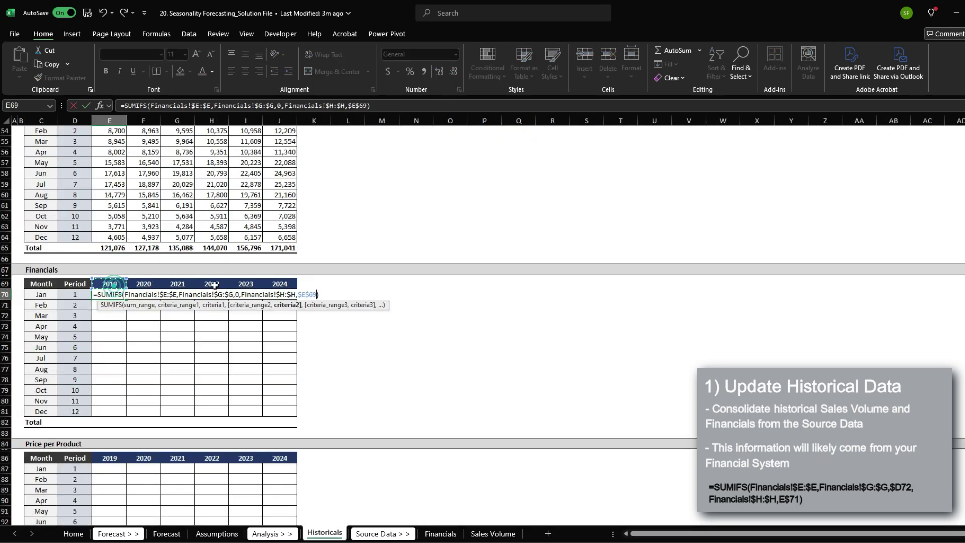
double_click(238, 294)
key("BackSpace")
left_click(82, 293)
key("F4")
key("F4")
key("F4")
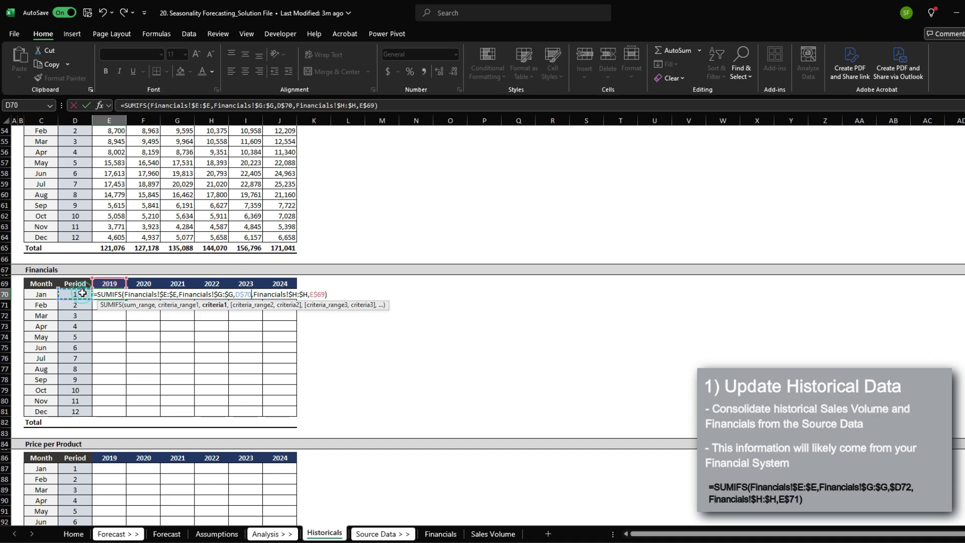
key("Return")
Copy the E70 formula across E70:J81 and comma-format the monthly revenues.
key("Up")
key("ctrl+c")
key("ctrl+shift+End")
key("shift+Up")
key("shift+Up")
key("shift+Up")
key("shift+Up")
key("shift+Up")
key("shift+Up")
key("shift+Up")
key("shift+Up")
key("shift+Up")
key("shift+Up")
key("shift+Up")
key("shift+Up")
key("shift+Up")
key("shift+Up")
key("shift+Up")
key("shift+Up")
key("shift+Up")
key("shift+Up")
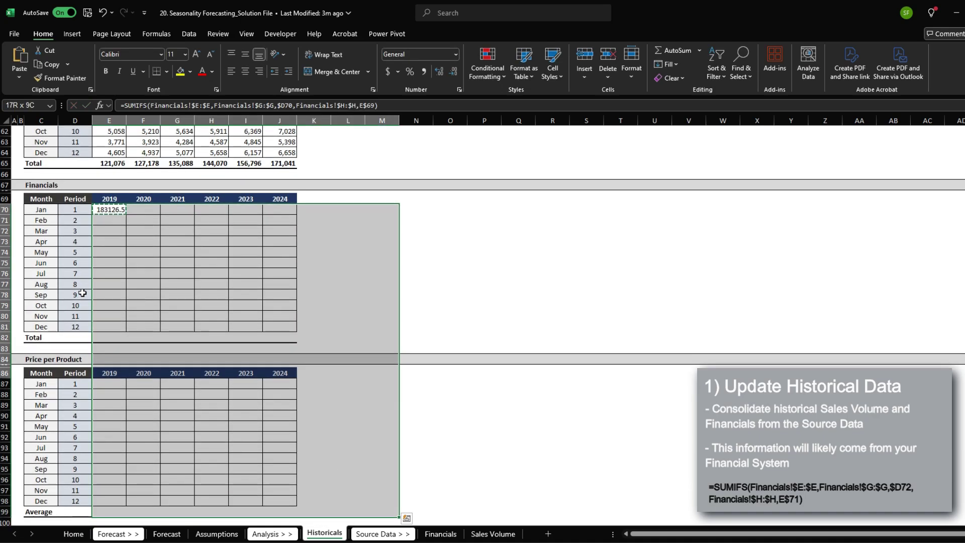
key("shift+Left")
key("shift+Left")
key("shift+Left")
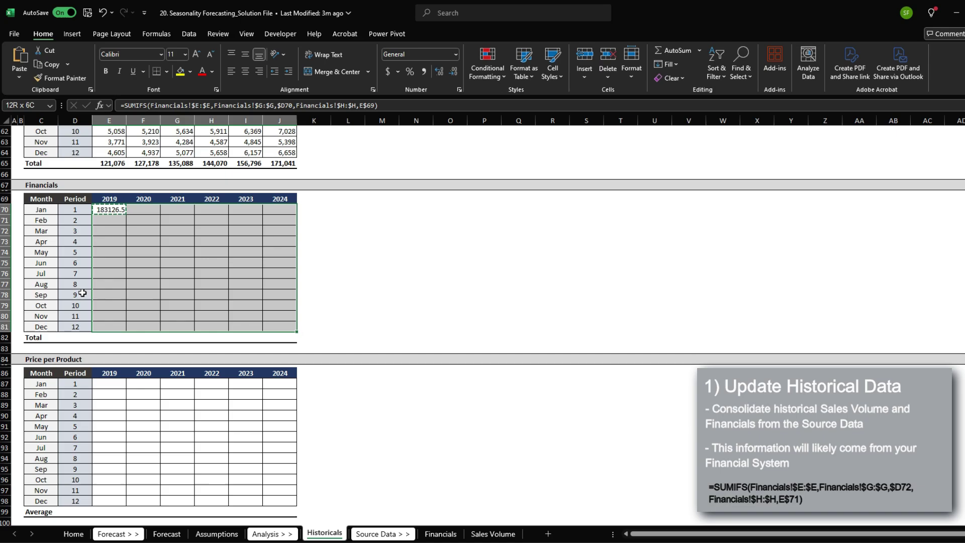
key("ctrl+v")
key("ctrl+shift+1")
key("ctrl+Down")
key("Down")
Add 2019–2024 SUM totals in row 82.
key("alt+equal")
key("ctrl+c")
key("shift+Right")
key("shift+Right")
key("shift+Right")
key("shift+Right")
key("shift+Right")
key("ctrl+v")
Paste the Sales Volume totals row's formats onto the row 82 totals.
key("Left")
key("ctrl+Up")
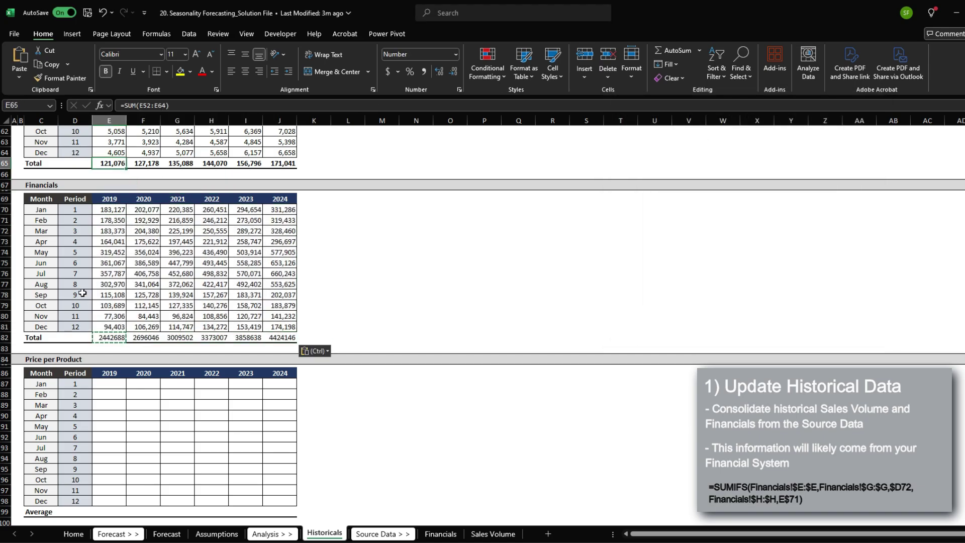
key("ctrl+shift+Right")
key("ctrl+c")
key("ctrl+Down")
key("ctrl+Down")
key("ctrl+Down")
key("ctrl+Up")
key("ctrl+alt+v")
key("t")
key("Return")
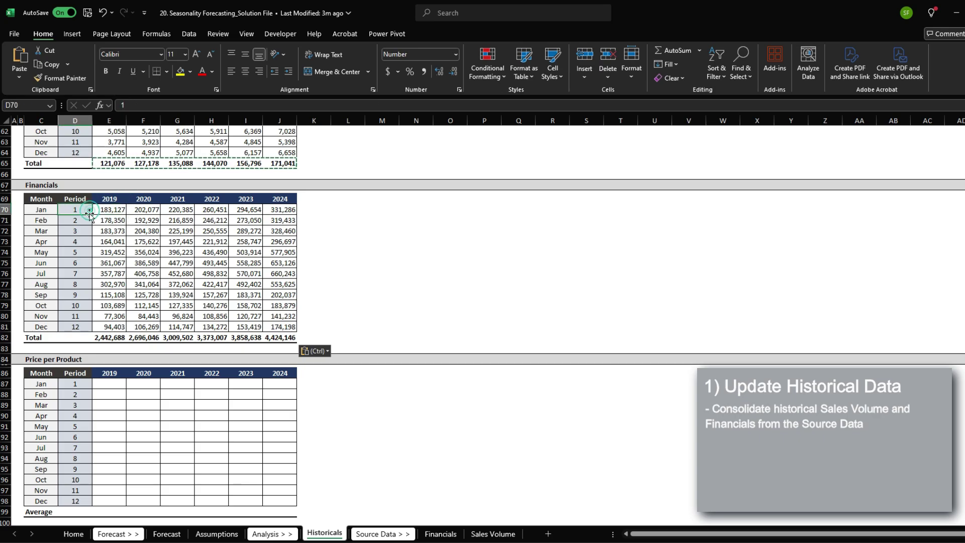
Enter =E70/E53 in E87 as the January 2019 price per product.
left_click(120, 382)
type("=")
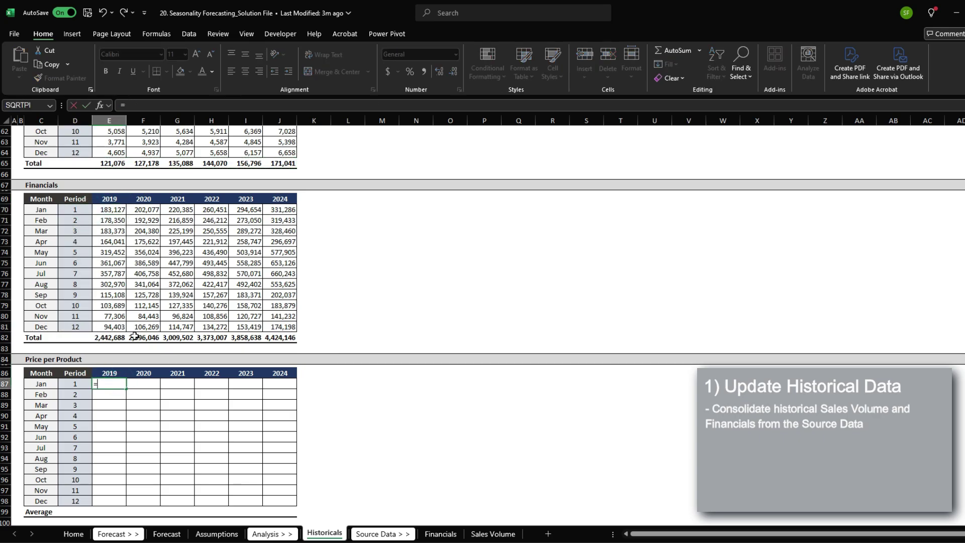
key("ctrl+Up")
key("ctrl+Up")
key("ctrl+Up")
key("Down")
key("Up")
key("Down")
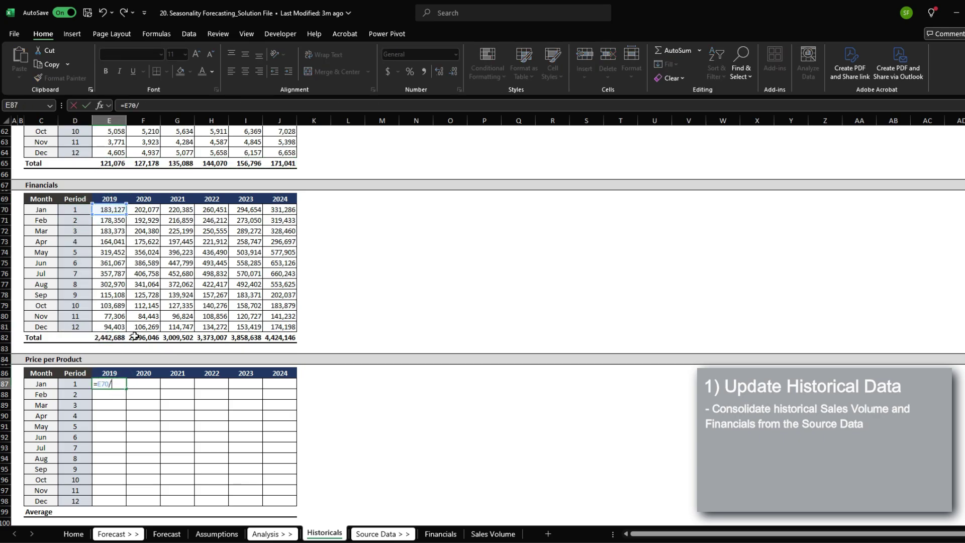
scroll(135, 336, "up", 5)
left_click(120, 196)
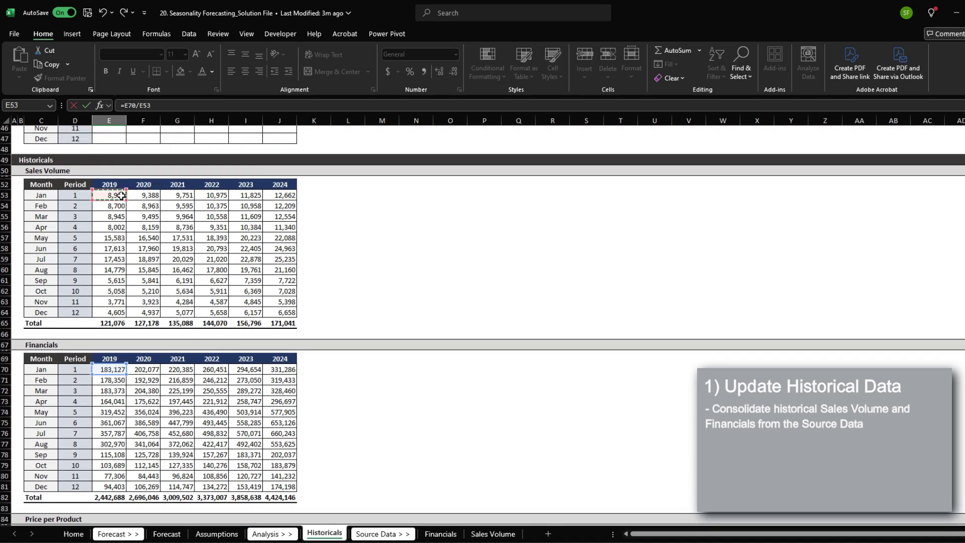
key("Return")
Fill the price formula over E87:J98 for every month from 2019 to 2024.
key("Up")
key("ctrl+c")
key("Left")
key("ctrl+Down")
key("Right")
key("ctrl+shift+Up")
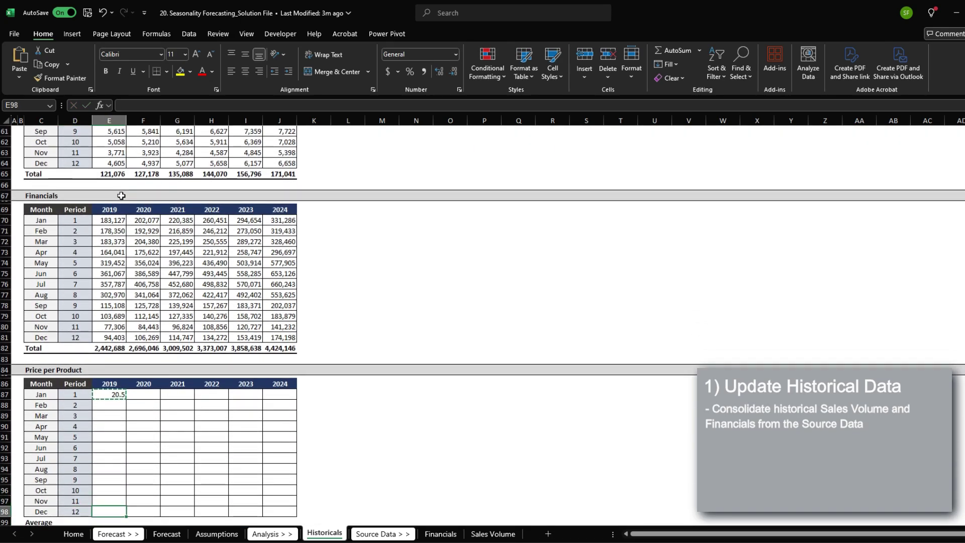
key("ctrl+v")
key("ctrl+c")
key("shift+Right")
key("shift+Right")
key("shift+Right")
key("shift+Right")
key("shift+Right")
key("ctrl+v")
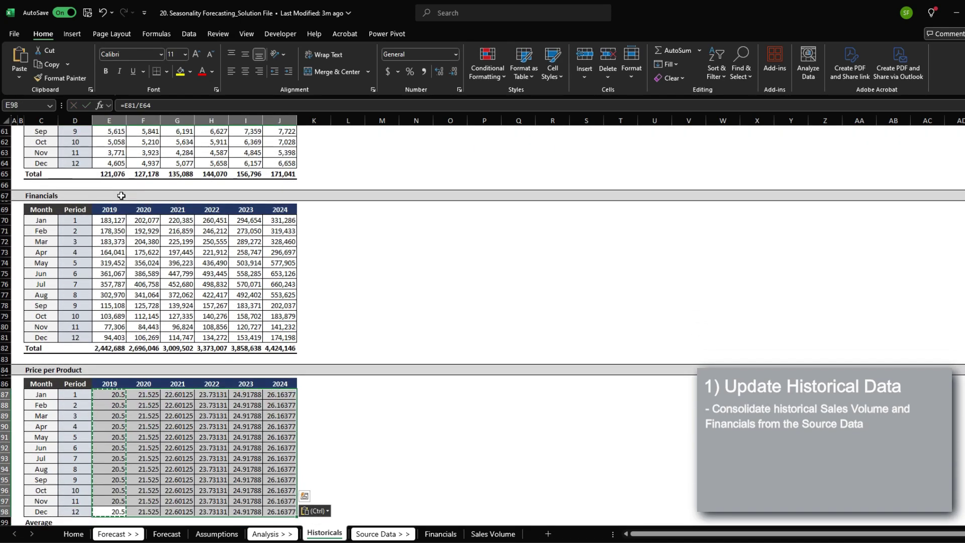
Add =AVERAGE(E87:E98) in E99 and copy the Average row across all years.
scroll(121, 195, "down", 1)
key("Down")
type("=AVERA")
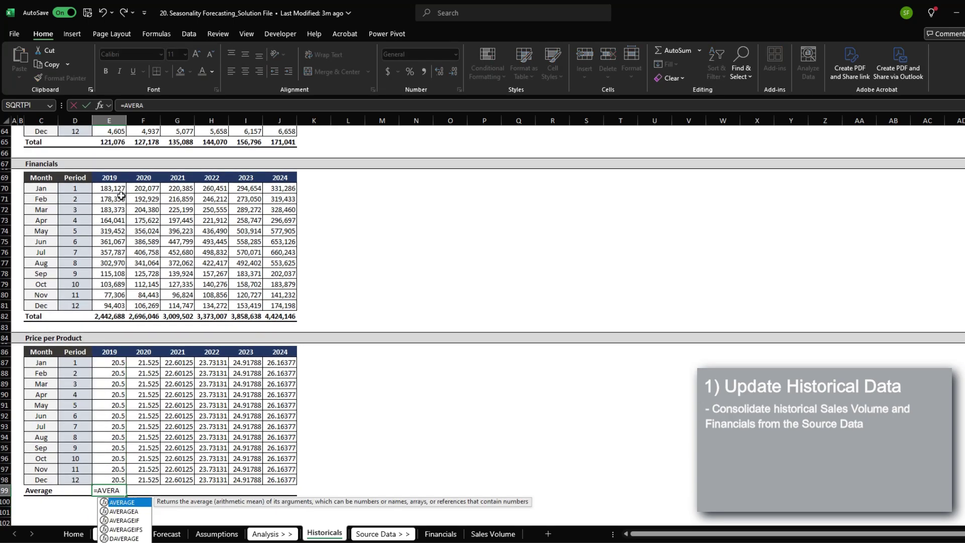
key("Tab")
key("Up")
key("ctrl+shift+Up")
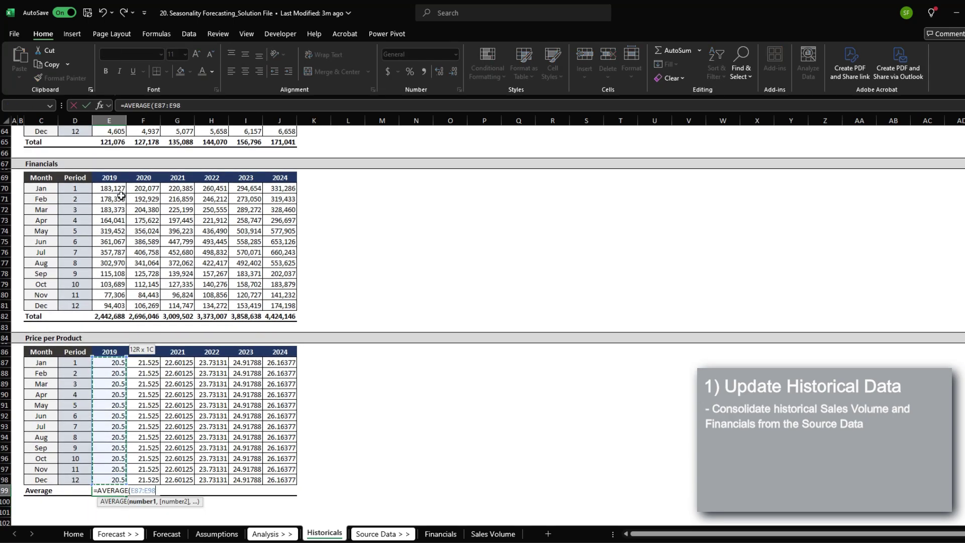
key("ctrl+Return")
key("ctrl+c")
key("Up")
key("ctrl+Right")
key("Down")
key("ctrl+shift+Left")
key("ctrl+v")
Format the prices and averages as Number with 2 decimals and thousands separators.
key("Up")
key("Left")
key("Left")
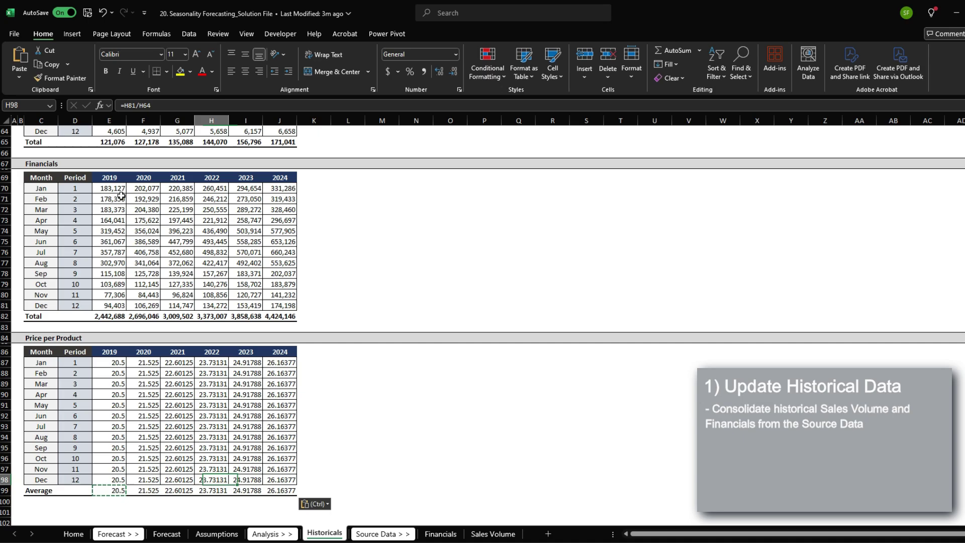
key("Left")
key("Left")
key("Left")
key("Up")
key("Up")
key("Up")
key("Up")
key("Up")
key("Up")
key("Up")
key("Up")
key("Up")
key("Up")
key("Up")
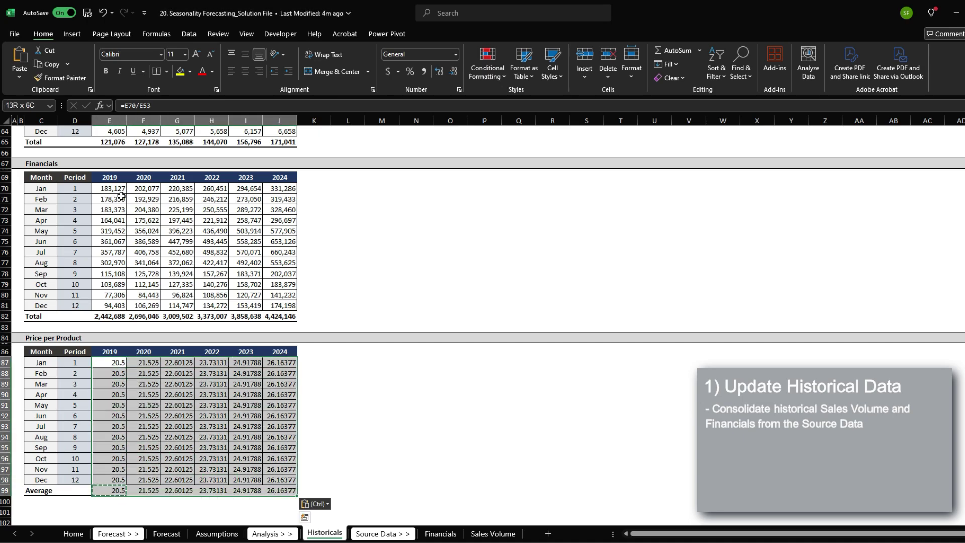
key("ctrl")
key("ctrl+1")
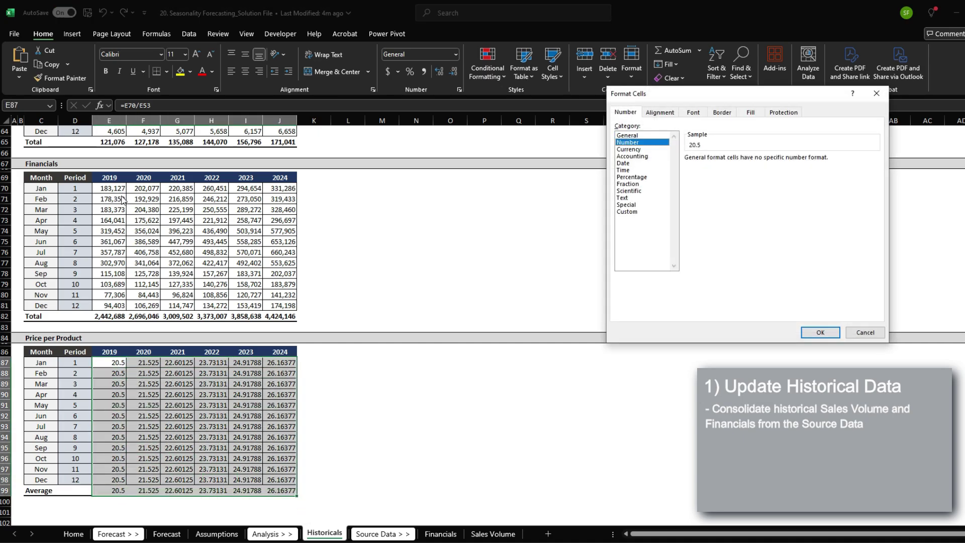
key("Tab")
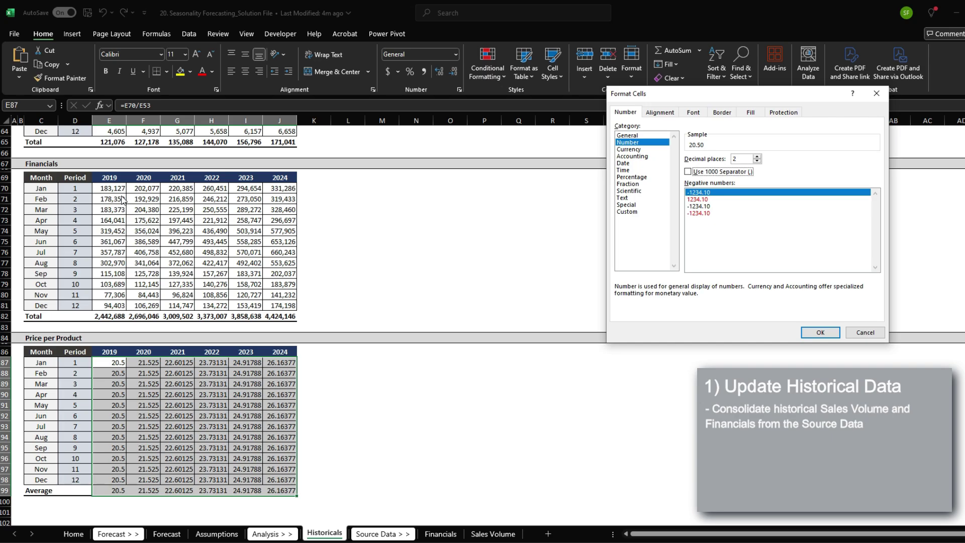
key("space")
key("Return")
key("shift+BackSpace")
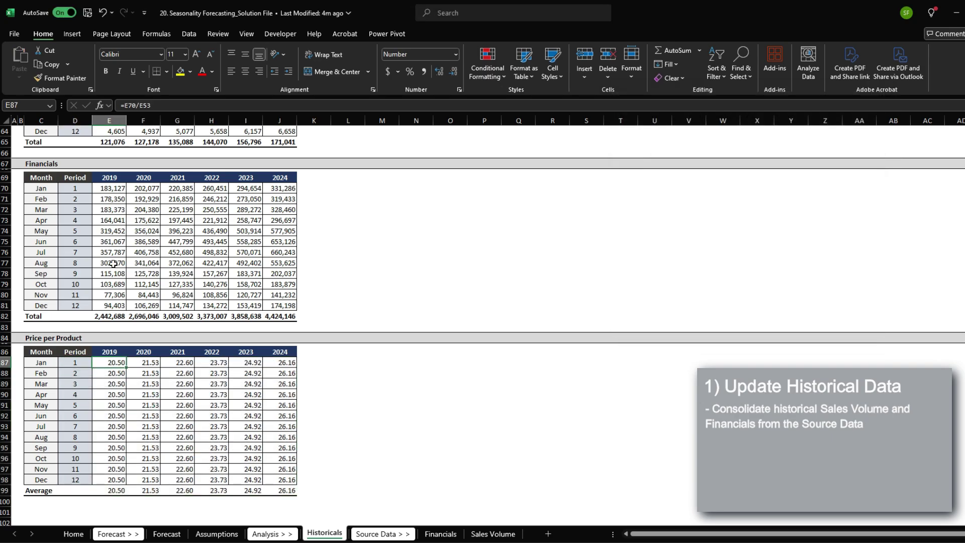
Check the monthly prices and each year's average formula, from 20.50 (2019) to 26.16 (2024).
scroll(151, 432, "down", 1)
left_click_drag(109, 459, 287, 459)
left_click_drag(109, 330, 109, 448)
left_click_drag(144, 330, 146, 447)
left_click(112, 459)
left_click(146, 458)
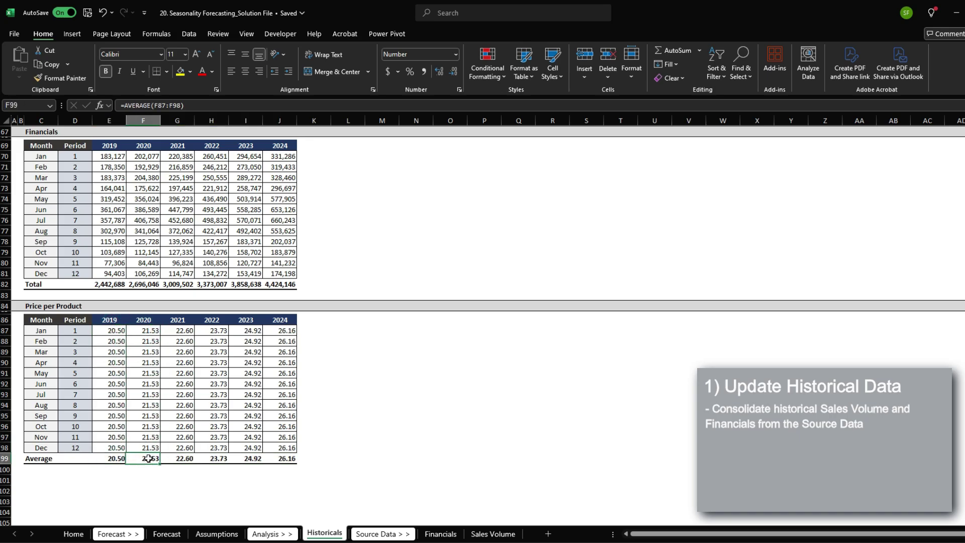
left_click(181, 459)
left_click(215, 459)
left_click(251, 459)
left_click(285, 458)
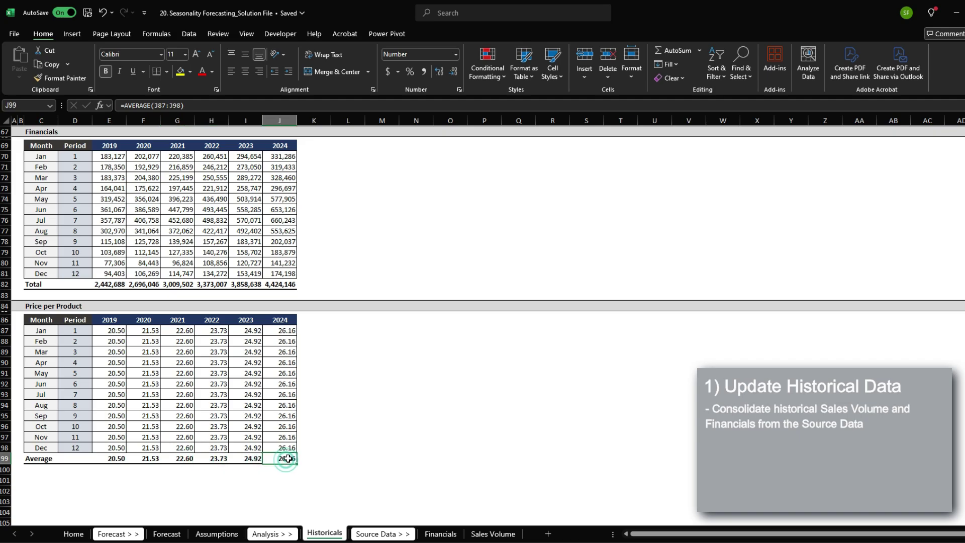
scroll(282, 447, "up", 20)
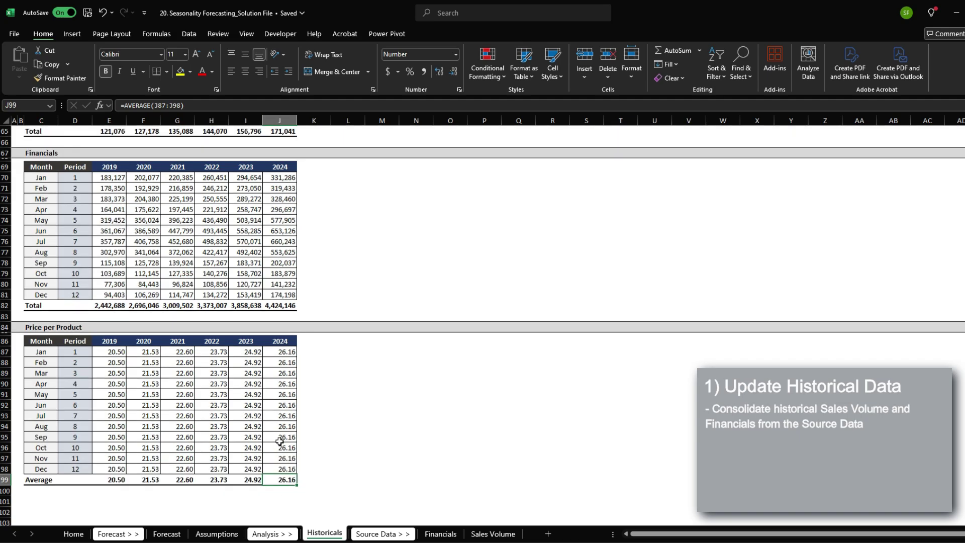
scroll(281, 438, "down", 8)
scroll(280, 434, "down", 9)
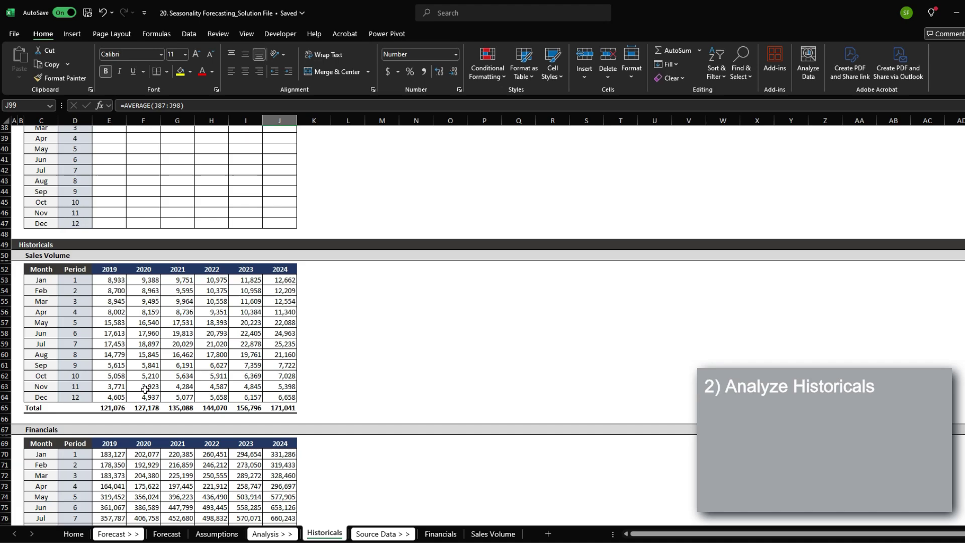
scroll(196, 378, "up", 7)
scroll(196, 379, "up", 10)
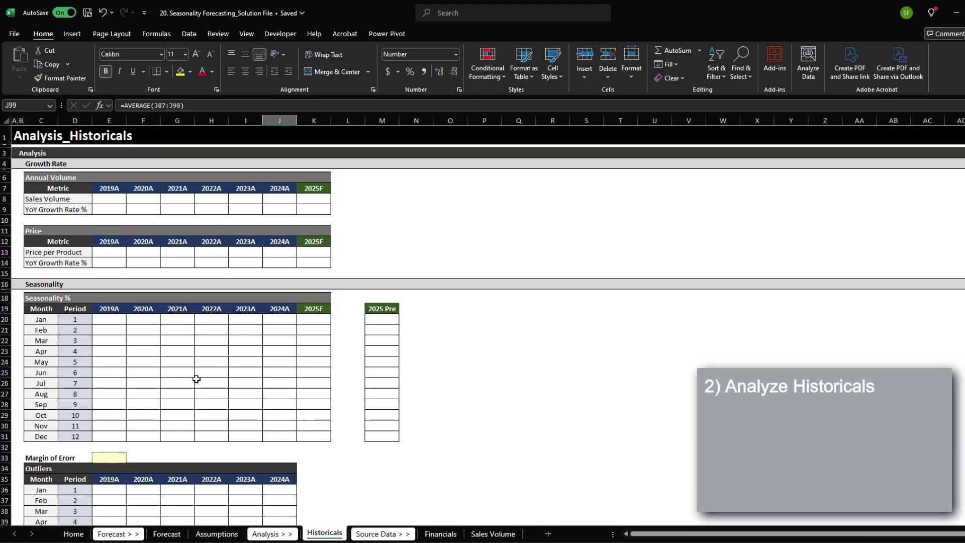
Link 2019A–2024A Sales Volume to the historical data with =E$65 across E8:J8.
left_click(38, 163)
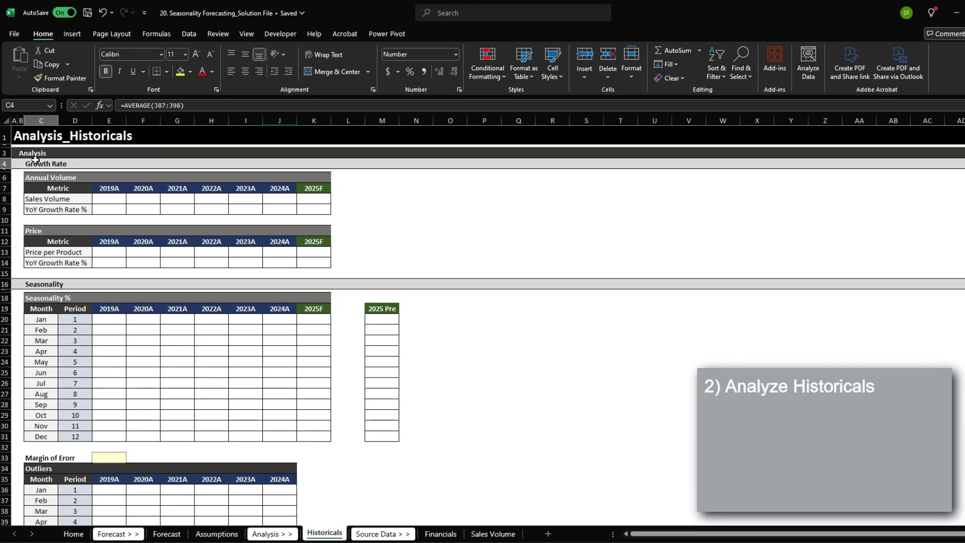
left_click(43, 288)
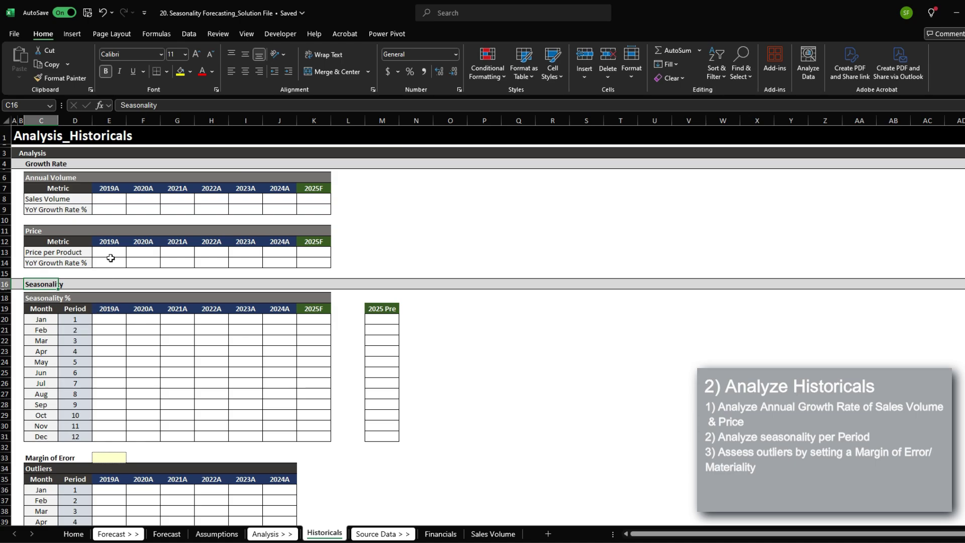
left_click(106, 199)
type("=")
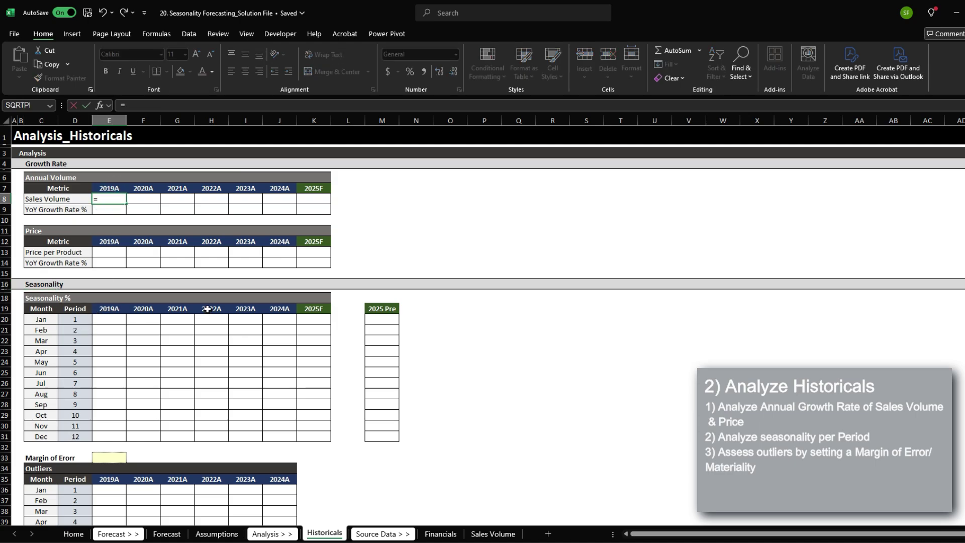
scroll(208, 309, "down", 14)
left_click(115, 345)
key("F4")
key("F4")
key("ctrl+Return")
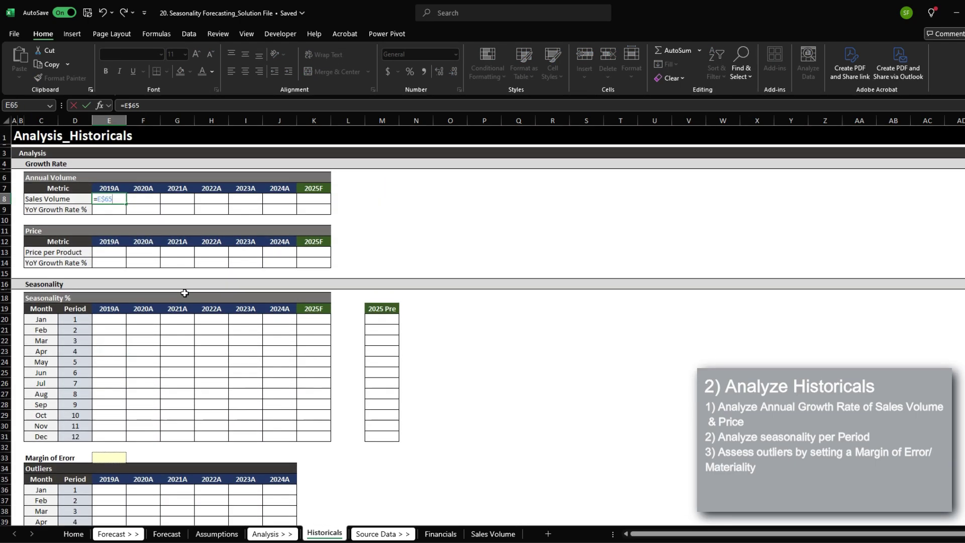
key("ctrl+c")
key("shift+Right")
key("shift+Right")
key("shift+Right")
key("shift+Right")
key("shift+Right")
key("ctrl+v")
key("Escape")
key("Down")
Enter the 2020A growth formula =F8/E8-1 in F9, formatted as a percentage.
key("Right")
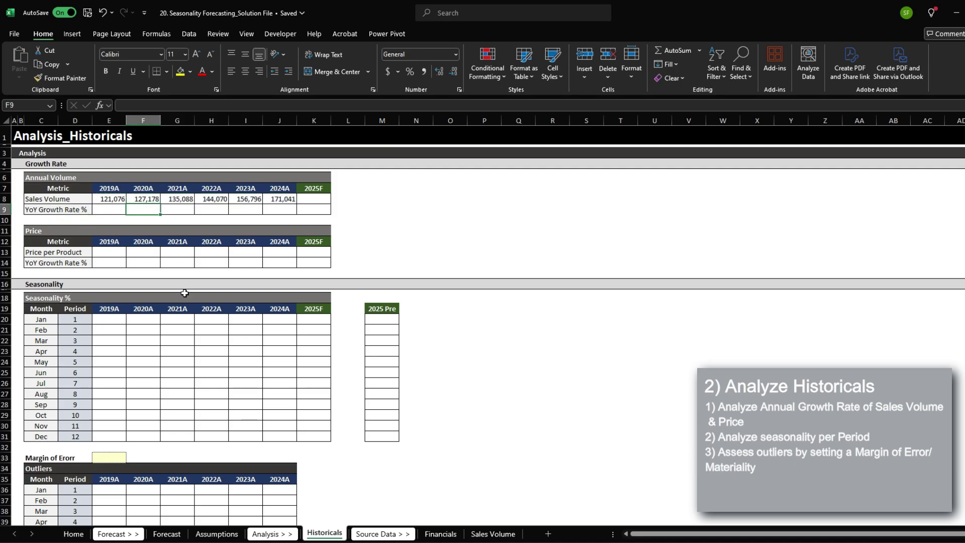
type("=")
key("Up")
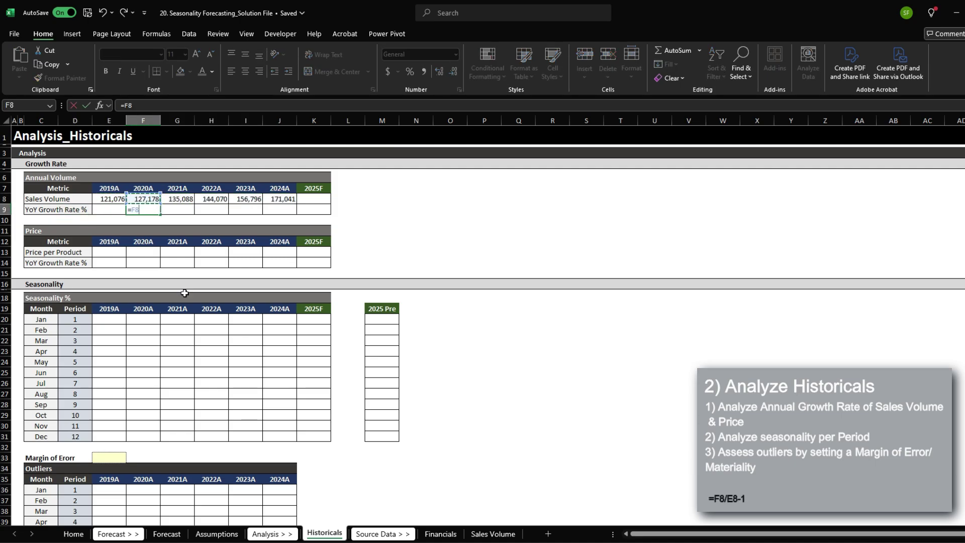
type("/")
key("Up")
key("Left")
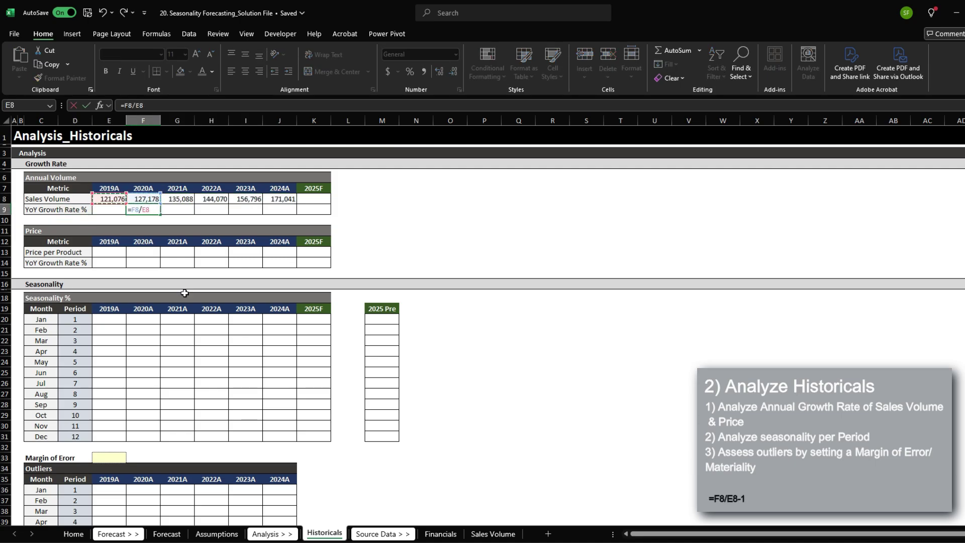
key("ctrl+Return")
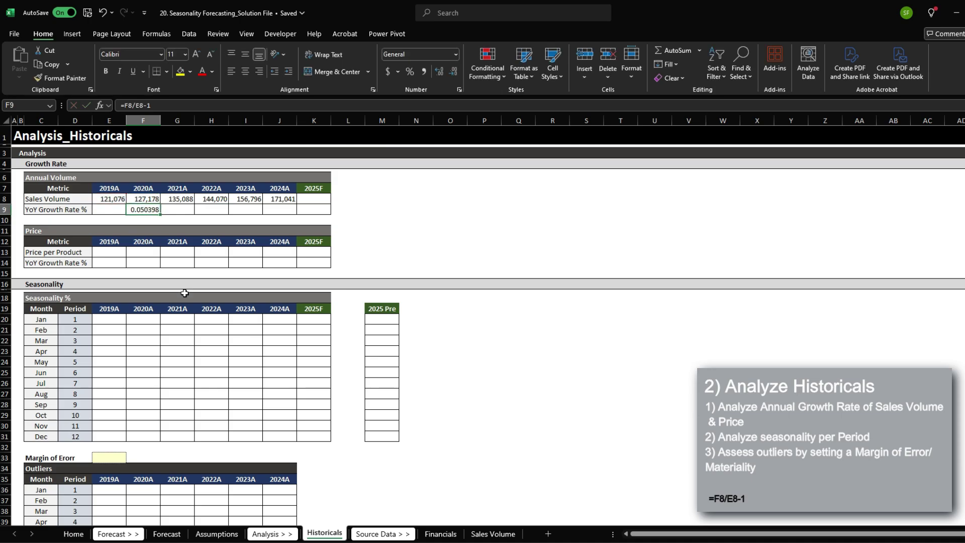
key("ctrl+shift+5")
Fill the growth formula through 2024A, giving 5.04%, 6.22%, 6.65%, 8.83% and 9.09%.
key("ctrl+c")
key("shift+Right")
key("shift+Right")
key("shift+Right")
key("shift+Right")
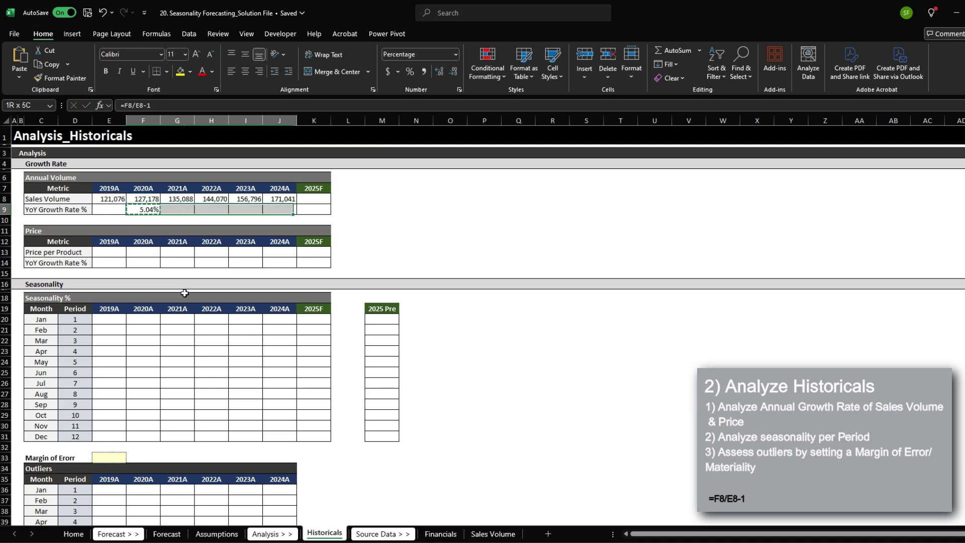
key("ctrl+v")
key("shift+Left")
key("shift+Left")
key("shift+Left")
key("shift+Left")
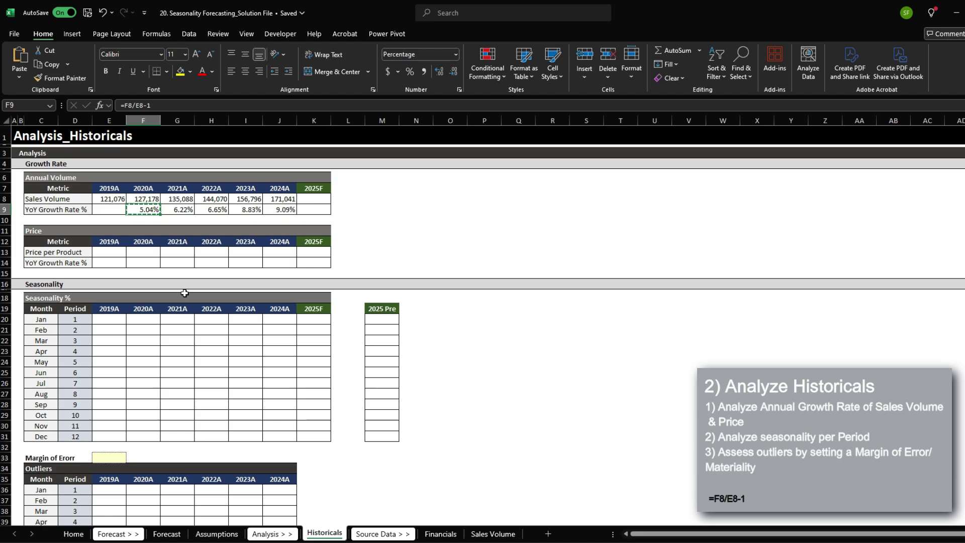
key("Escape")
key("Right")
key("Right")
key("Right")
key("Right")
key("Left")
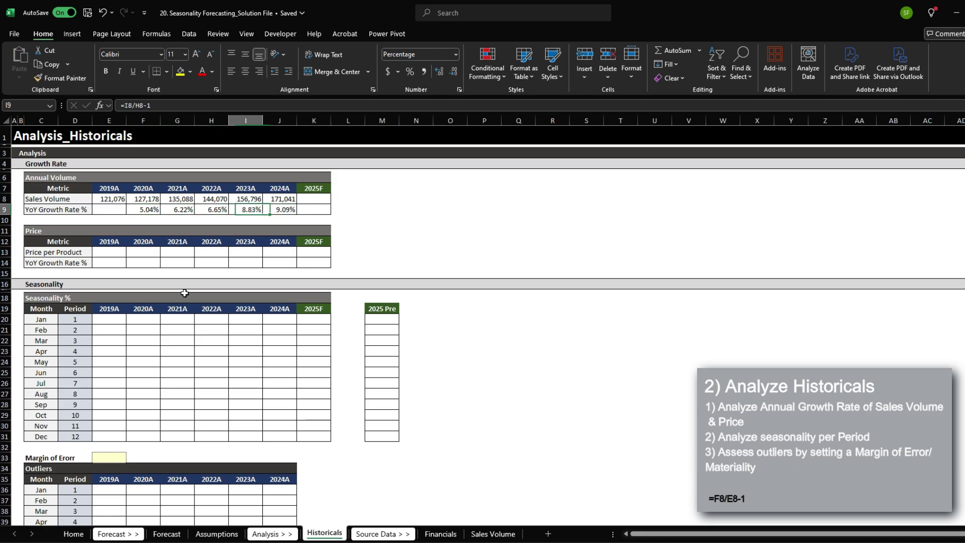
key("Left")
key("Left")
key("Left")
key("Left")
key("Left")
key("Left")
key("Down")
Insert a blank row below the YoY growth row and paste a copy of row 9 into it.
key("alt")
key("h")
key("i")
key("r")
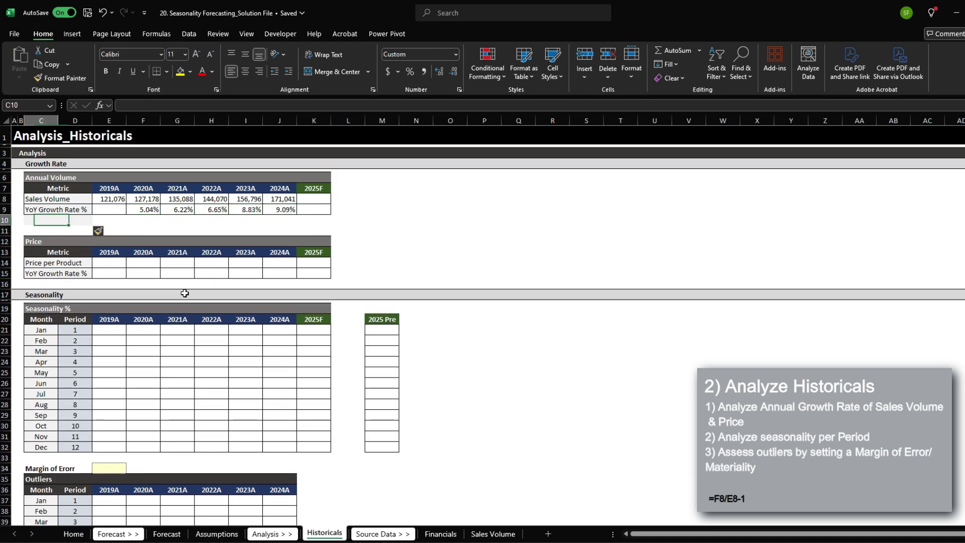
key("Up")
key("shift+space")
key("ctrl+c")
key("Down")
key("shift+space")
key("ctrl+v")
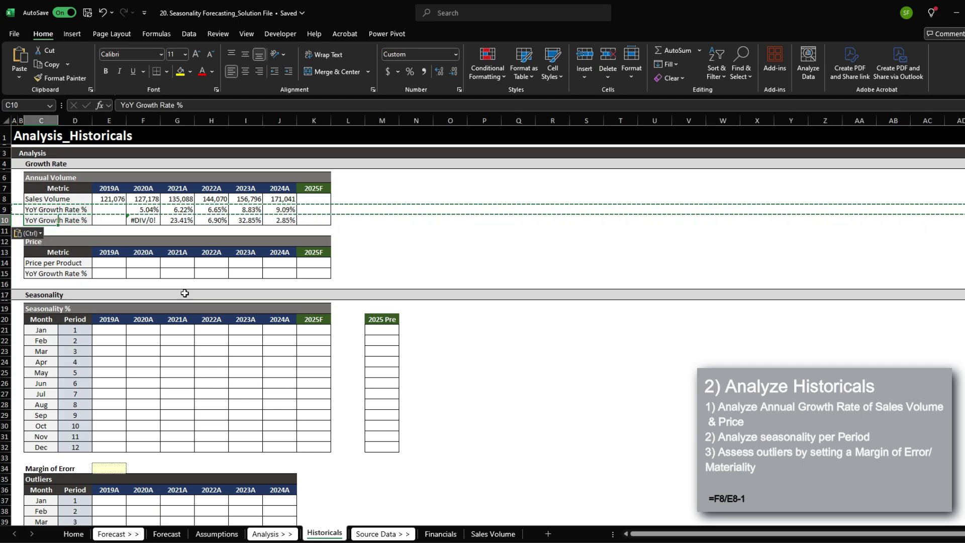
key("Escape")
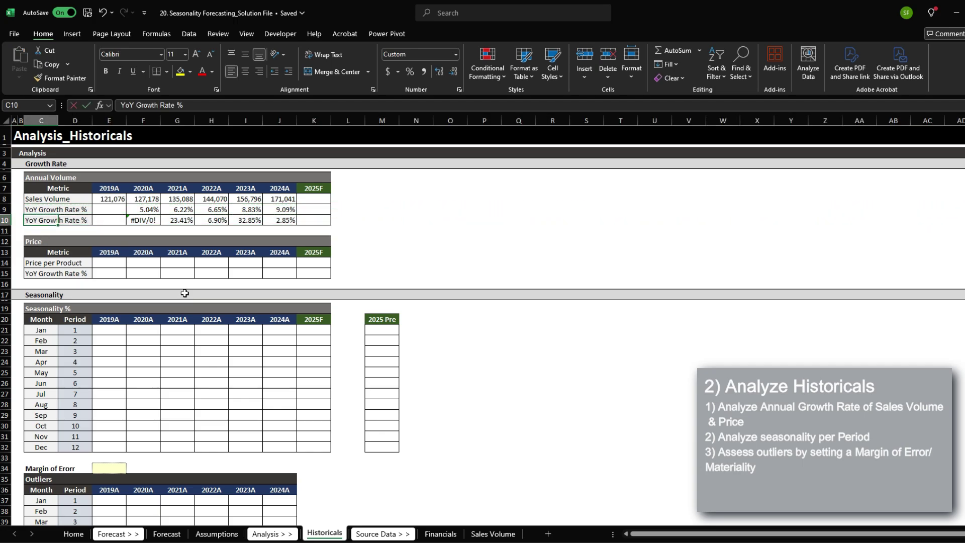
Relabel the copied row's heading in C10 as 'Increase in GR'.
type("Increase in GR")
key("Return")
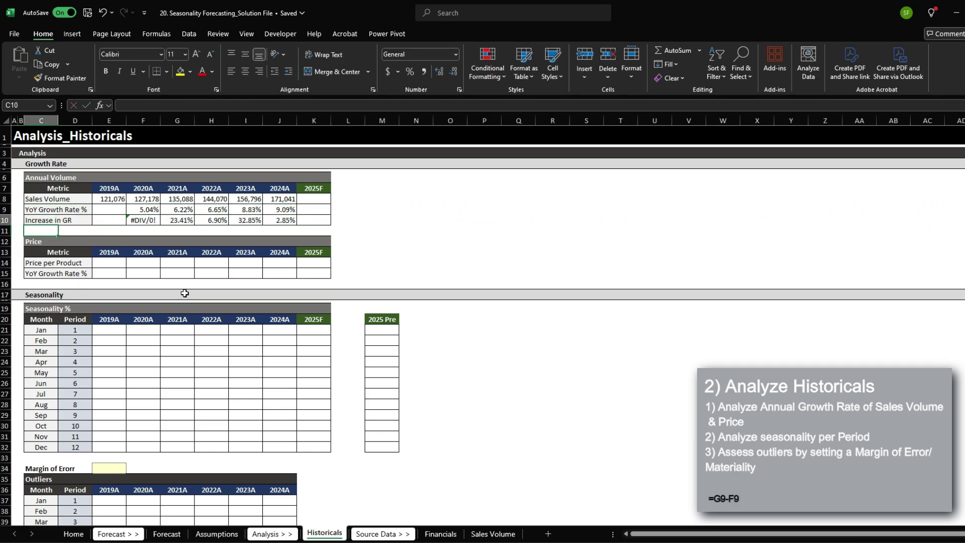
key("Up")
key("Right")
key("Right")
key("Right")
key("Right")
key("Left")
key("Left")
key("Right")
key("Right")
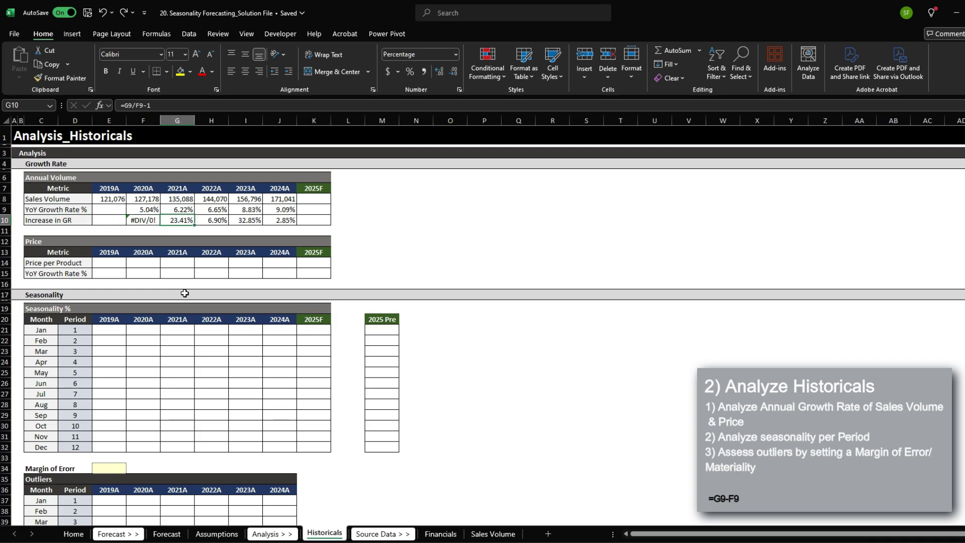
Enter =G9-F9 in G10 for 2021A and clear the 2020A #DIV/0! cell F10.
type("=")
key("Up")
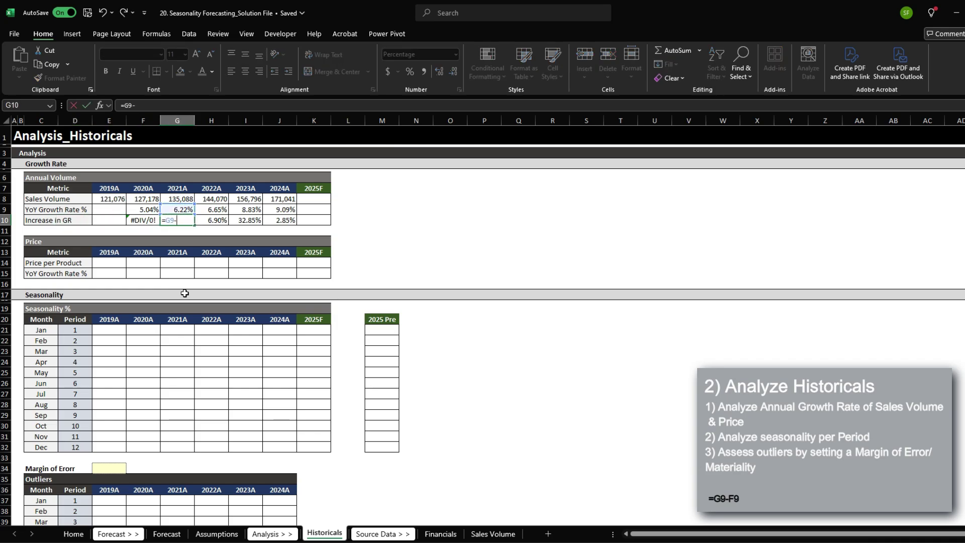
type("-")
key("Left")
key("Up")
key("Return")
key("Up")
key("Left")
key("Delete")
Fill the increase formula from G10 through J10 for 2022A–2024A.
key("Right")
key("ctrl+c")
key("shift+Right")
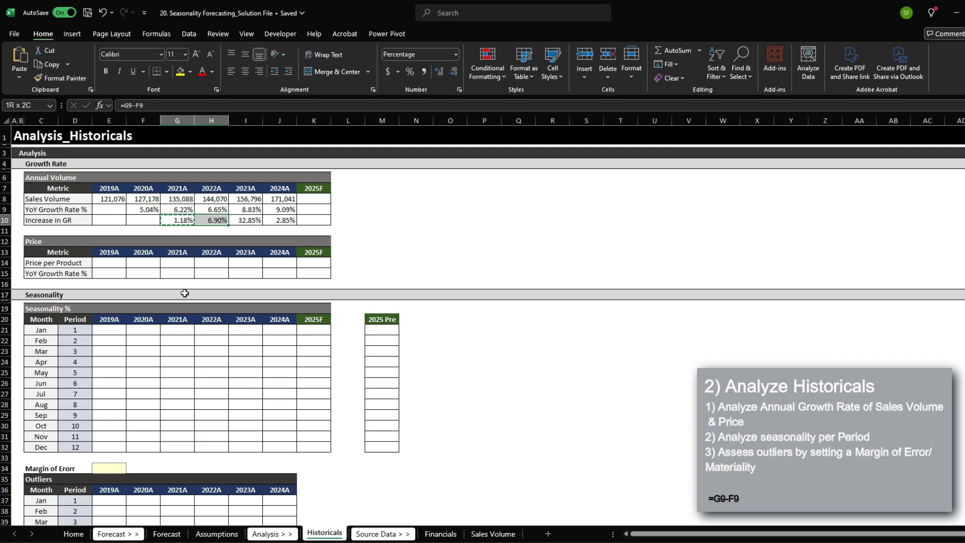
key("shift+Right")
key("shift+Right")
key("ctrl+v")
key("Left")
key("Right")
key("Right")
key("Right")
key("Left")
key("Left")
key("Escape")
Review the increase values 1.18%, 0.43%, 2.18% and 0.25% and their formulas.
key("shift+Right")
key("shift+Right")
key("shift+Right")
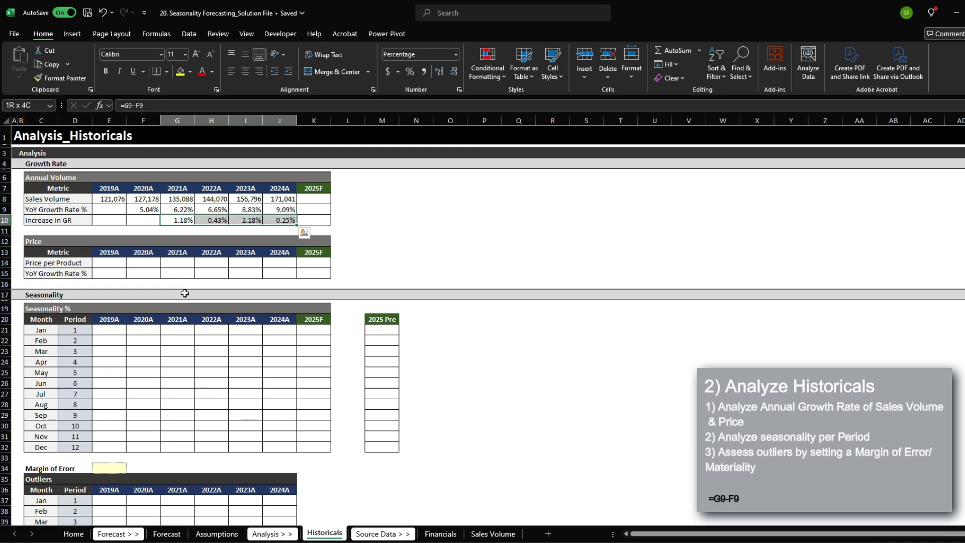
key("shift+Left")
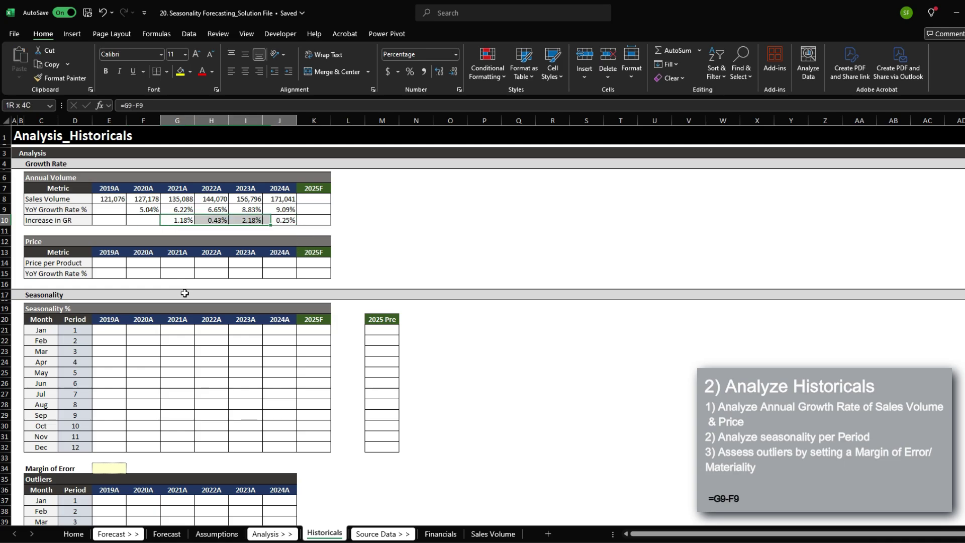
key("shift+Right")
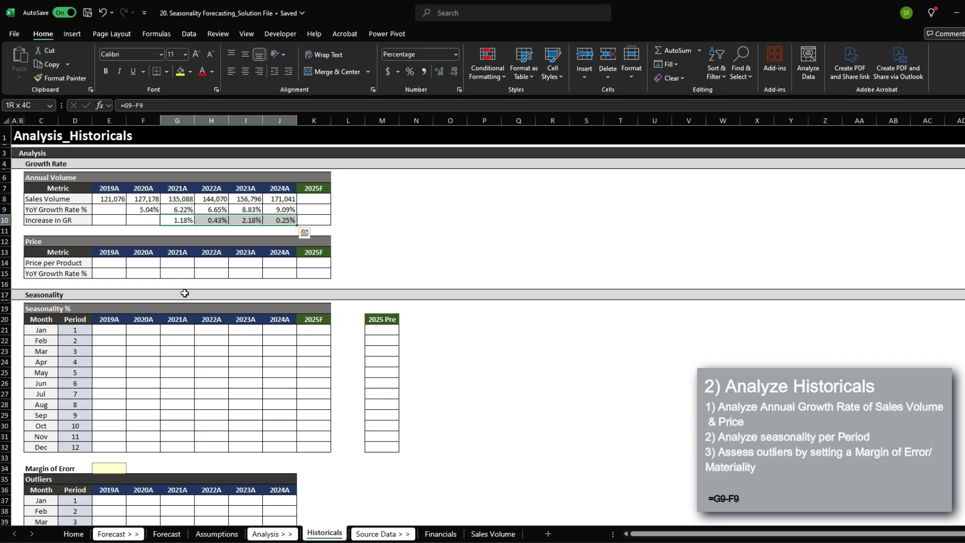
key("ctrl+shift+Left")
key("ctrl+shift+Right")
key("Down")
key("Up")
key("Right")
key("Right")
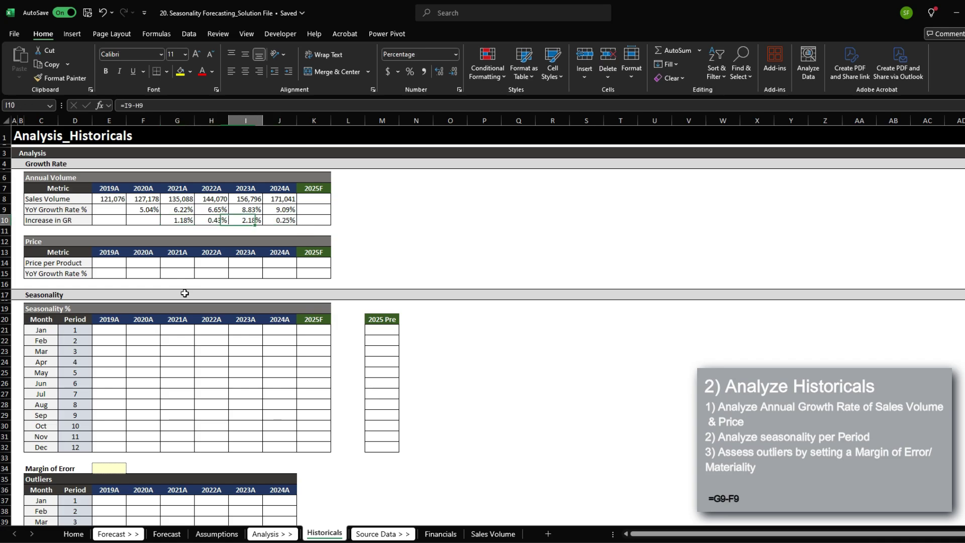
key("Right")
key("shift+Left")
key("shift+Left")
key("shift+Left")
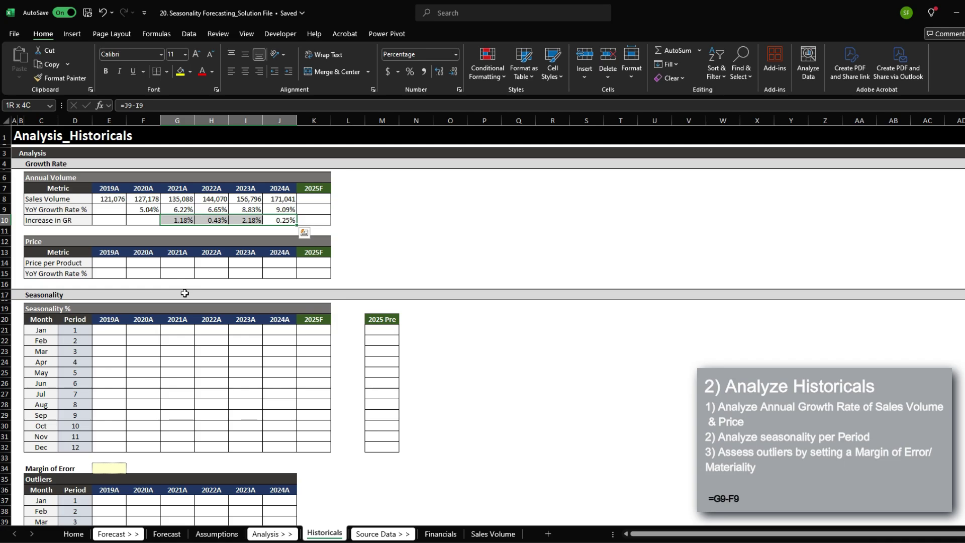
key("Up")
key("Right")
key("Left")
key("Down")
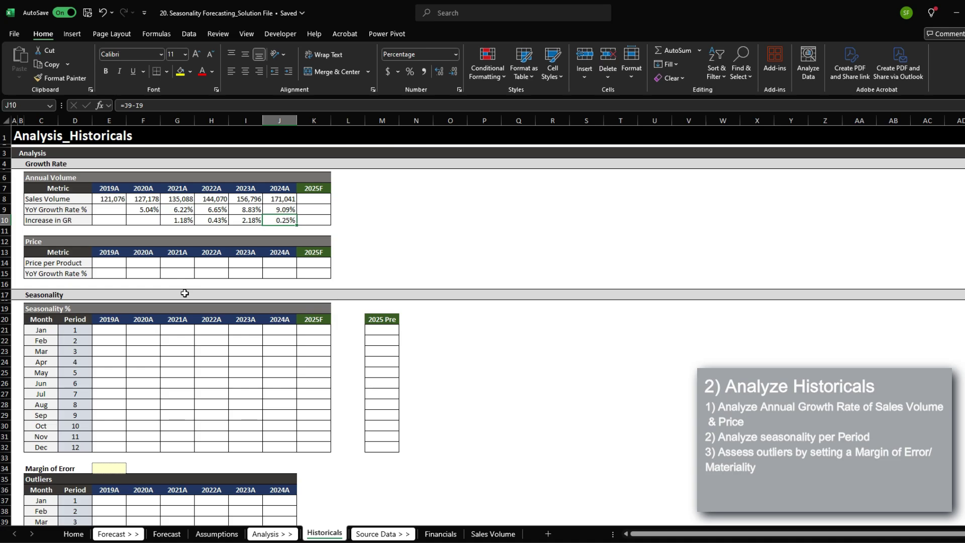
key("Up")
key("Right")
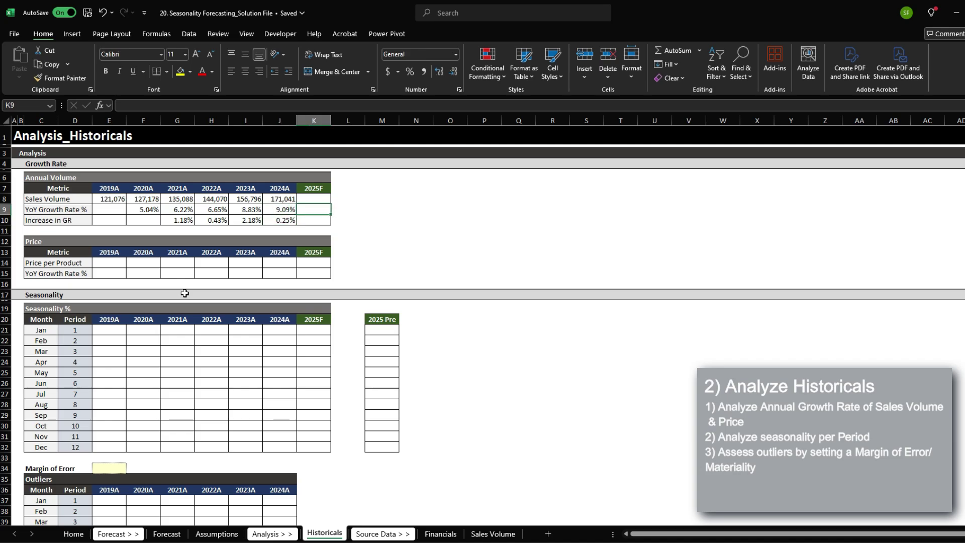
Forecast 2025F growth in K9 as the 2024A rate plus the average recent increase (10.10%).
type("=")
key("Left")
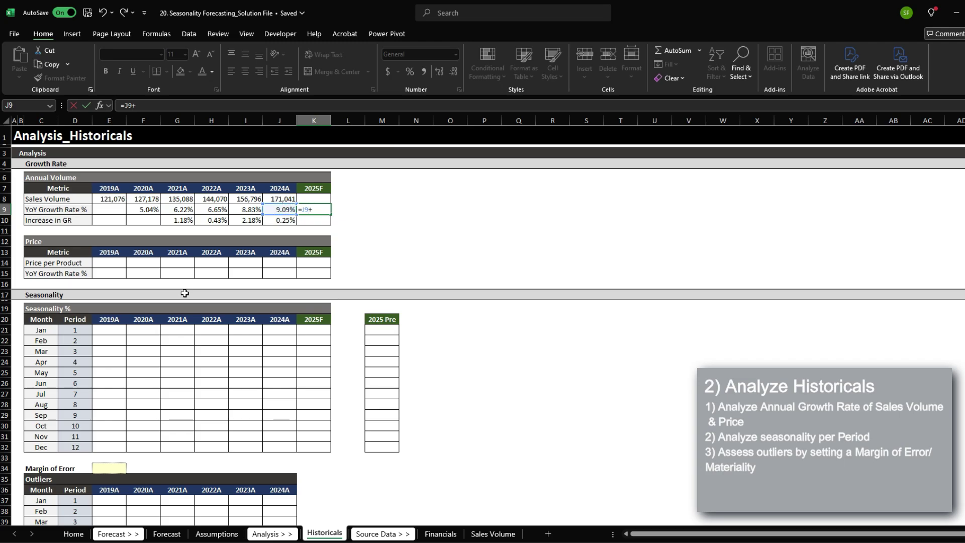
type("+average(")
key("Down")
key("Left")
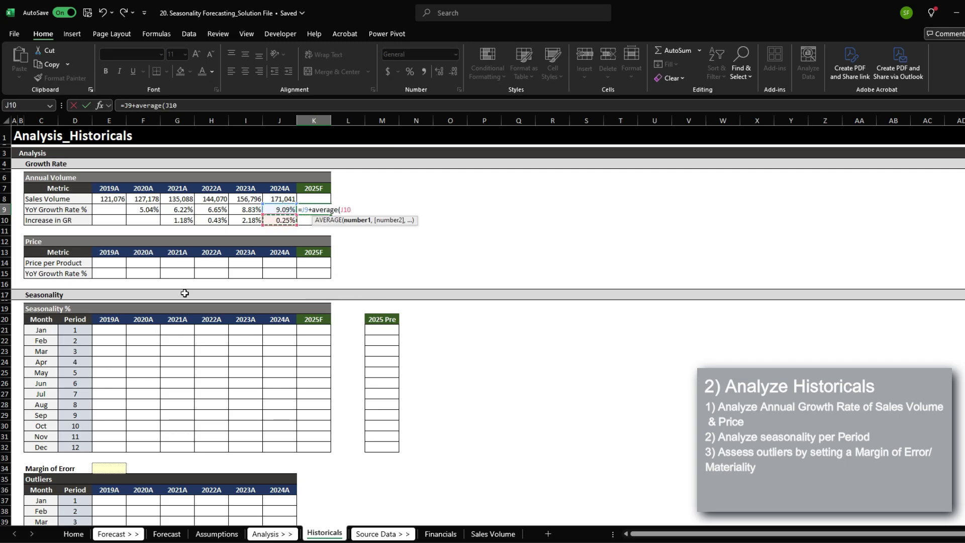
key("shift+Left")
key("shift+Left")
key("shift+Left")
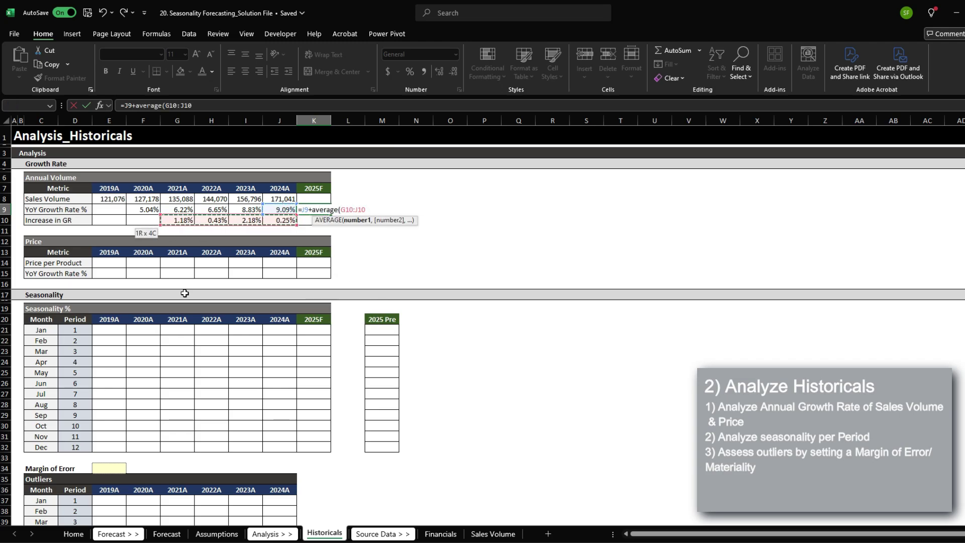
type(")")
key("ctrl+Return")
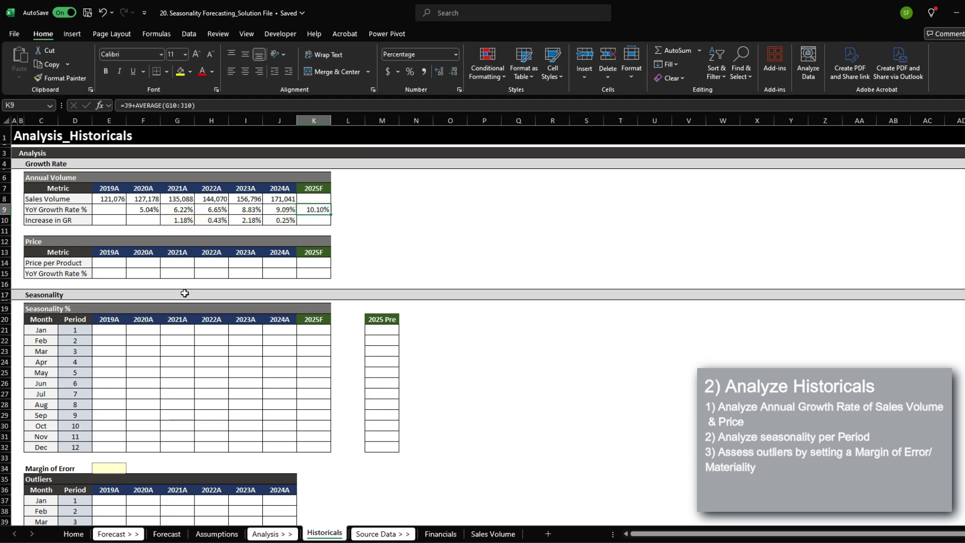
Enter =J8*(1+K9) in K8 to project 2025F sales volume of 188,310.
key("Up")
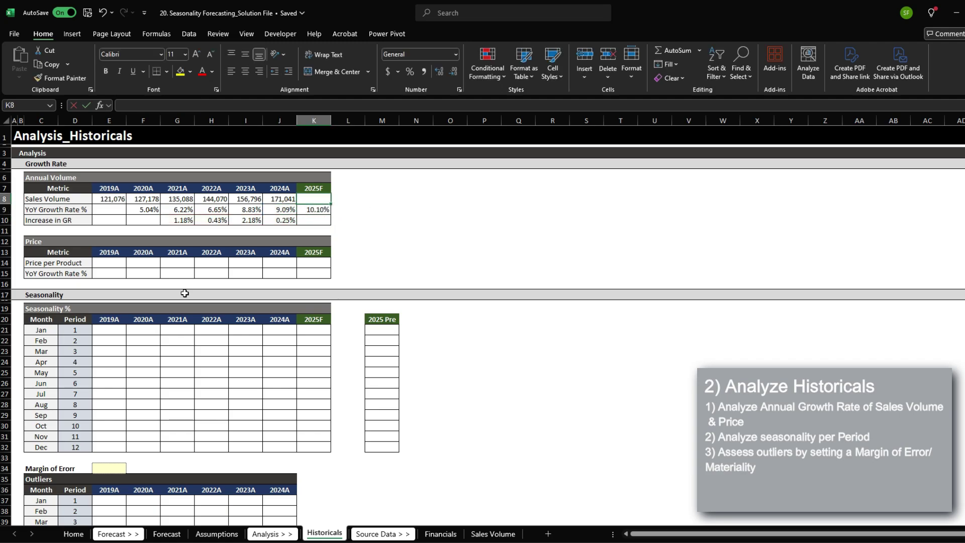
type("=")
key("Left")
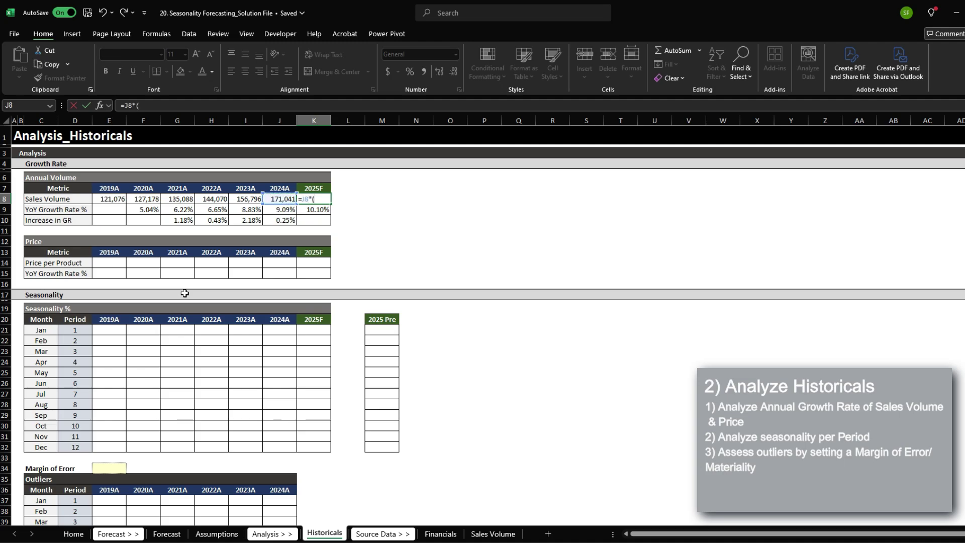
type("*(1+")
key("Down")
key("Return")
Paste Special the 2024A volume cell's formats onto K8.
key("Up")
key("Left")
key("ctrl+c")
key("Right")
key("ctrl+alt+v")
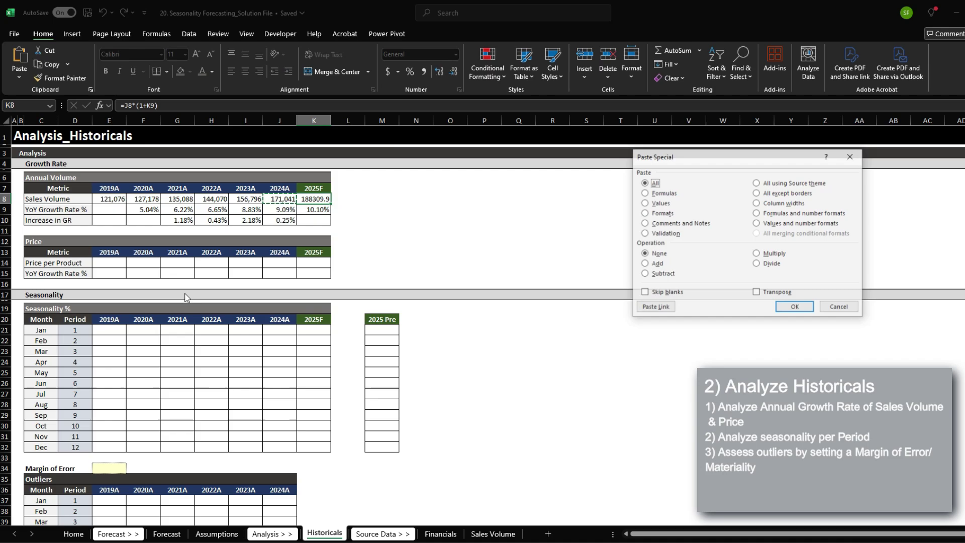
key("t")
key("Return")
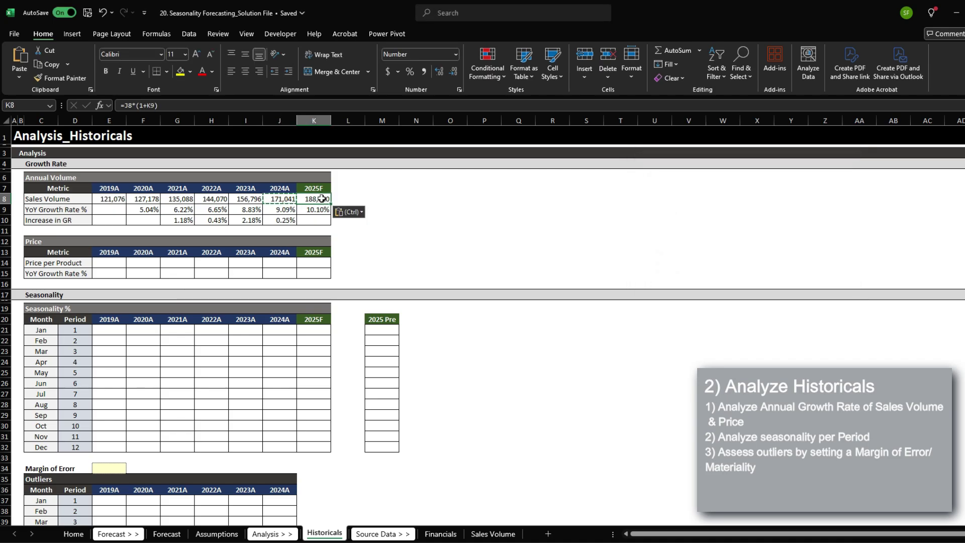
key("Escape")
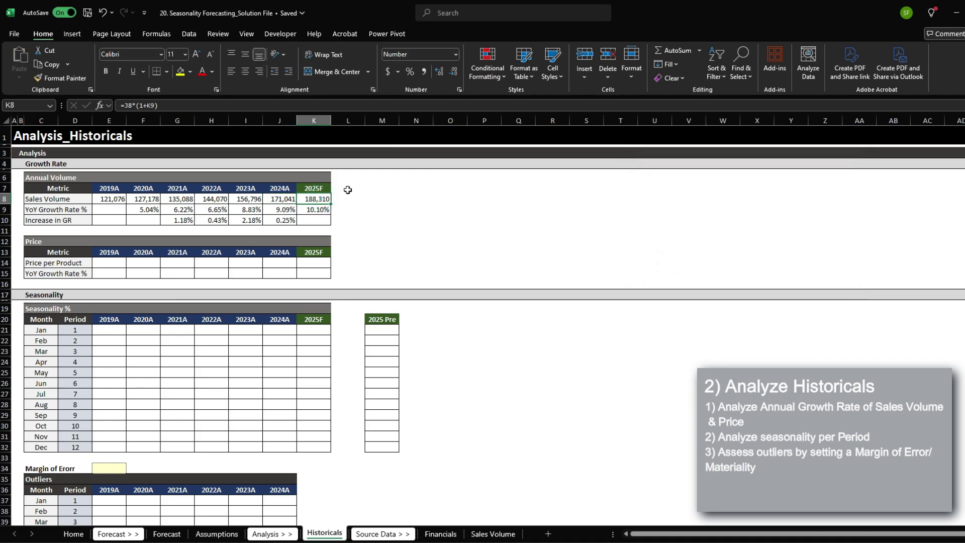
Review the 2025F growth formula against the historical increases in growth in row 10.
left_click(317, 209)
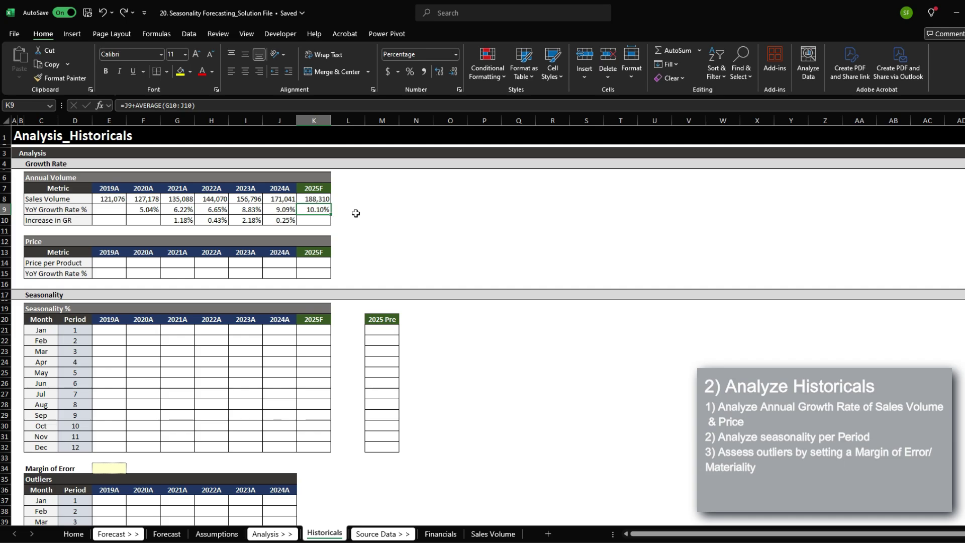
left_click(287, 216)
left_click(314, 217)
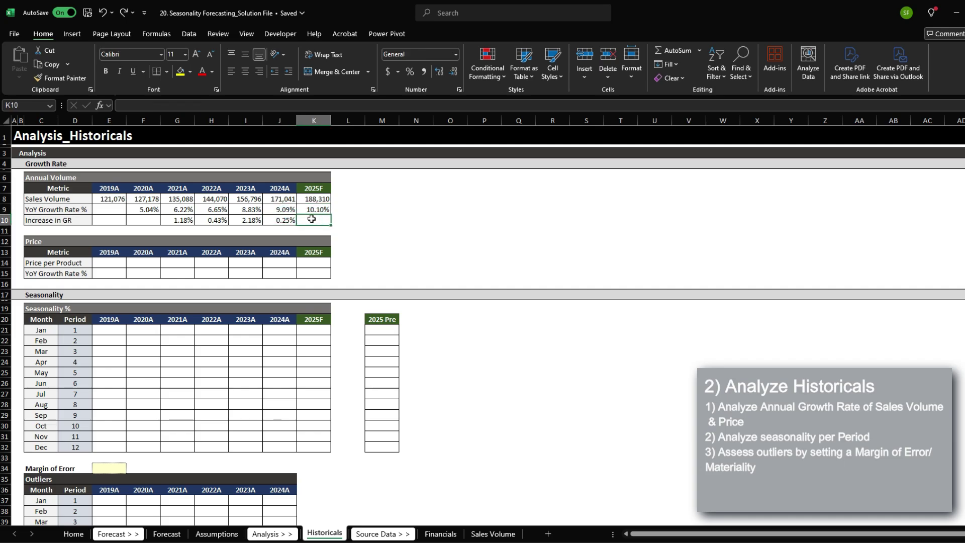
left_click_drag(326, 192, 316, 220)
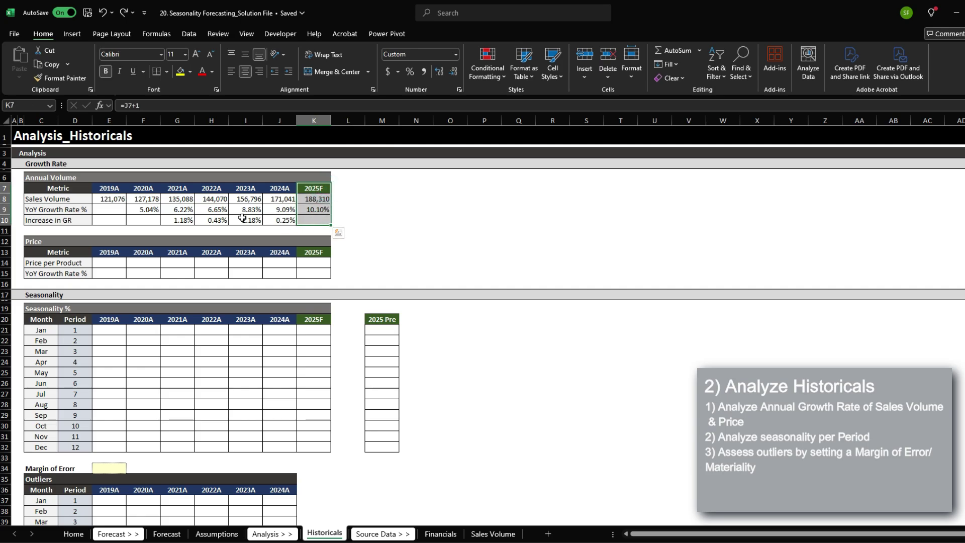
left_click_drag(191, 220, 280, 220)
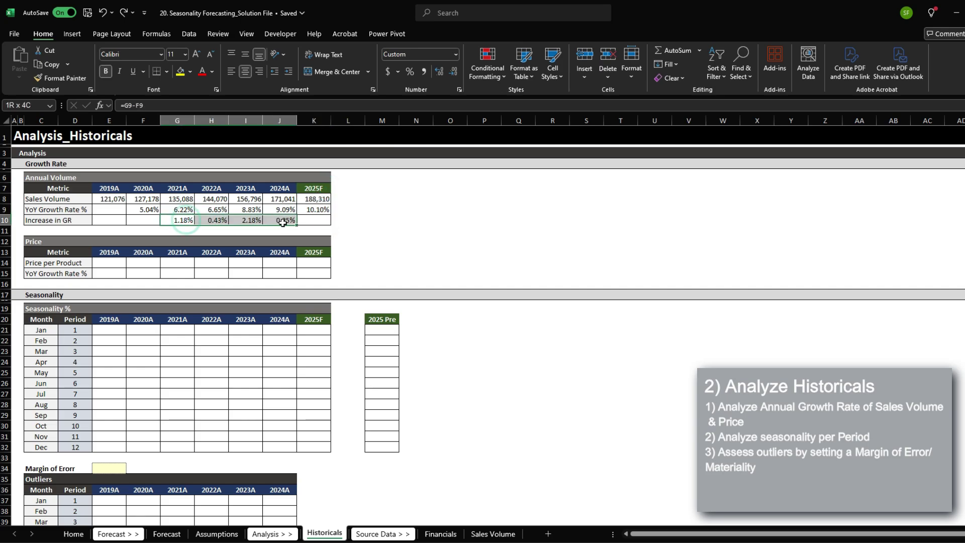
left_click(326, 211)
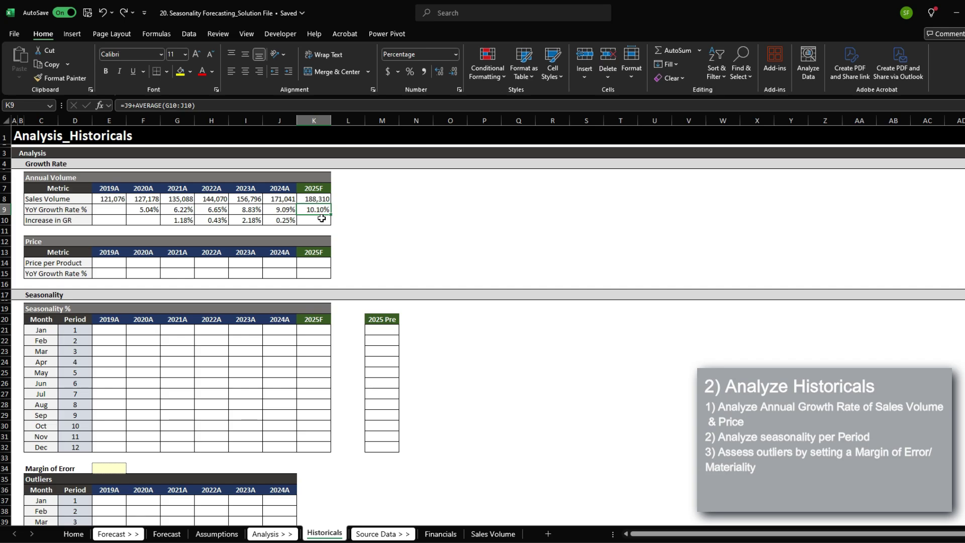
Set the 2019A price in E14 to =E100 and copy it across to J14.
left_click(103, 264)
type("=")
scroll(136, 269, "down", 8)
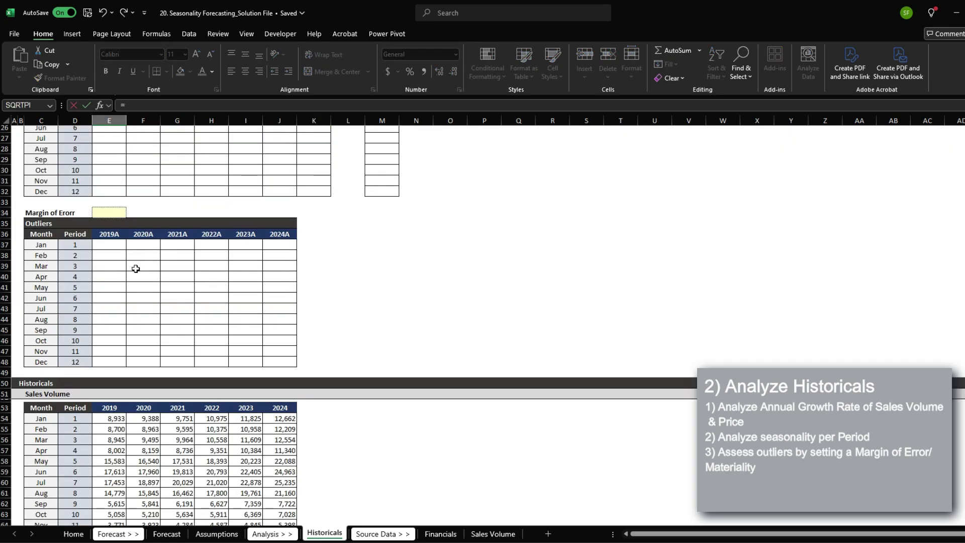
scroll(136, 268, "down", 13)
left_click(117, 479)
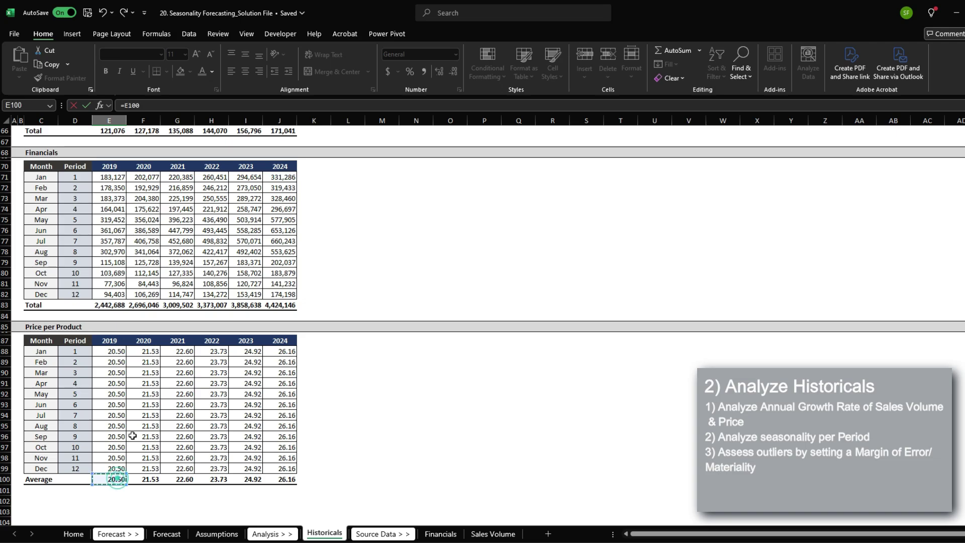
key("Return")
key("Up")
key("Up")
key("Down")
key("ctrl+c")
key("shift+Right")
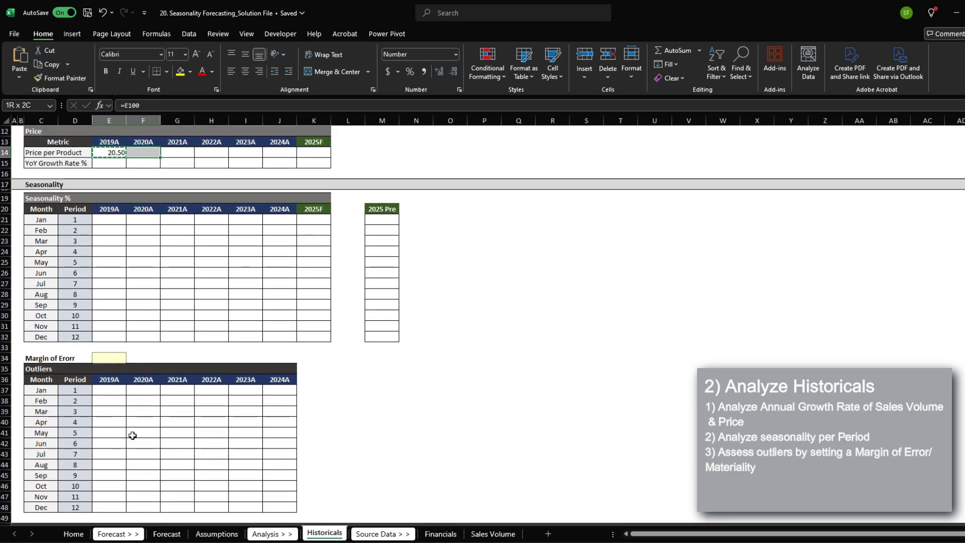
key("shift+Right")
key("shift+Right")
key("shift+Right")
key("shift+Right")
key("ctrl+v")
Copy F9's growth formula into the price growth row F15:J15.
scroll(141, 301, "up", 4)
left_click_drag(146, 218, 147, 211)
left_click(148, 212)
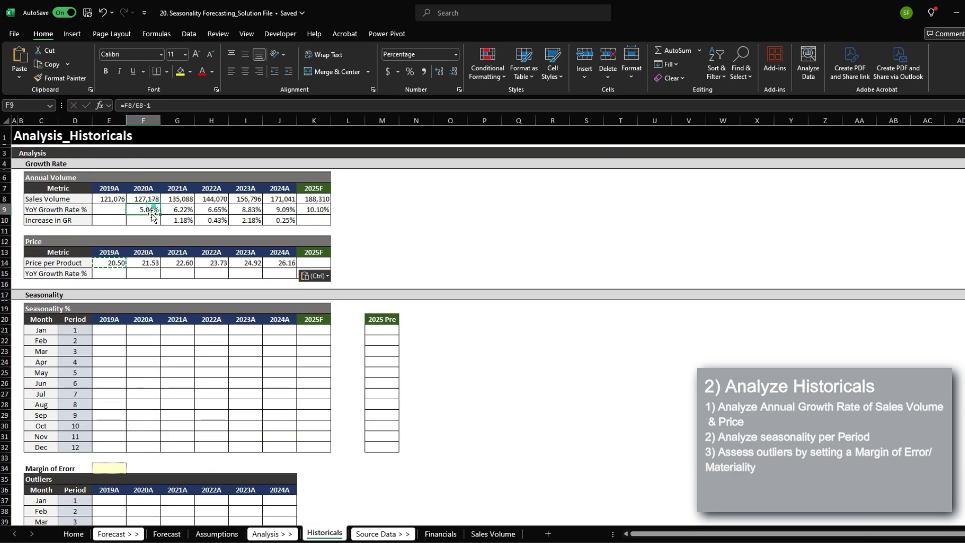
key("ctrl+c")
left_click(146, 274)
right_click(160, 277)
left_click(171, 315)
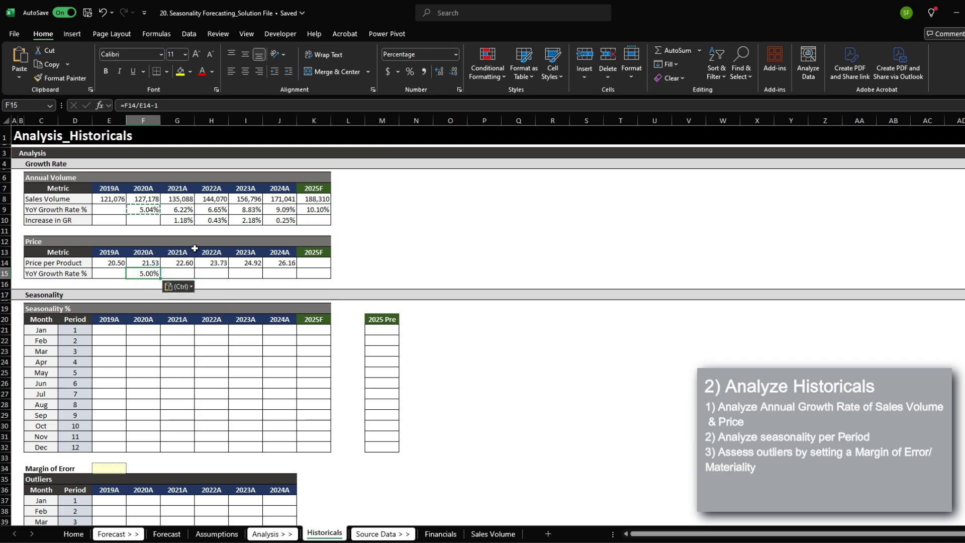
key("ctrl+c")
key("Right")
key("shift+Right")
key("shift+Right")
key("shift+Right")
key("ctrl+v")
key("Right")
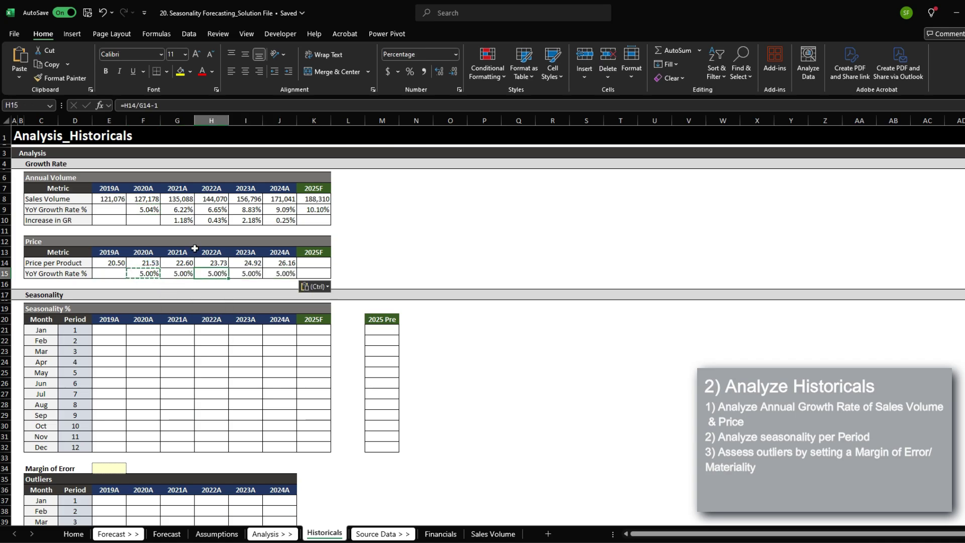
Set 2025F price growth in K15 to =J15, giving 5.00%.
key("Right")
key("Right")
key("Right")
key("Left")
key("Up")
key("shift+Down")
key("Down")
key("Escape")
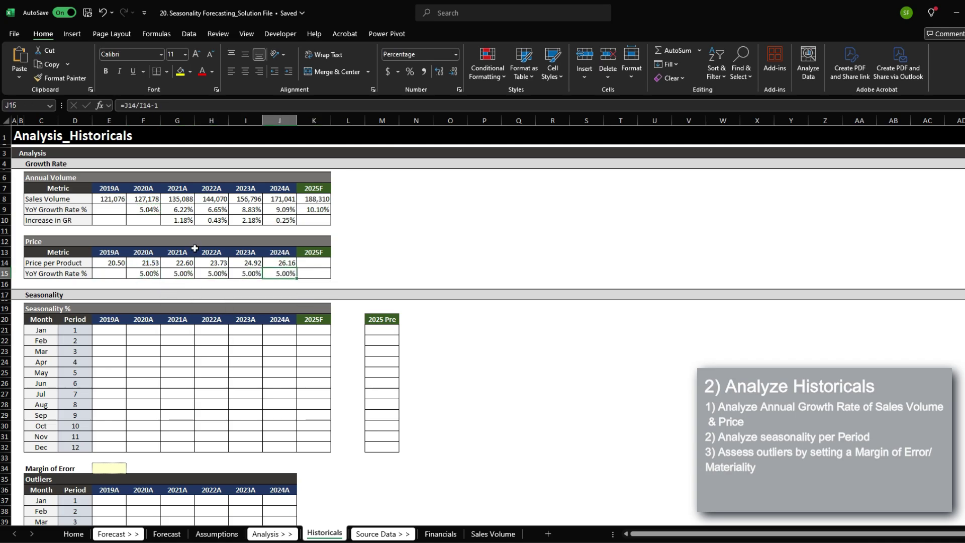
key("ctrl+c")
key("Right")
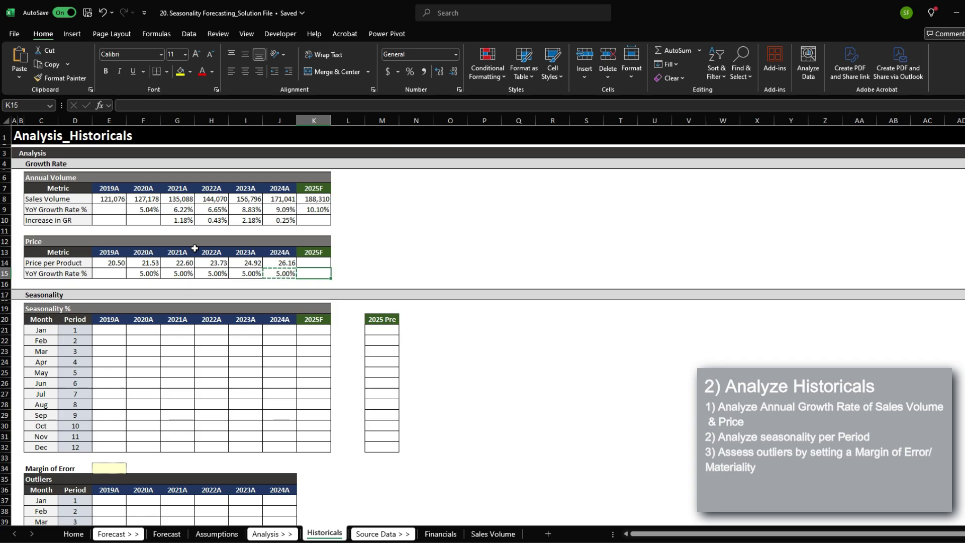
key("Left")
key("Right")
type("=")
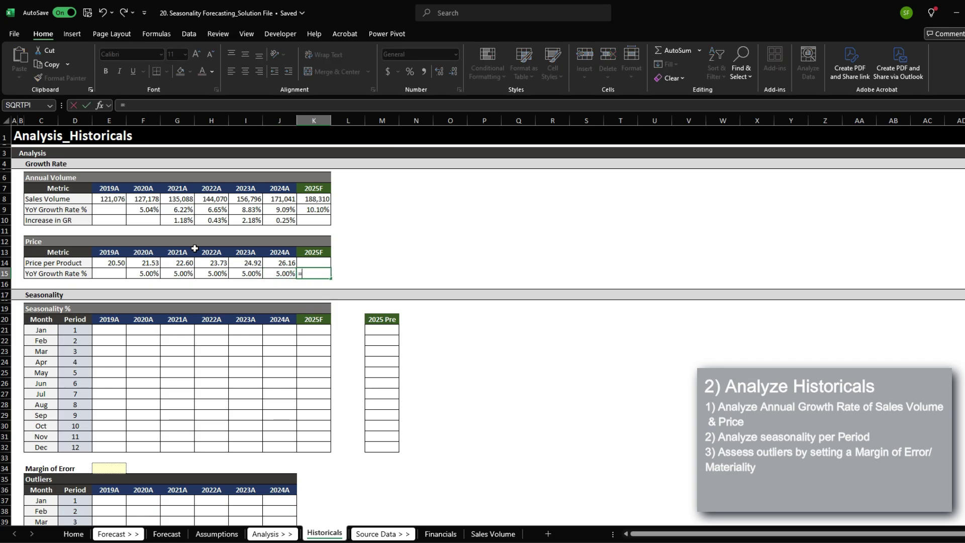
key("Left")
key("Return")
key("Up")
key("Left")
Enter =J14*(1+K15) in K14 for a 2025F price of 27.47.
key("Up")
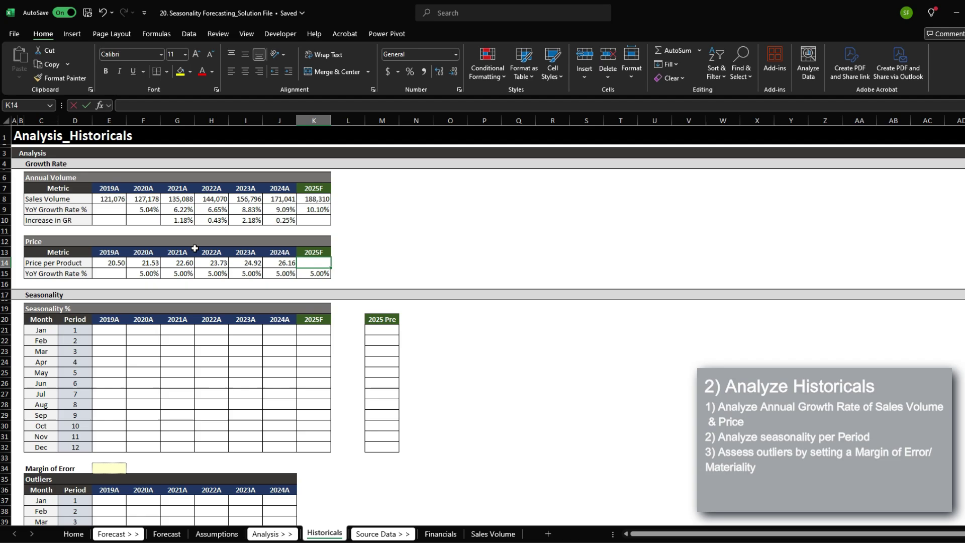
type("=")
key("Left")
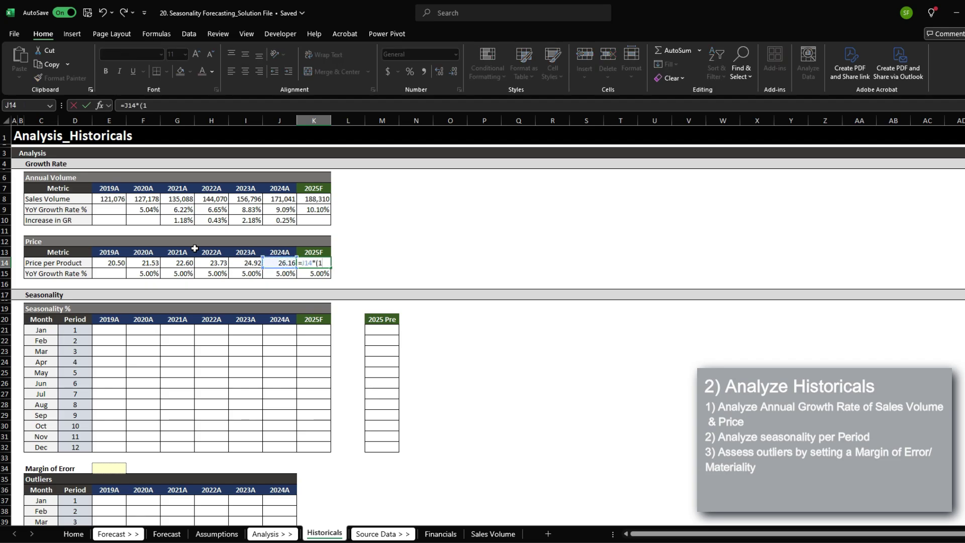
type("*(1+")
key("Down")
type(")")
key("Return")
Paste Special the 2024A price cell's formats onto K14.
key("Up")
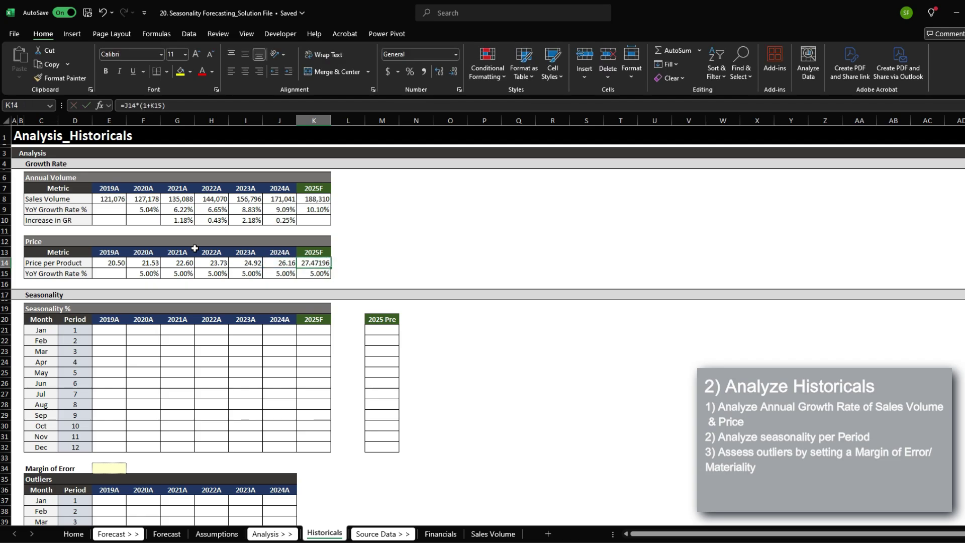
key("Left")
key("ctrl+c")
key("Right")
key("ctrl+alt+v")
key("t")
key("Return")
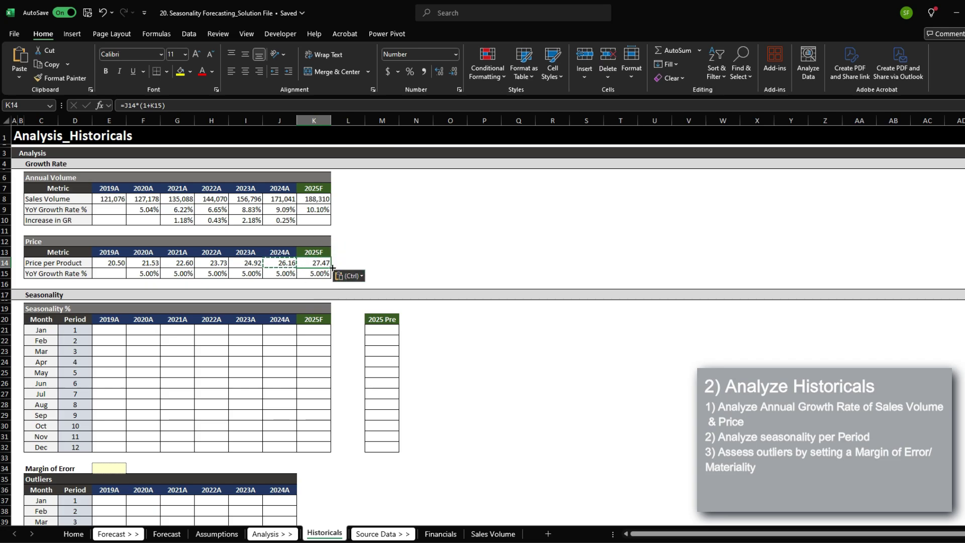
Enter =E54/E$66 in E21 as January 2019A's share of yearly volume.
left_click(112, 329)
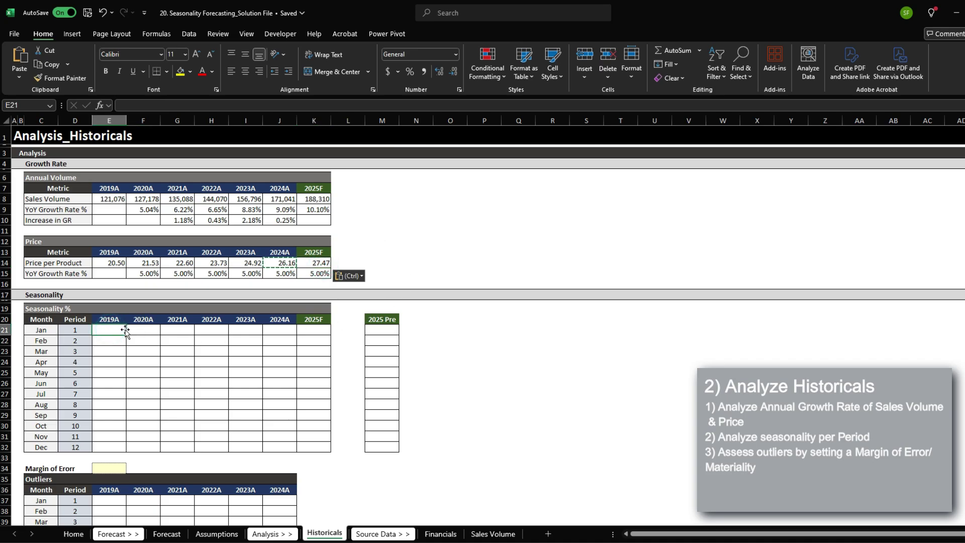
scroll(126, 318, "down", 3)
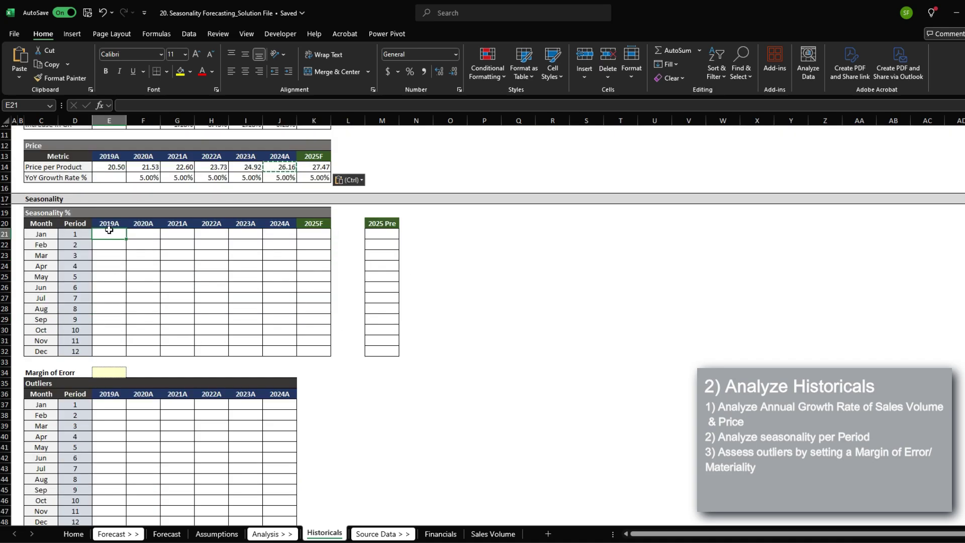
left_click_drag(108, 233, 291, 352)
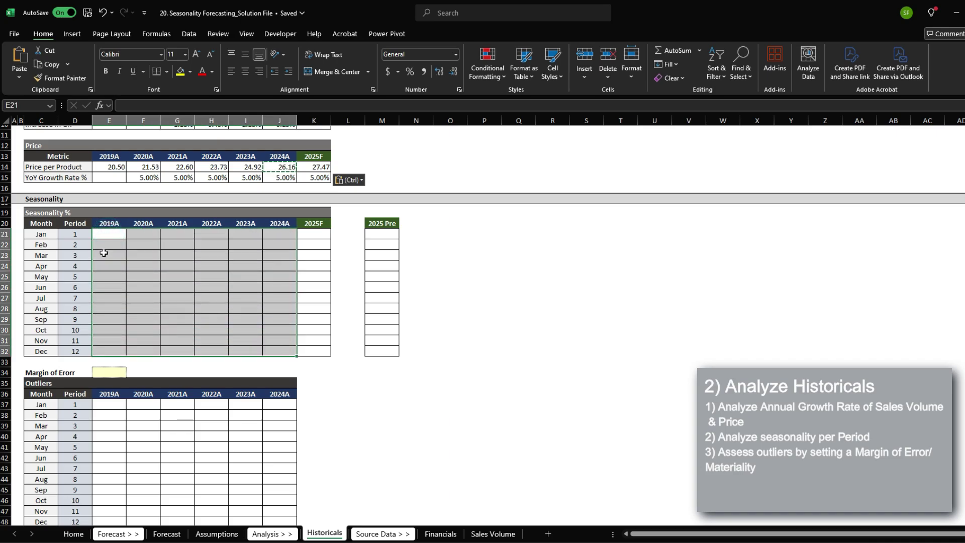
left_click(116, 236)
type("=")
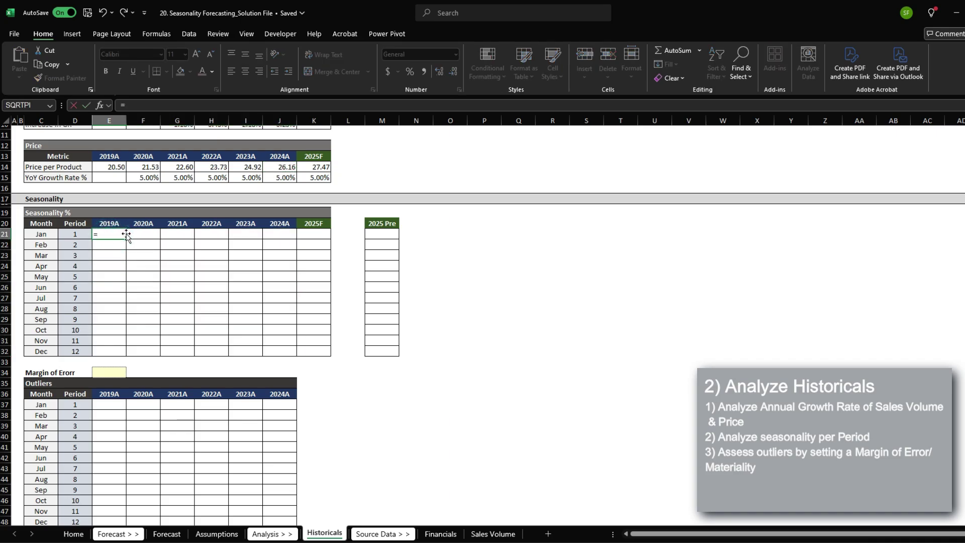
scroll(126, 236, "down", 9)
left_click(123, 293)
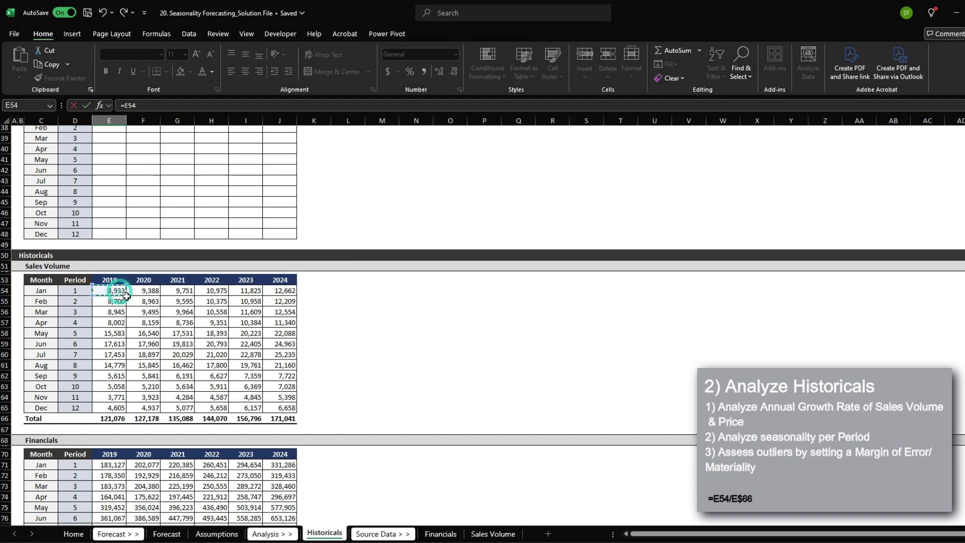
scroll(126, 295, "up", 2)
type("/")
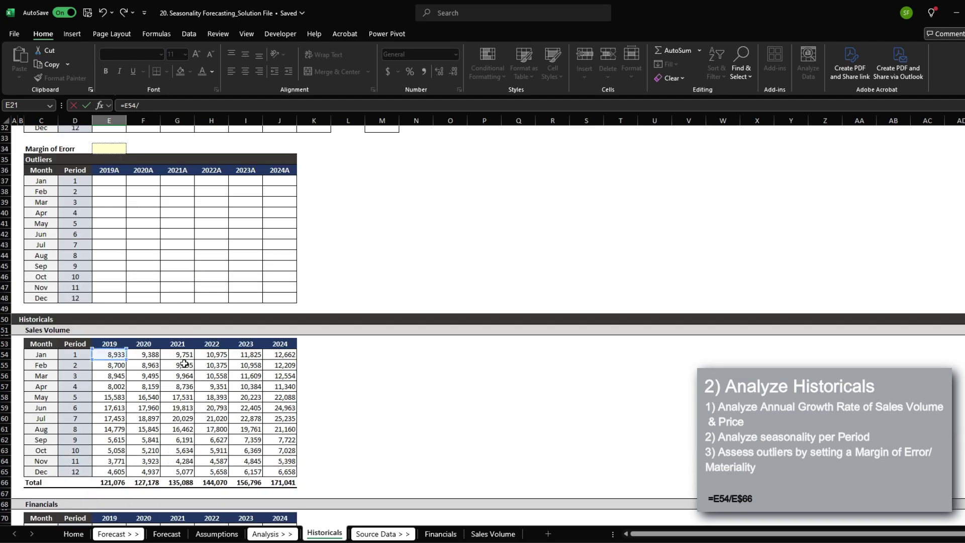
left_click(115, 483)
key("F4")
key("F4")
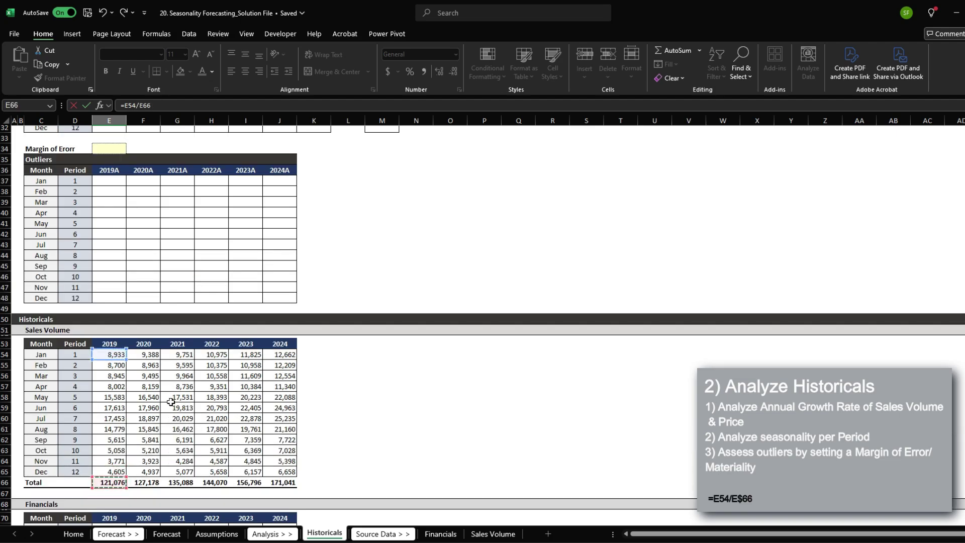
key("ctrl+Return")
Fill the seasonality formula across E21:J32 and select the 2019A shares.
key("ctrl+c")
key("shift+Down")
key("shift+Down")
key("shift+Down")
key("shift+Down")
key("shift+Down")
key("shift+Down")
key("shift+Down")
key("shift+Down")
key("shift+Down")
key("shift+Down")
key("shift+Down")
key("shift+Right")
key("shift+Right")
key("shift+Right")
key("shift+Right")
key("shift+Right")
key("ctrl+v")
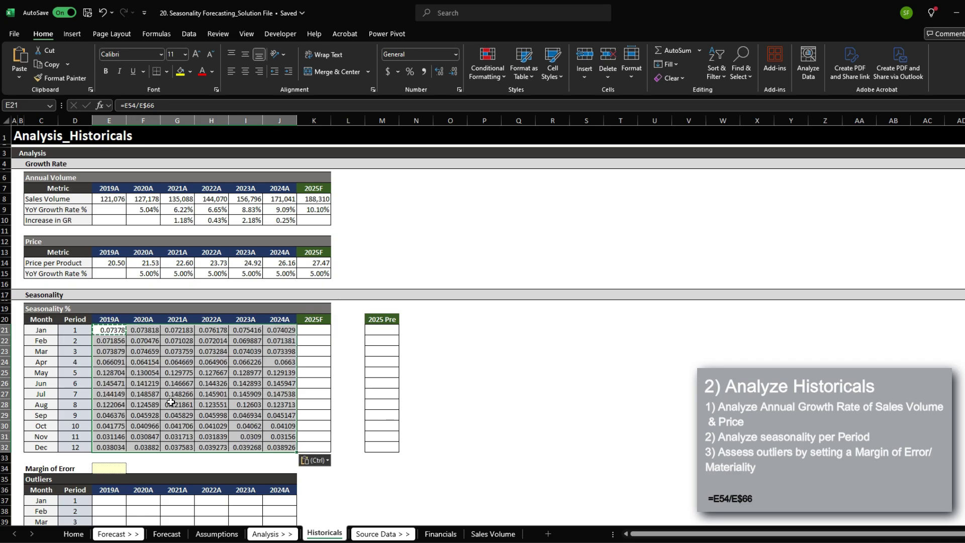
left_click_drag(118, 298, 120, 416)
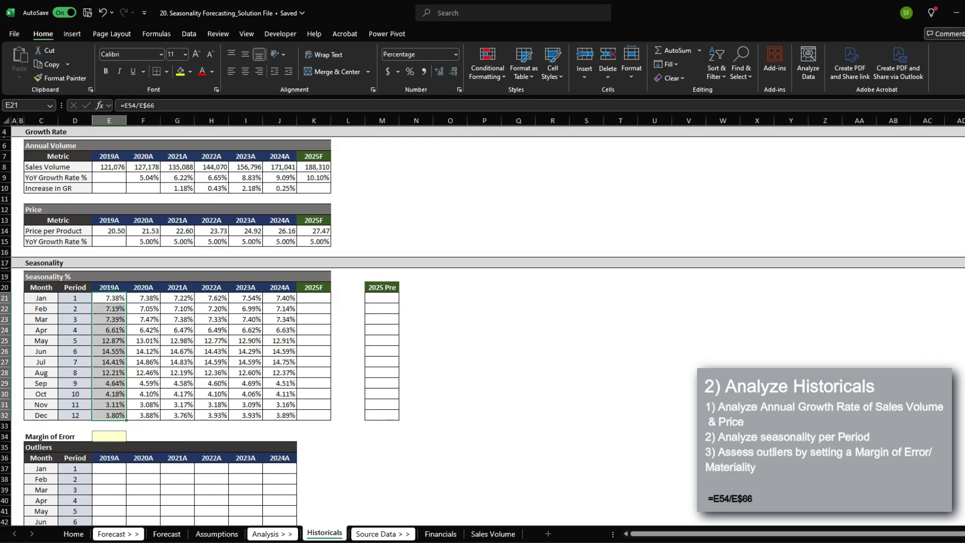
Change E66 to =SUM(E54:E65) and fill it right through J66.
scroll(381, 418, "down", 12)
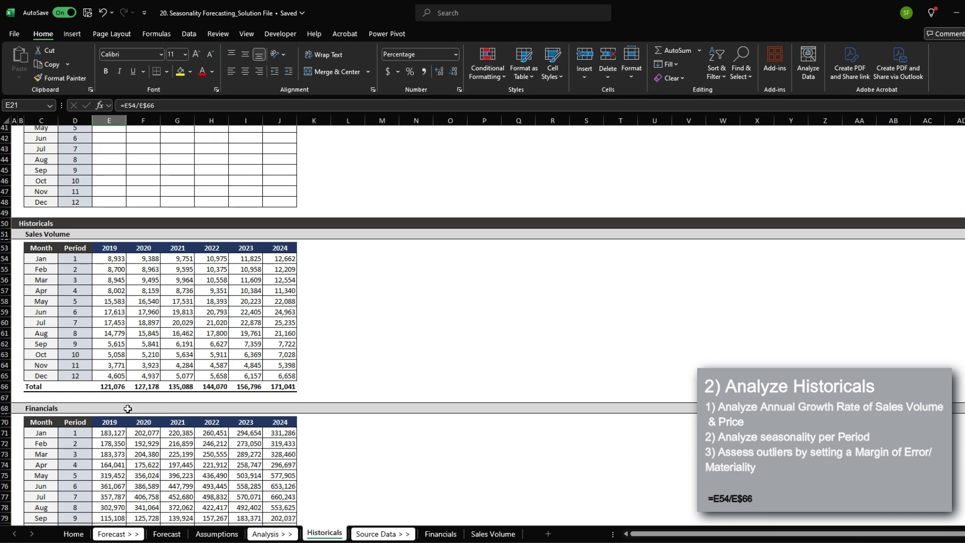
double_click(114, 386)
left_click_drag(109, 248, 322, 249)
double_click(118, 387)
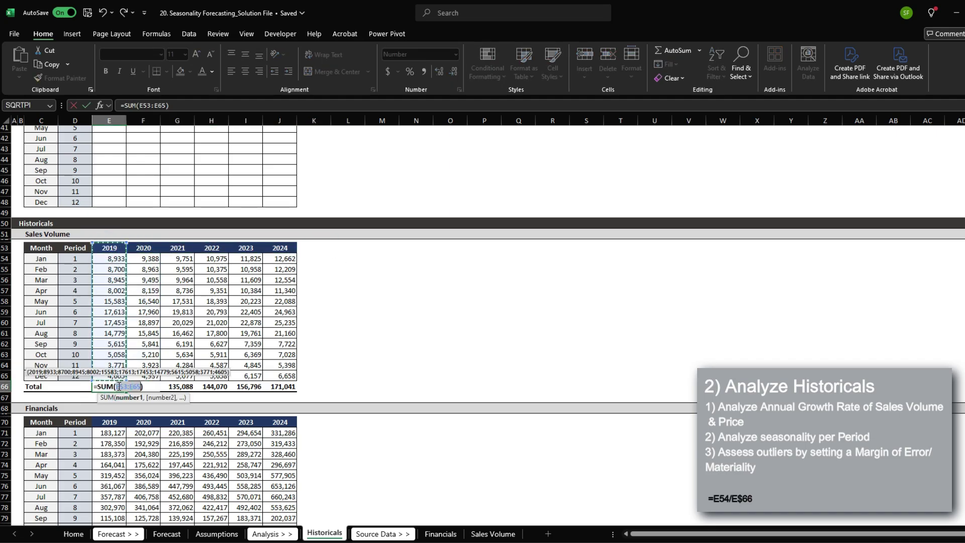
left_click(127, 387)
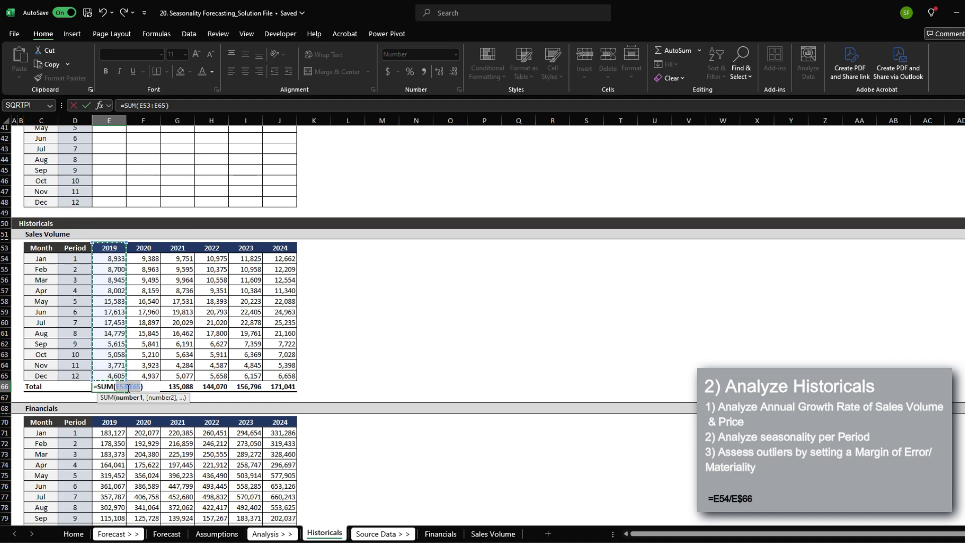
key("BackSpace")
type("4")
key("Return")
key("Up")
key("ctrl+shift+Right")
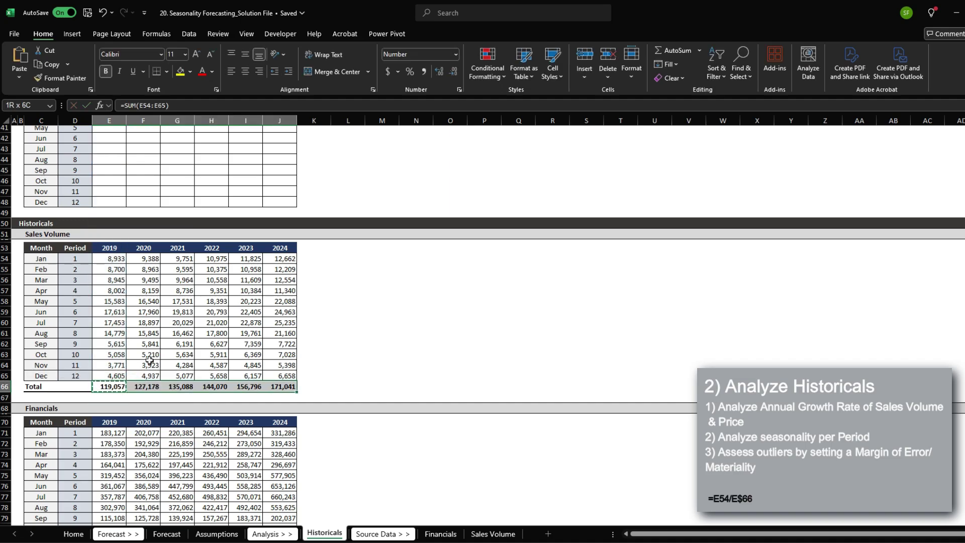
key("ctrl+r")
key("Left")
key("Right")
Insert a blank row 33 below December in the Seasonality % table.
scroll(150, 360, "up", 10)
left_click_drag(113, 234, 114, 351)
left_click(15, 363)
key("alt+h")
key("i")
key("r")
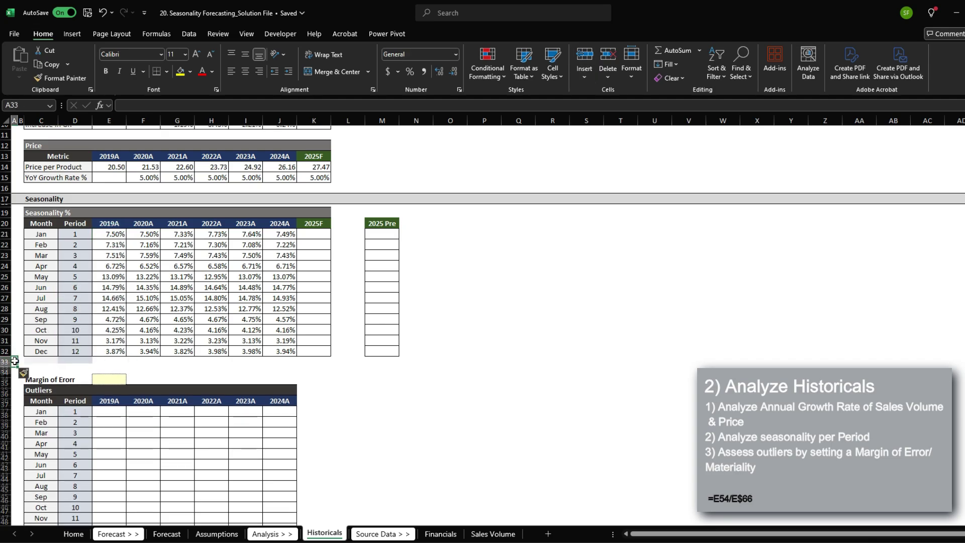
key("Right")
Paste the Sales Volume Total row into row 33, showing 100% for each year.
scroll(95, 389, "down", 9)
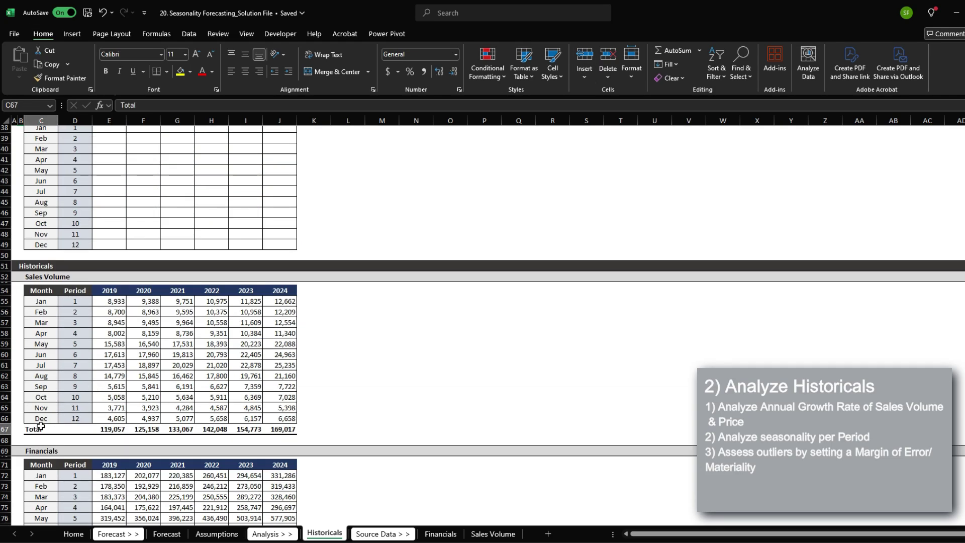
key("shift+space")
key("ctrl+c")
scroll(60, 362, "up", 8)
left_click(39, 329)
key("Left")
key("Left")
key("ctrl+v")
key("Right")
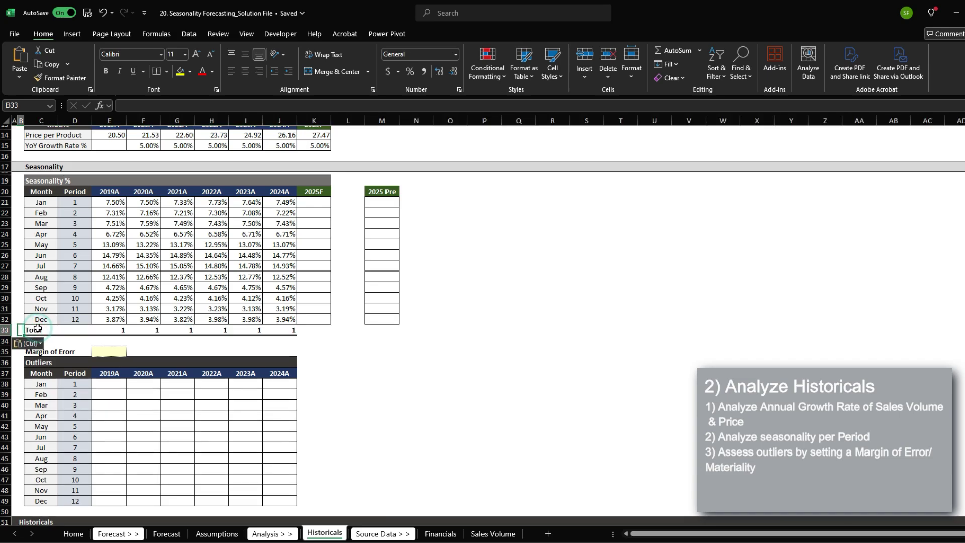
key("Right")
key("Right")
key("Right")
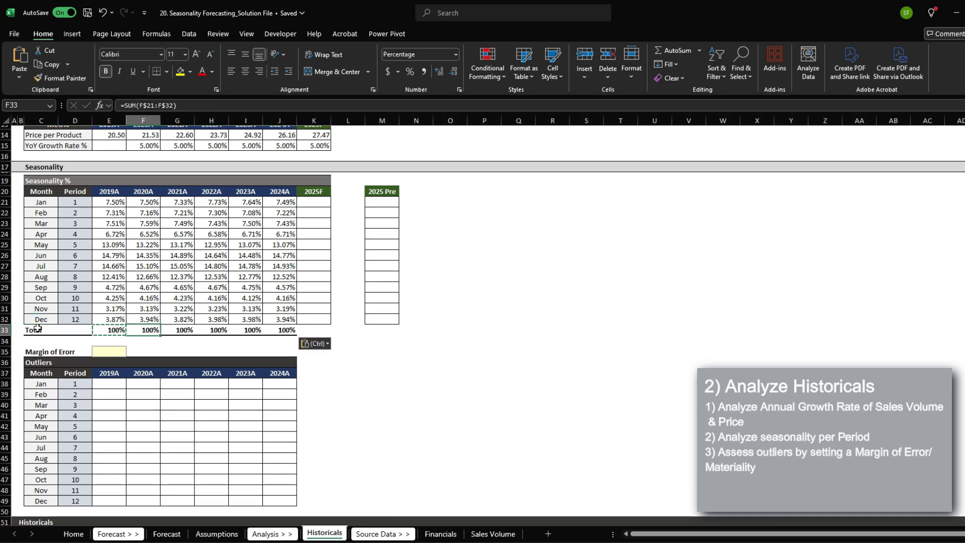
key("Right")
key("Right")
key("Right")
key("Right")
key("Right")
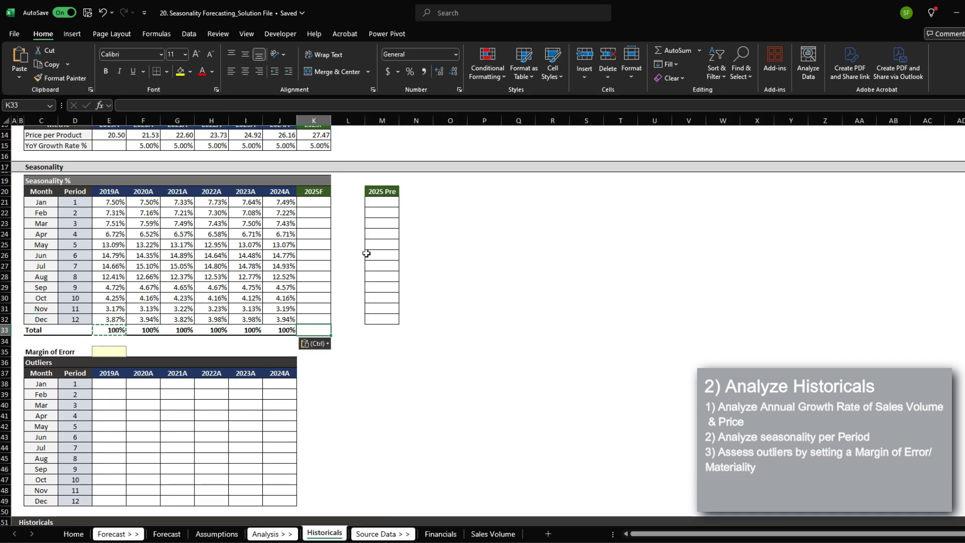
Fill M21:M32 with =AVERAGE($E21:$J21) to average each month's 2019A–2024A shares.
scroll(367, 253, "up", 2)
left_click_drag(107, 266, 279, 383)
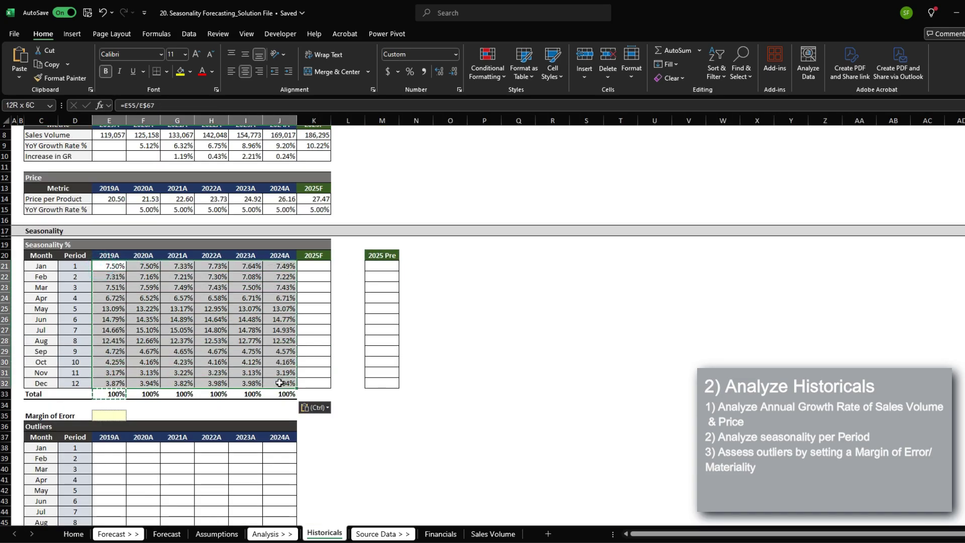
left_click_drag(382, 256, 387, 383)
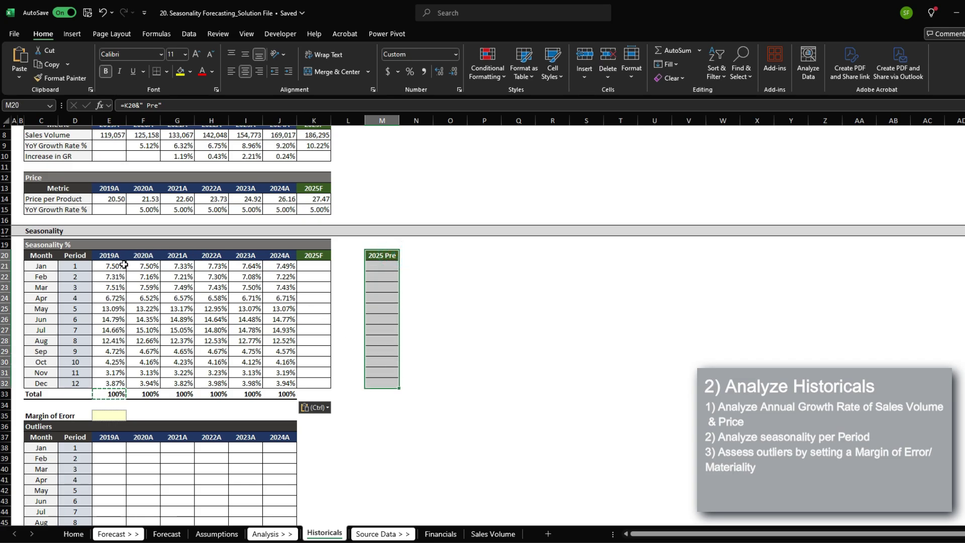
left_click_drag(124, 265, 279, 266)
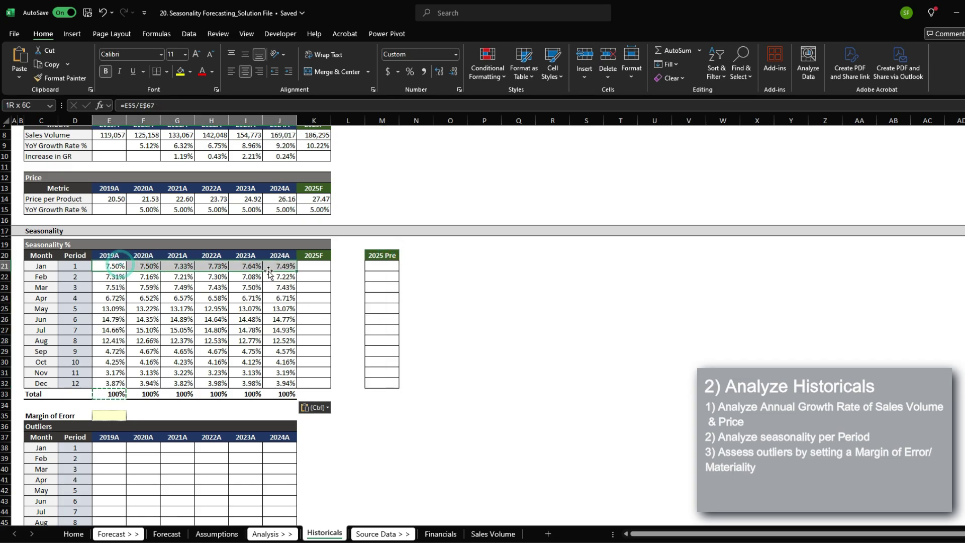
left_click(384, 268)
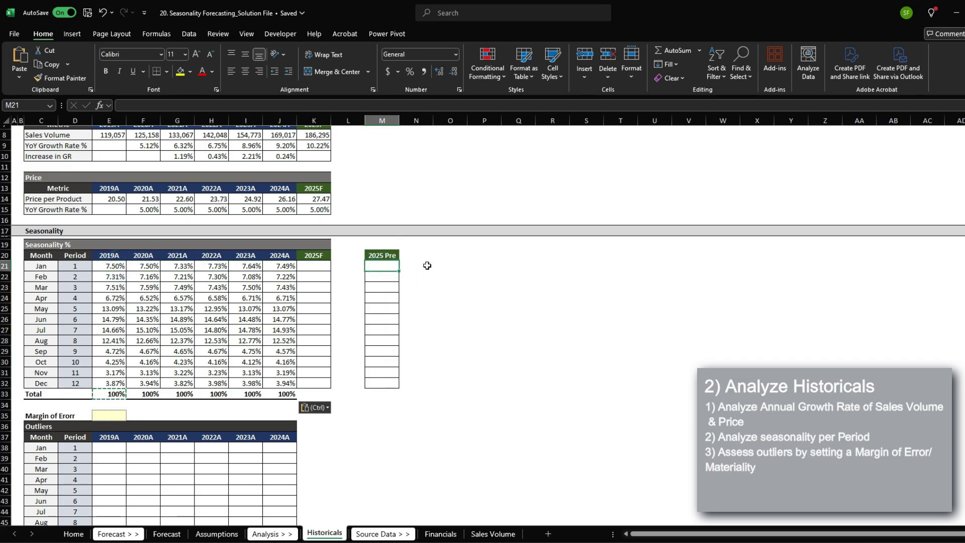
type("=aver")
key("Tab")
key("Left")
key("Left")
key("Left")
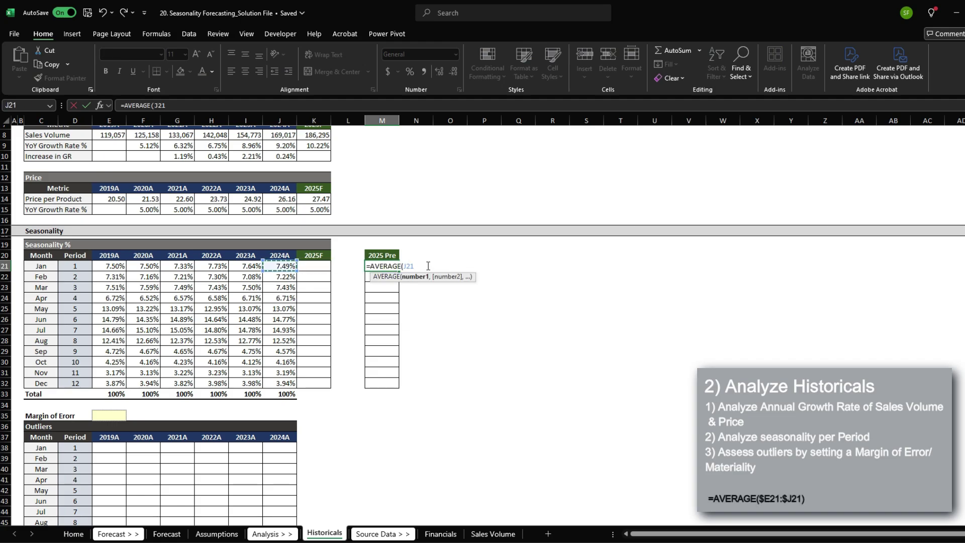
key("shift+Left")
key("shift+Left")
key("shift+Left")
key("shift+Left")
key("shift+Left")
key("F4")
key("F4")
key("F4")
key("ctrl+Return")
key("ctrl+c")
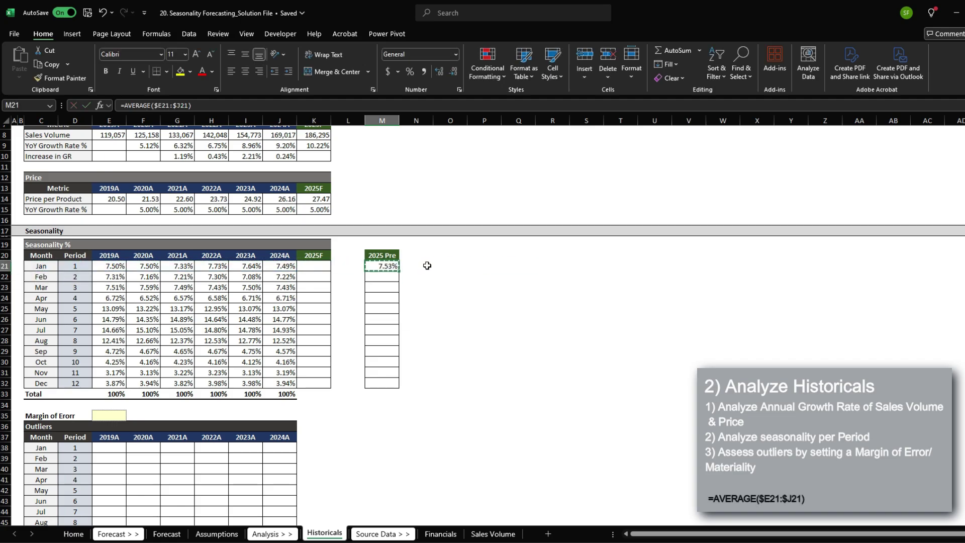
key("shift+Down")
key("shift+Down")
key("shift+Down")
key("shift+Down")
key("shift+Down")
key("shift+Down")
key("shift+Down")
key("shift+Down")
key("shift+Down")
key("shift+Down")
key("shift+Down")
key("ctrl+v")
Move down to E38, the first cell of the Outliers table.
key("Left")
key("Left")
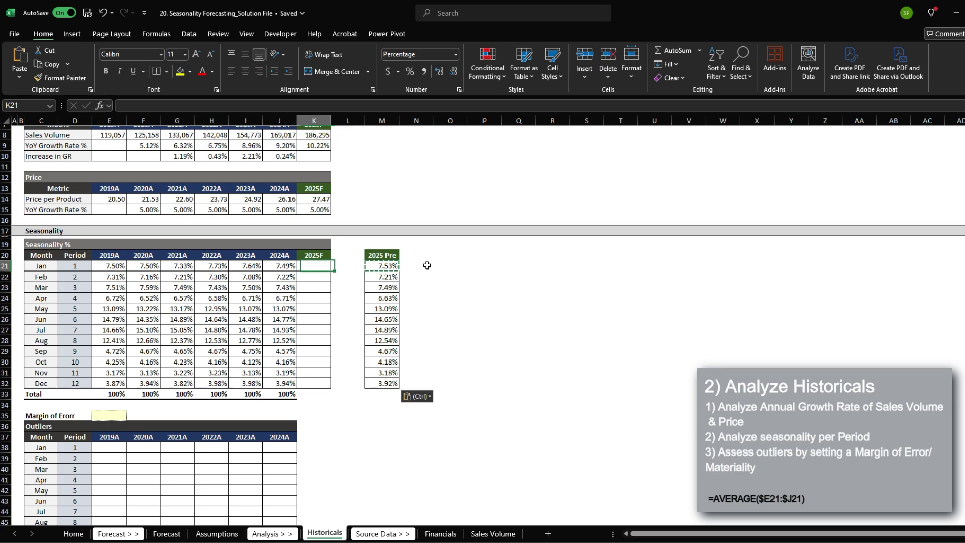
key("Left")
key("Left")
key("Left")
key("ctrl+Down")
key("Down")
key("Left")
key("Left")
key("Down")
key("Down")
key("Down")
key("Down")
key("Left")
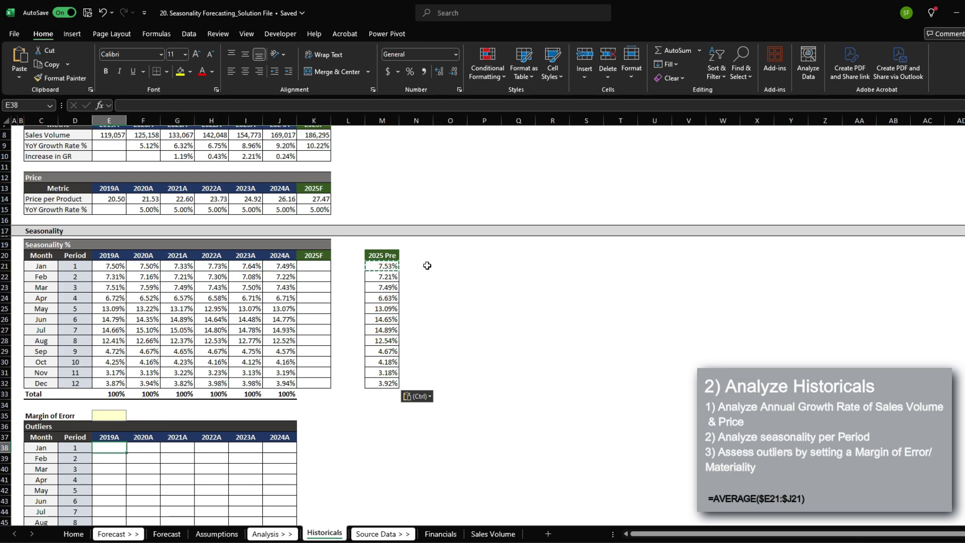
Enter a draft difference formula =E21-$M21 in E38 and fill it across the Outliers grid.
scroll(230, 356, "down", 3)
left_click_drag(115, 349, 285, 463)
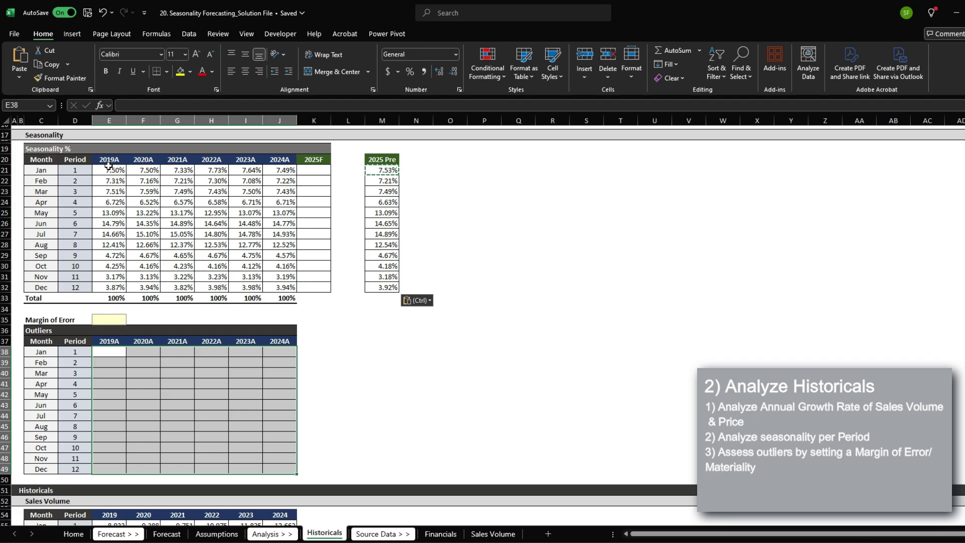
left_click_drag(110, 168, 296, 171)
left_click(377, 170)
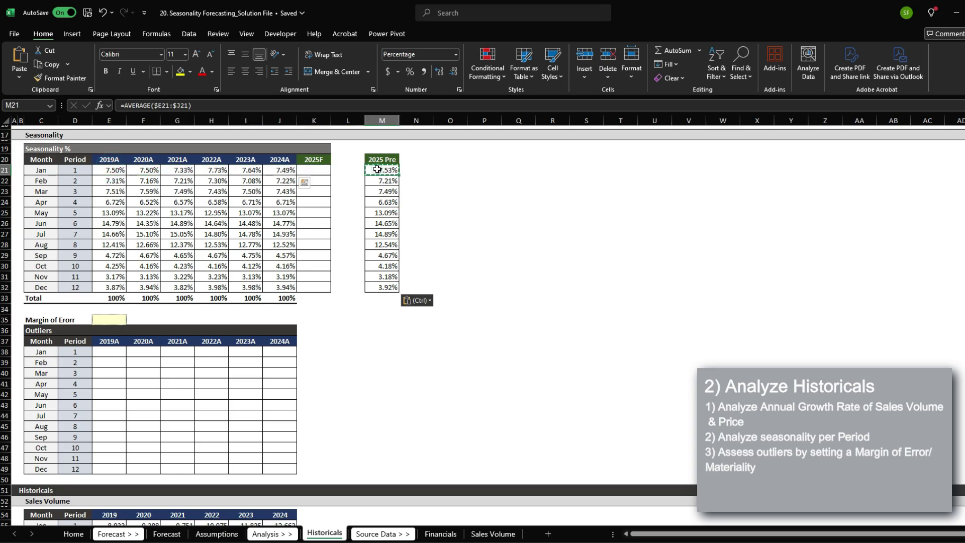
left_click_drag(64, 319, 101, 319)
left_click_drag(108, 352, 289, 469)
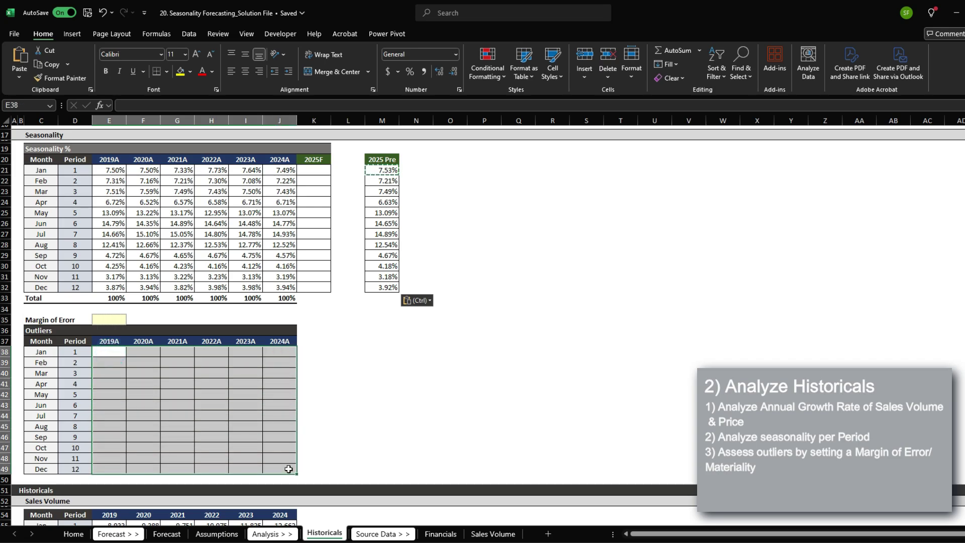
left_click_drag(393, 170, 390, 287)
left_click(111, 351)
type("=")
left_click(116, 169)
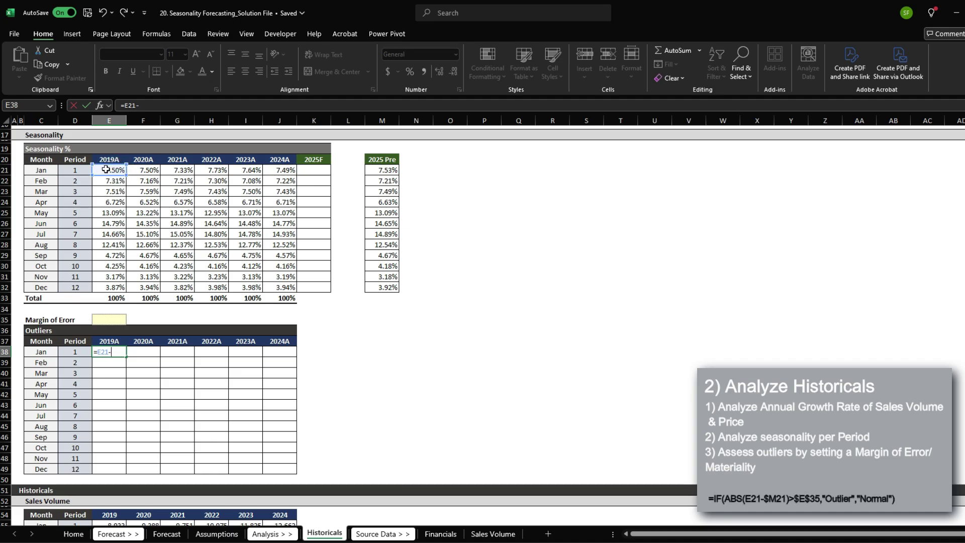
left_click(391, 173)
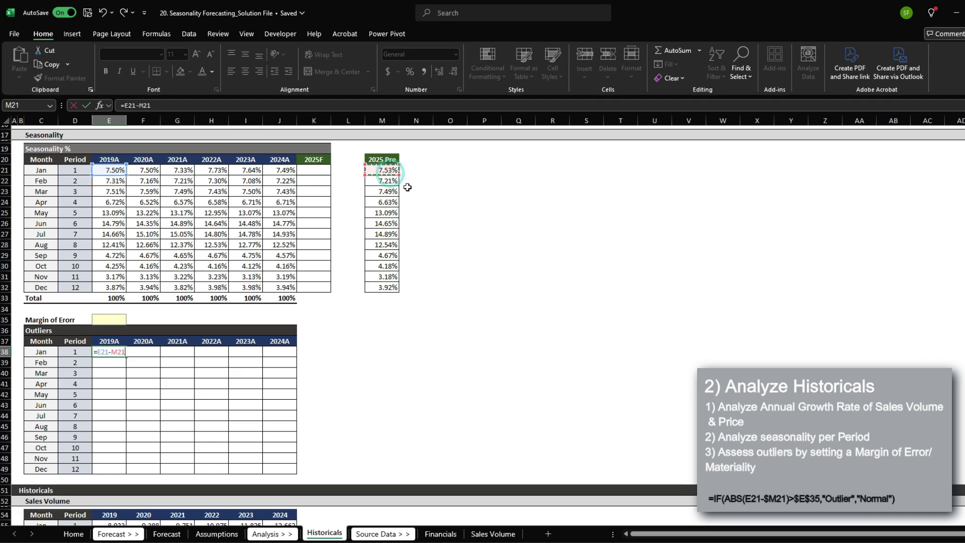
key("ctrl+Return")
left_click_drag(109, 350, 289, 466)
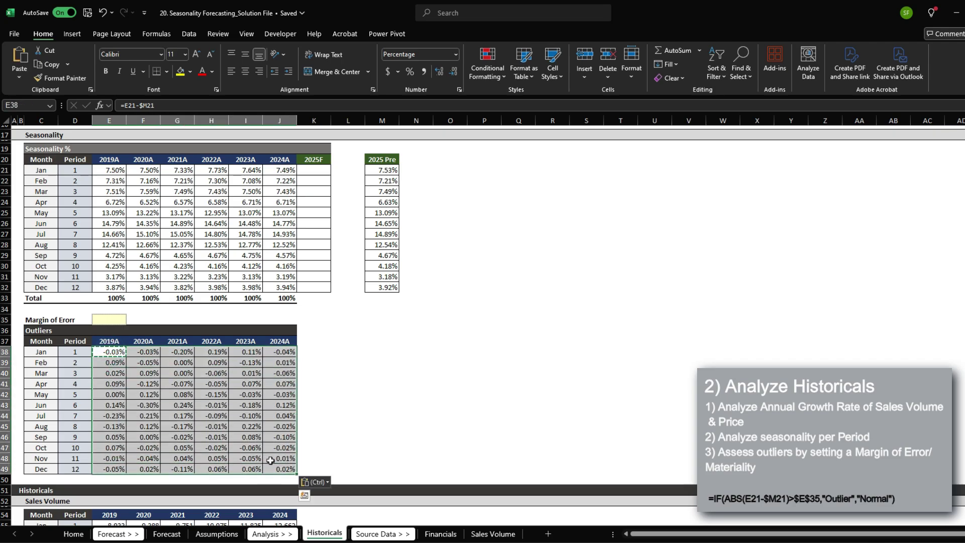
Set the margin of error to 0.50% and make E38 =IF(ABS(E21-$M21)>$E$35,"Outlier","Normal").
left_click(113, 324)
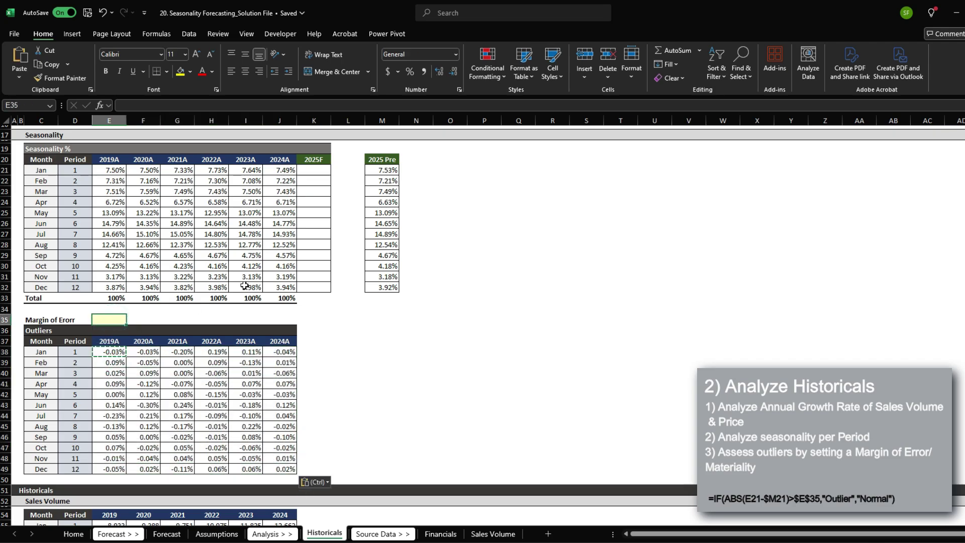
type("0.5")
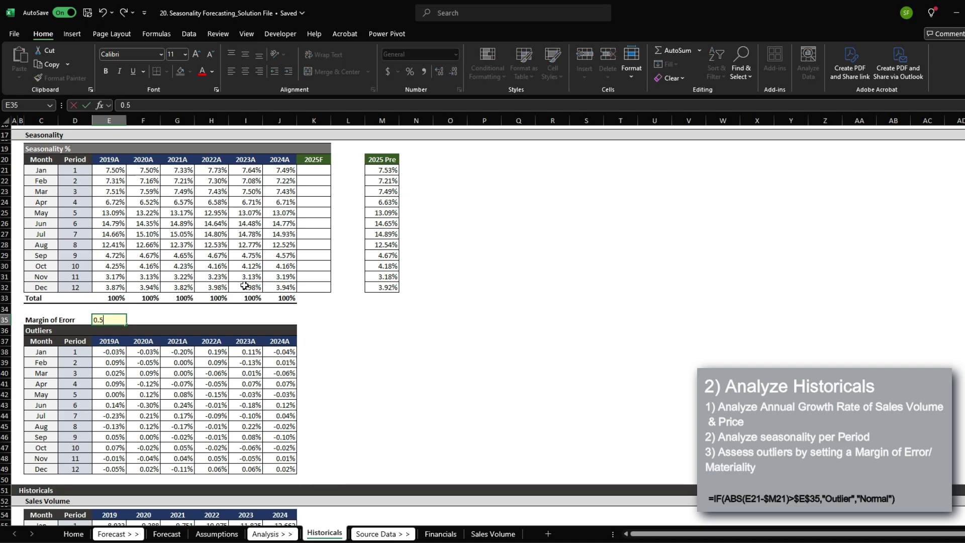
key("Return")
key("Down")
key("Down")
type("=E21-$M21")
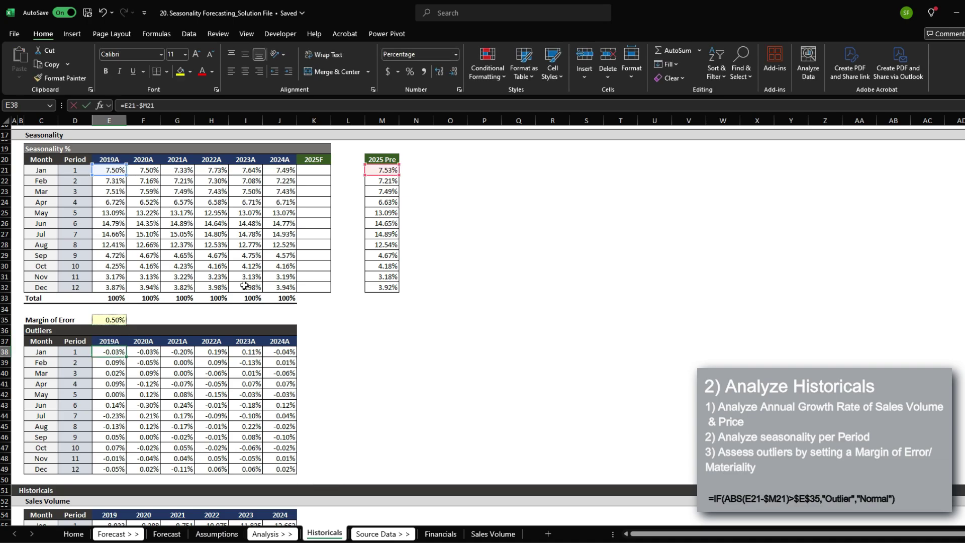
type("IF(")
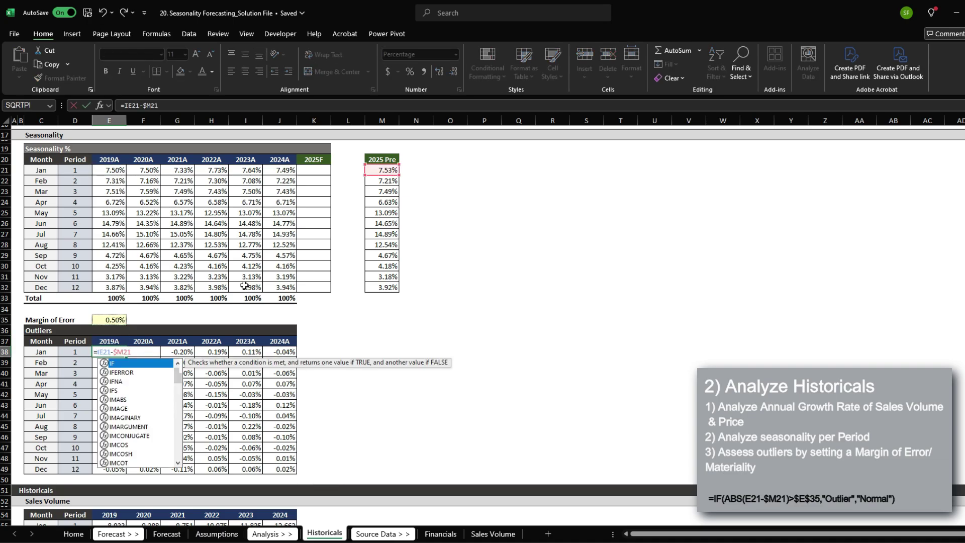
key("alt+Return")
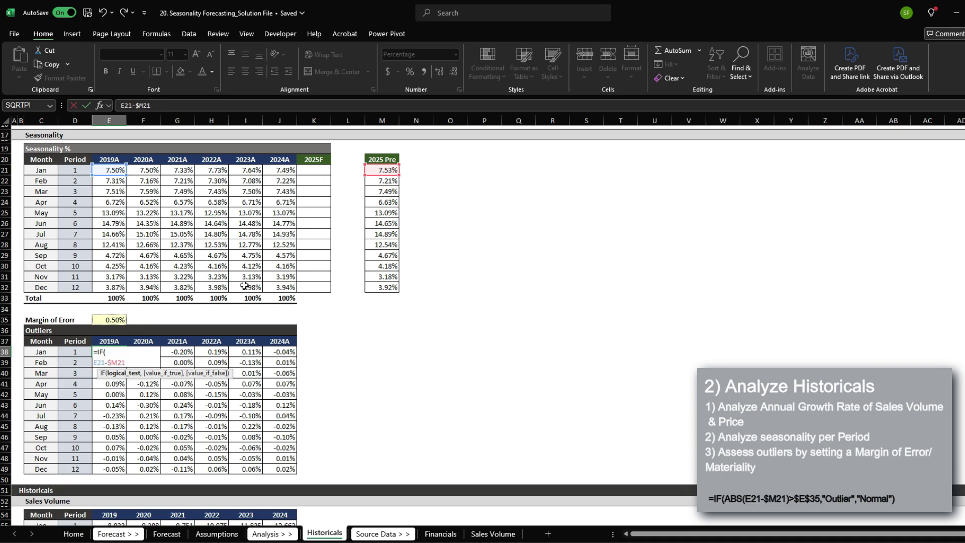
type("ABS")
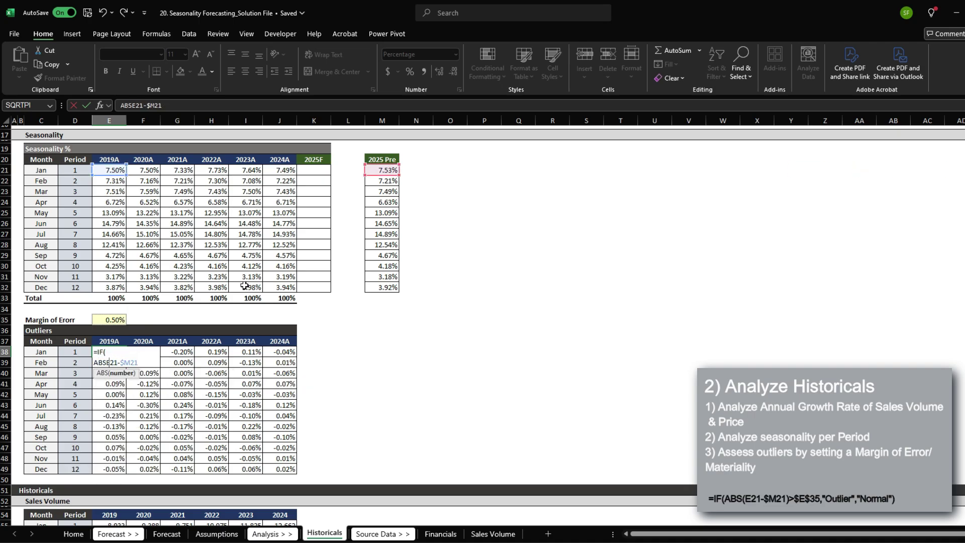
type(")")
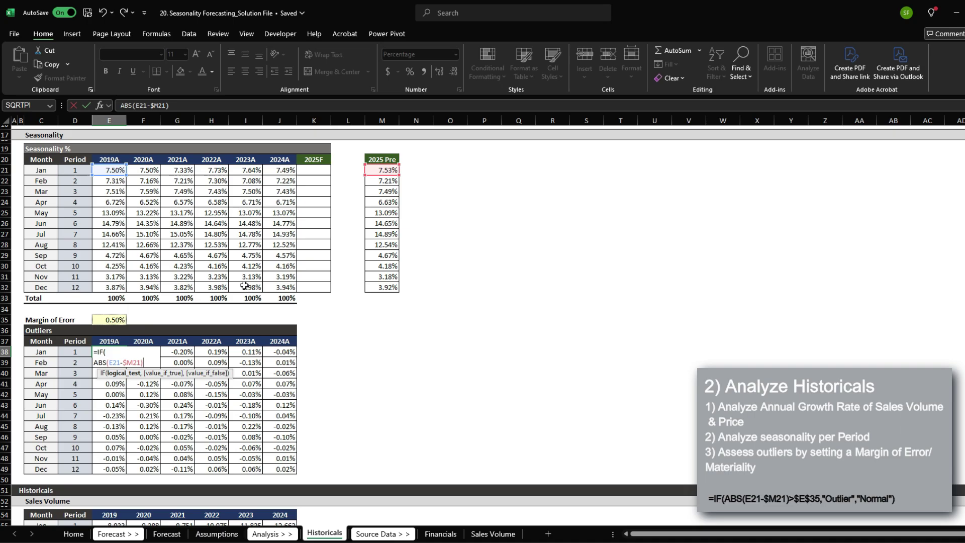
type(">")
left_click(119, 319)
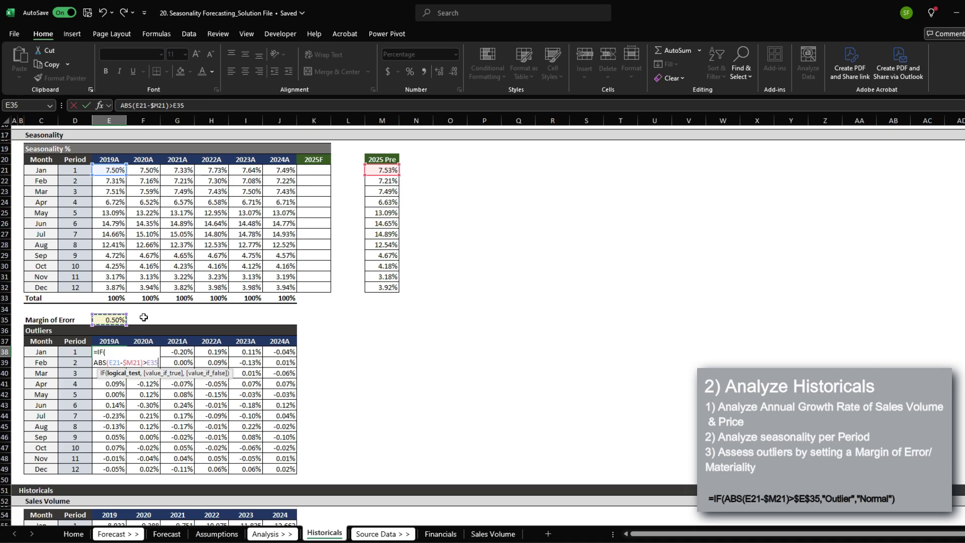
key("F4")
type(",")
key("alt+Return")
type("\"Outli")
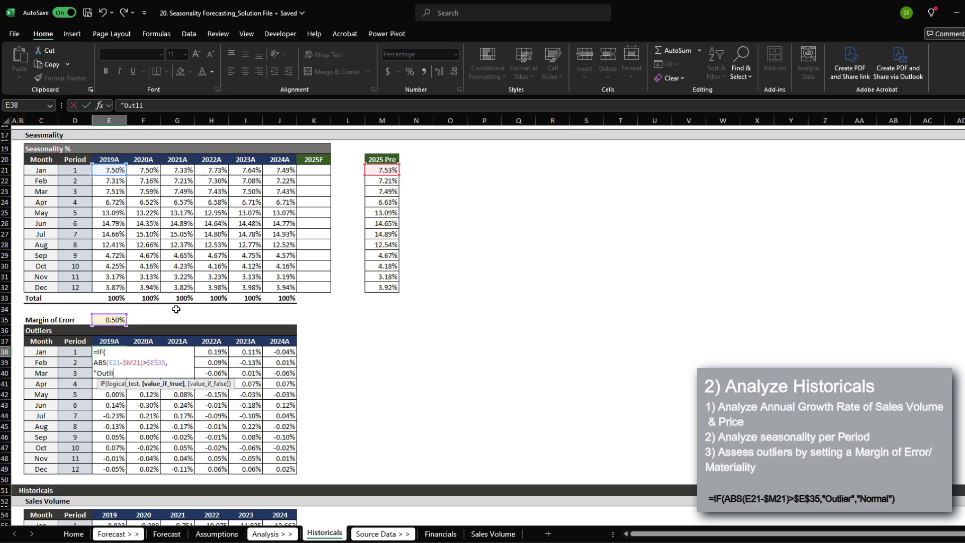
type("er\",\"Normal\")")
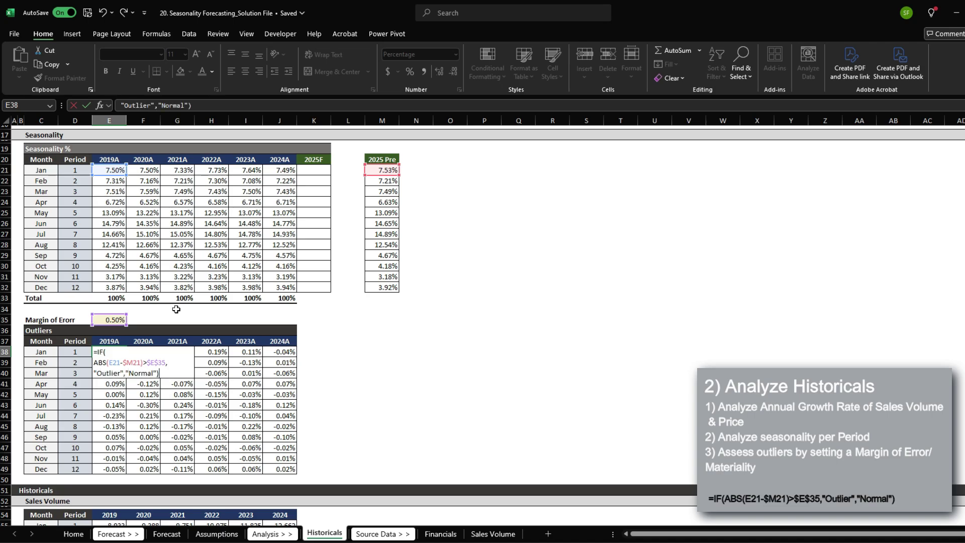
key("Return")
Copy the E38 outlier test across E38:J49 and centre the Outlier/Normal labels.
key("Up")
key("ctrl+c")
key("ctrl+shift+Right")
key("ctrl+shift+Down")
key("ctrl+v")
key("Left")
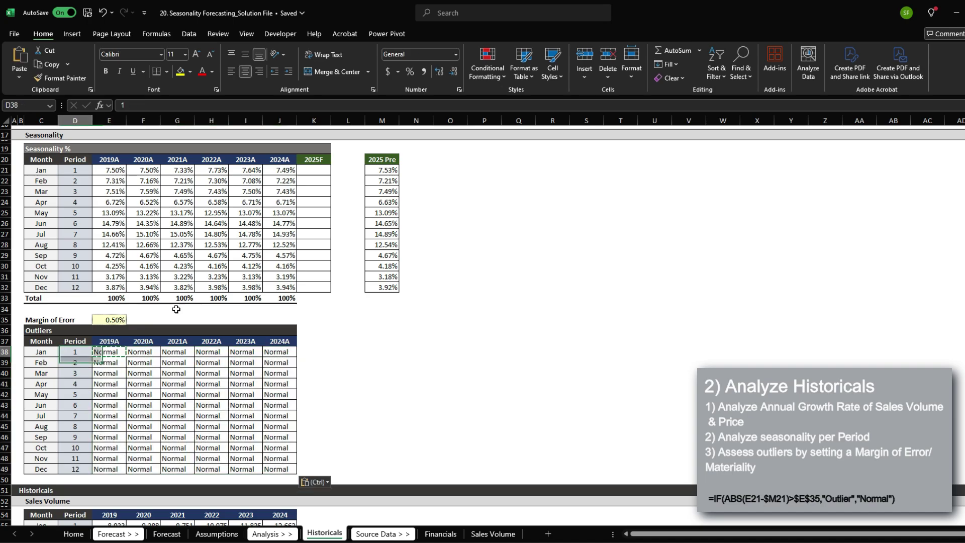
key("Right")
key("ctrl+shift+Right")
key("ctrl+shift+Down")
key("alt+h")
key("a")
key("c")
Tighten the margin of error in E35 to 0.10% and review the resulting flags.
key("Left")
key("Right")
key("Up")
key("Up")
key("Up")
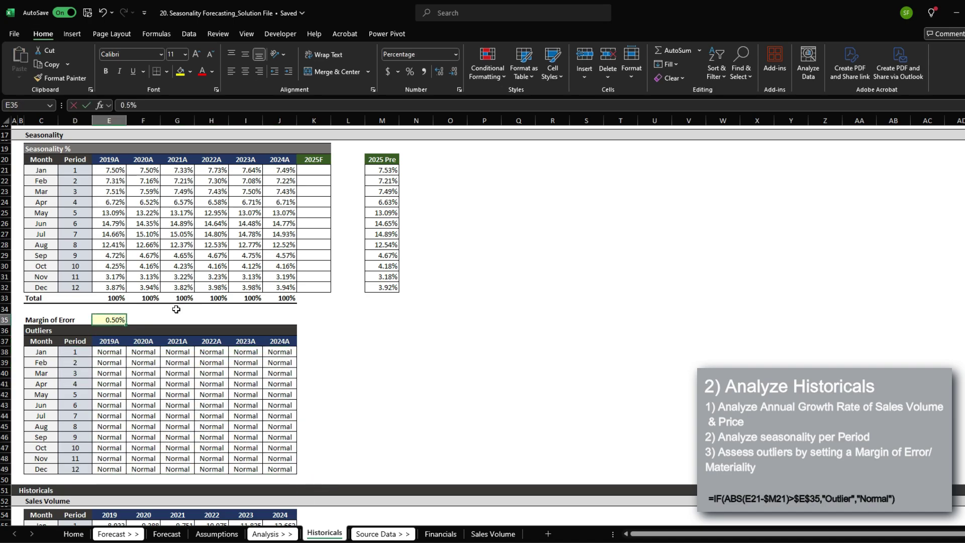
type("0.1")
key("ctrl+Return")
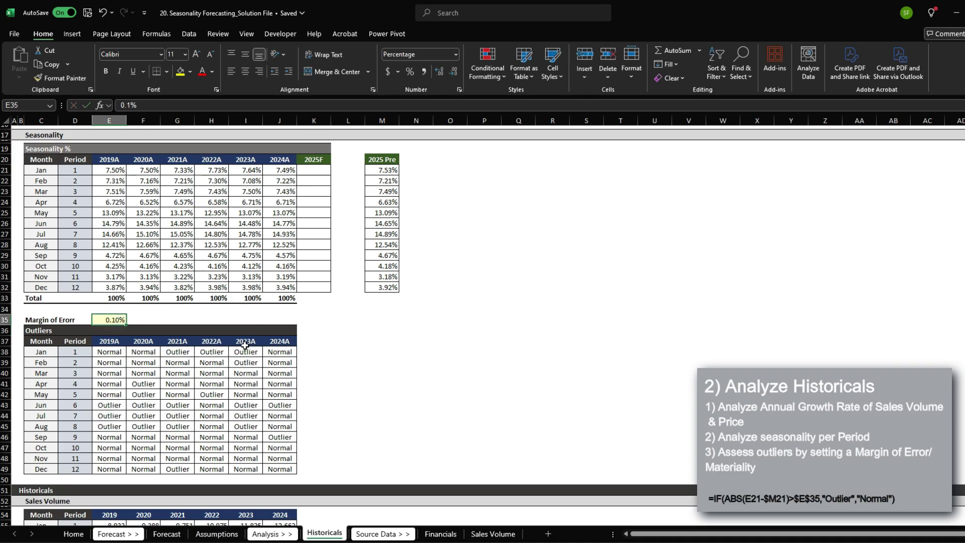
left_click_drag(111, 350, 283, 466)
left_click(179, 426)
Enter =AVERAGEIFS($E21:$J21,$E38:$J38,"Normal") in K21 for January's 2025F share.
left_click(312, 169)
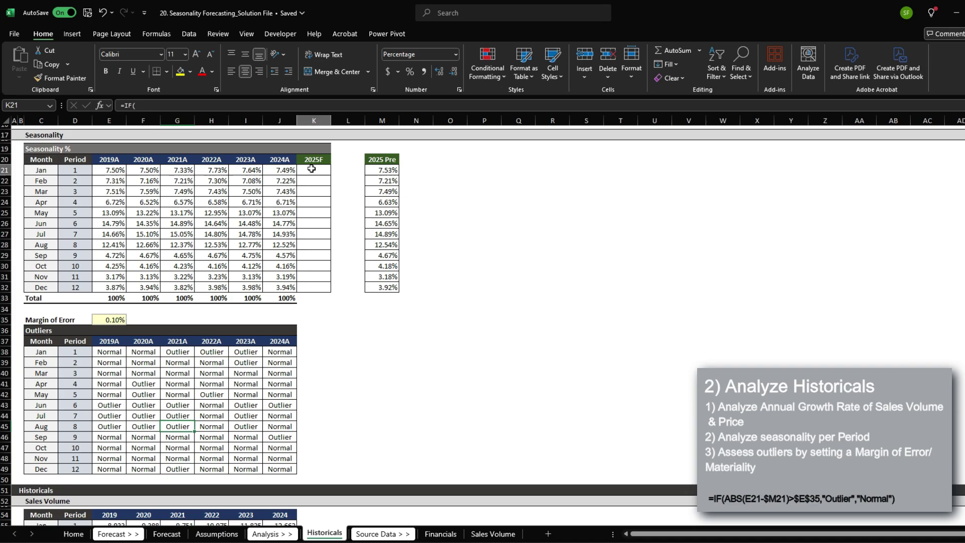
left_click_drag(312, 169, 316, 285)
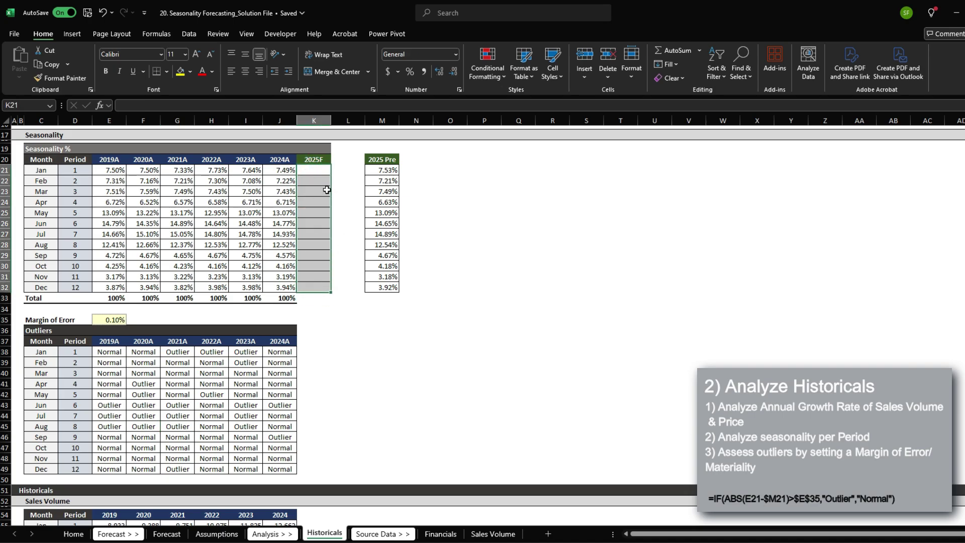
left_click(325, 171)
type("=")
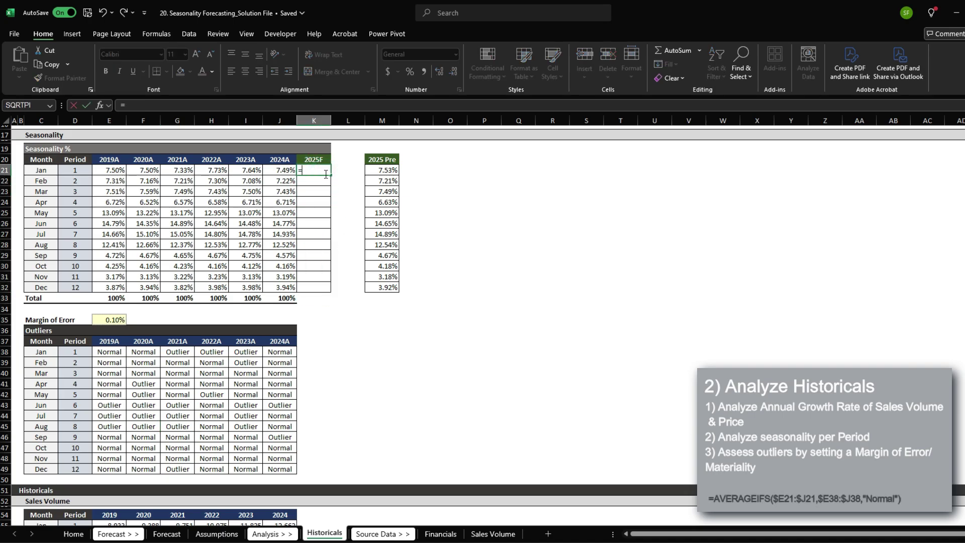
type("AVERAGEIFS(")
key("Left")
key("Left")
key("Left")
key("Left")
key("Left")
key("Left")
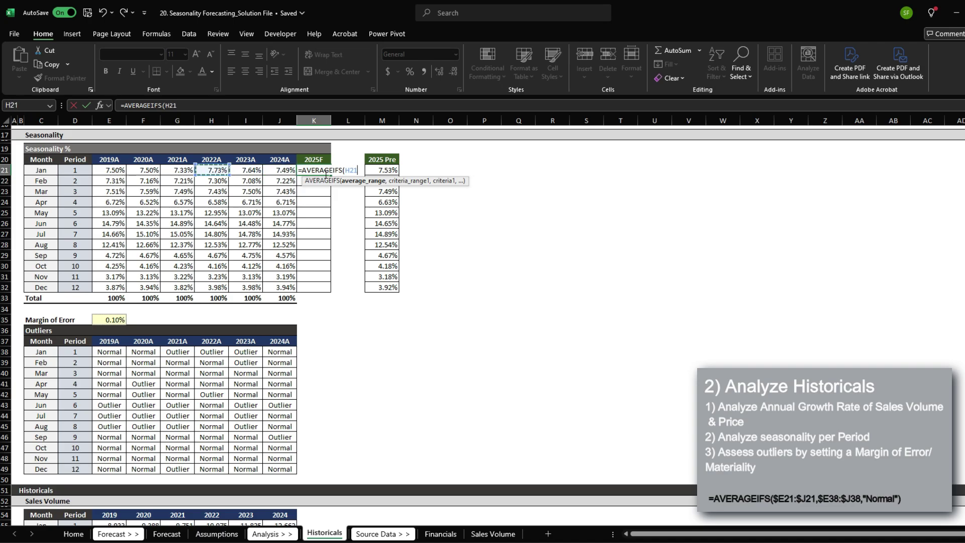
key("shift+Right")
key("shift+Right")
key("shift+Right")
key("shift+Right")
key("F4")
key("F4")
key("F4")
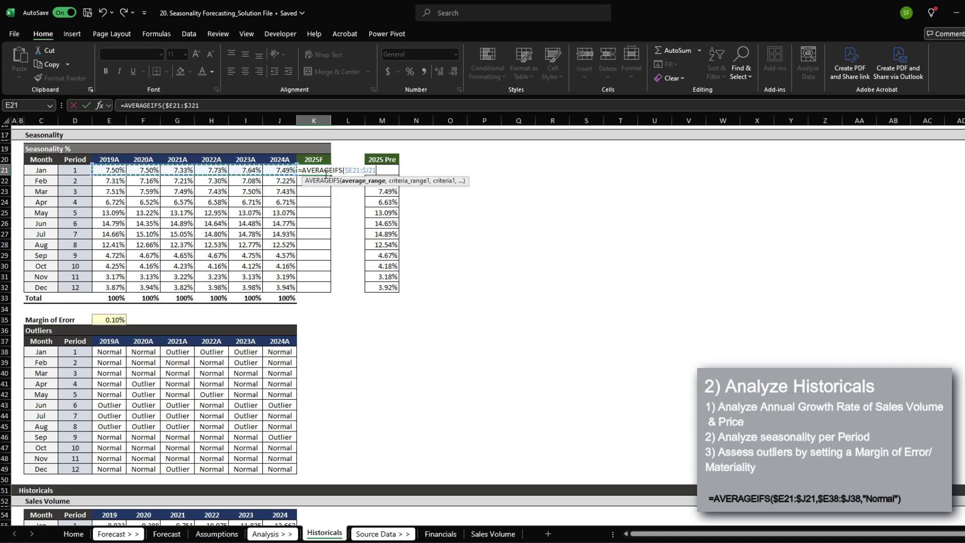
type(",")
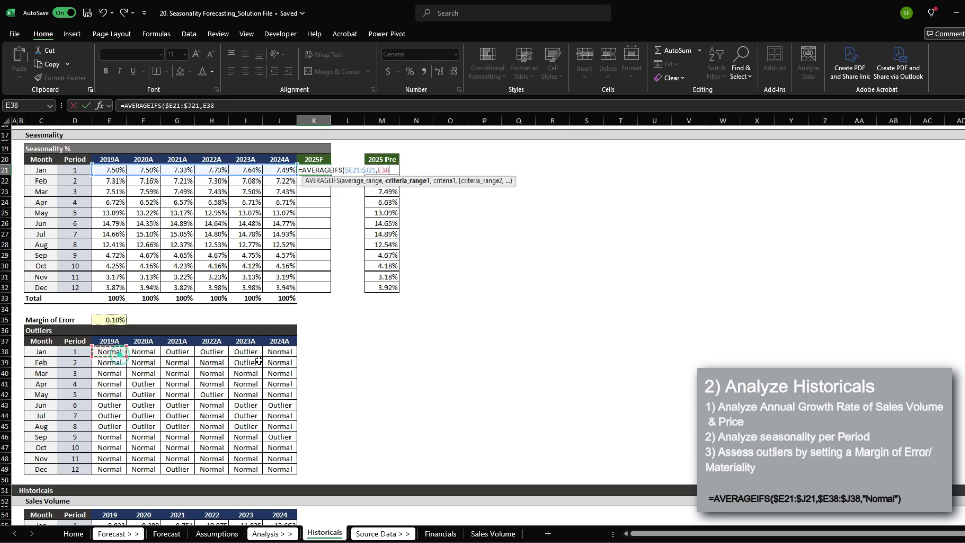
left_click_drag(122, 352, 281, 352)
key("F4")
key("F4")
key("F4")
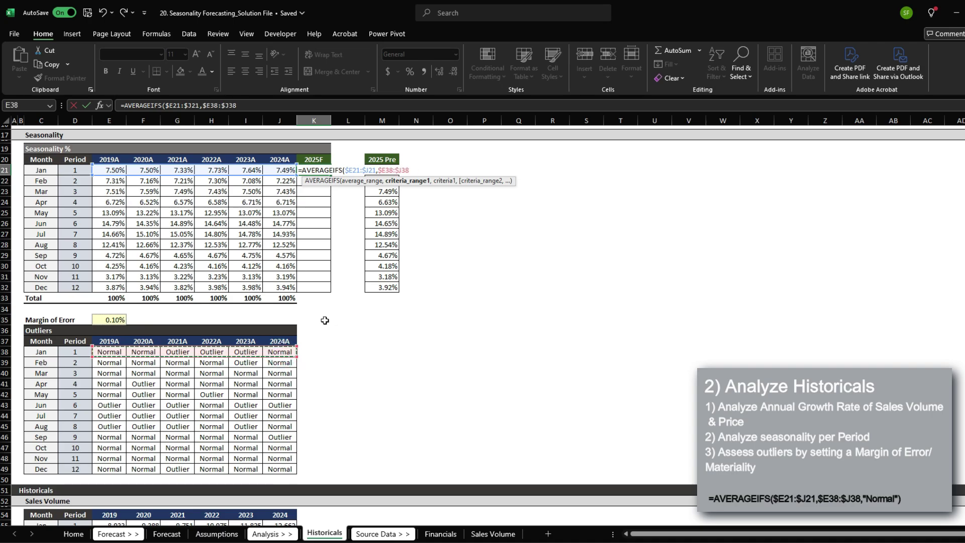
type(",\"")
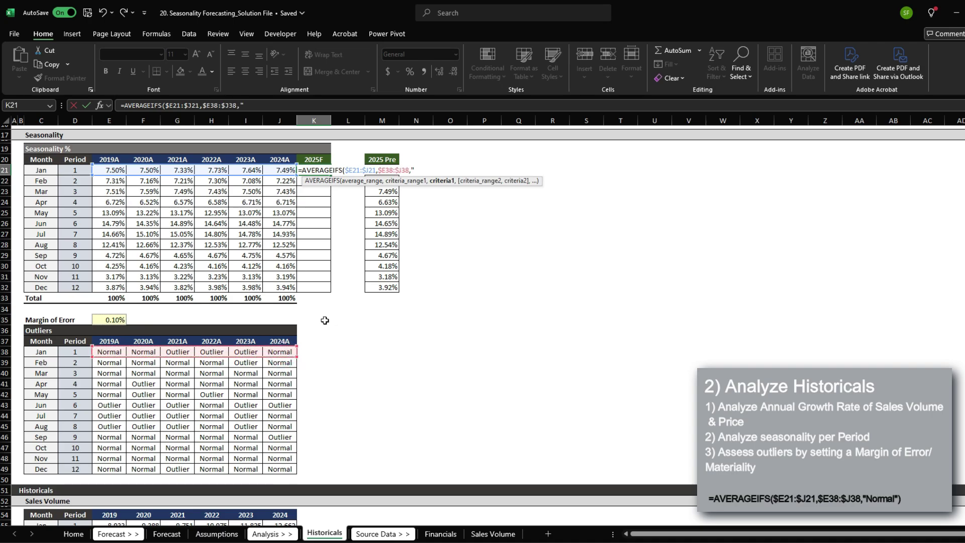
type("Normal\")")
key("Left")
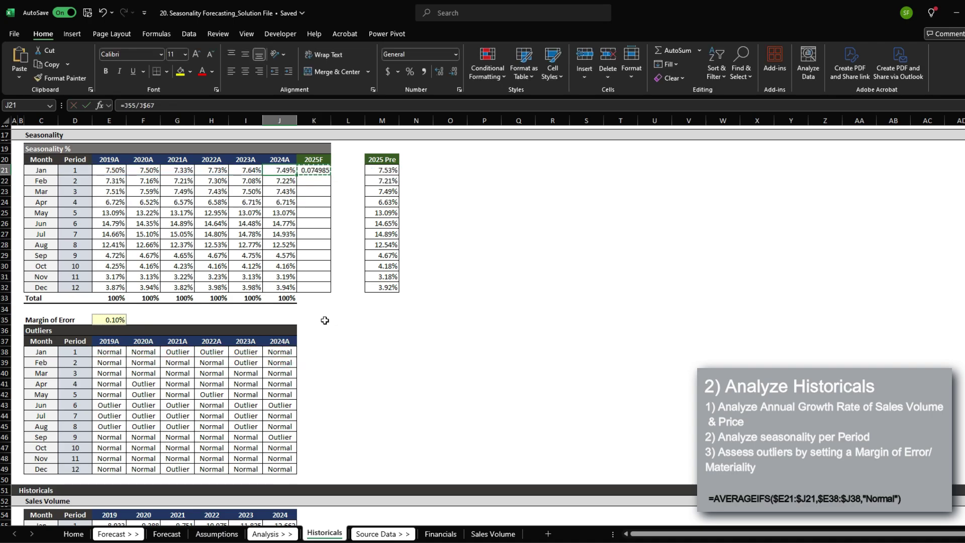
Fill the AVERAGEIFS formula down the 2025F column to K32 with Ctrl+D.
key("ctrl+Down")
key("Right")
key("Up")
key("ctrl+shift+Up")
key("ctrl+d")
Set the margin of error in E35 back to 0.50%.
left_click_drag(112, 315, 143, 316)
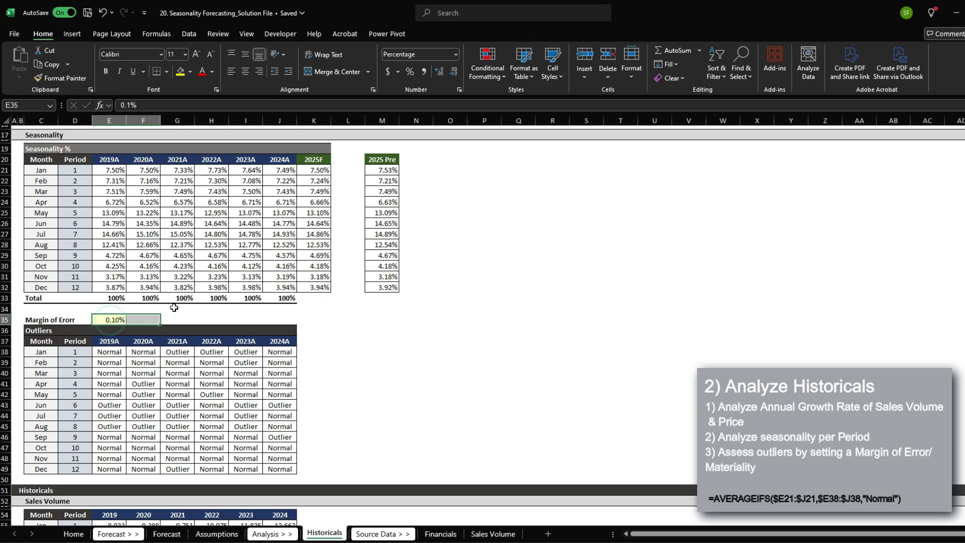
key("Left")
key("Right")
key("F2")
key("Left")
key("BackSpace")
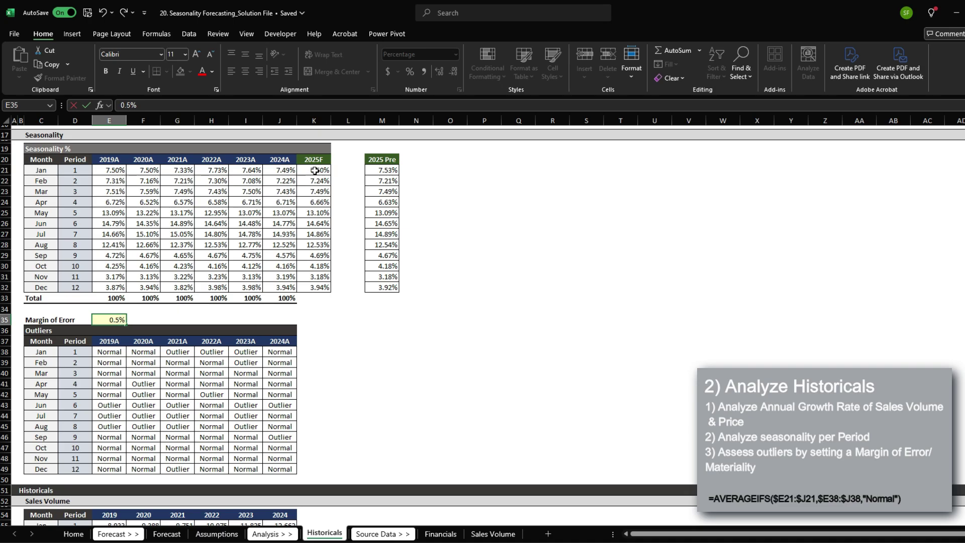
key("ctrl+Return")
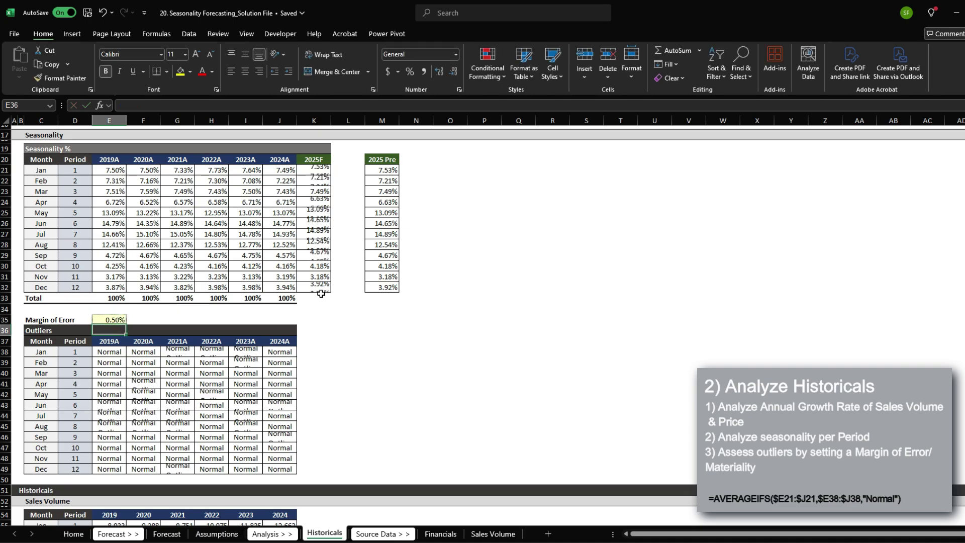
Review the historical shares, 2025F results, margin of error and Outliers flags.
left_click_drag(114, 167, 274, 284)
left_click(320, 168)
left_click_drag(318, 167, 334, 291)
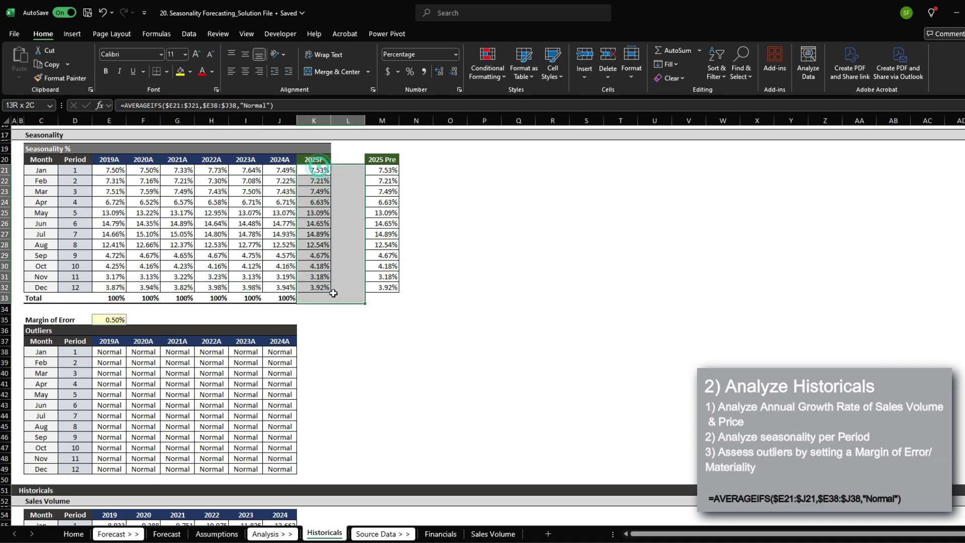
left_click(125, 319)
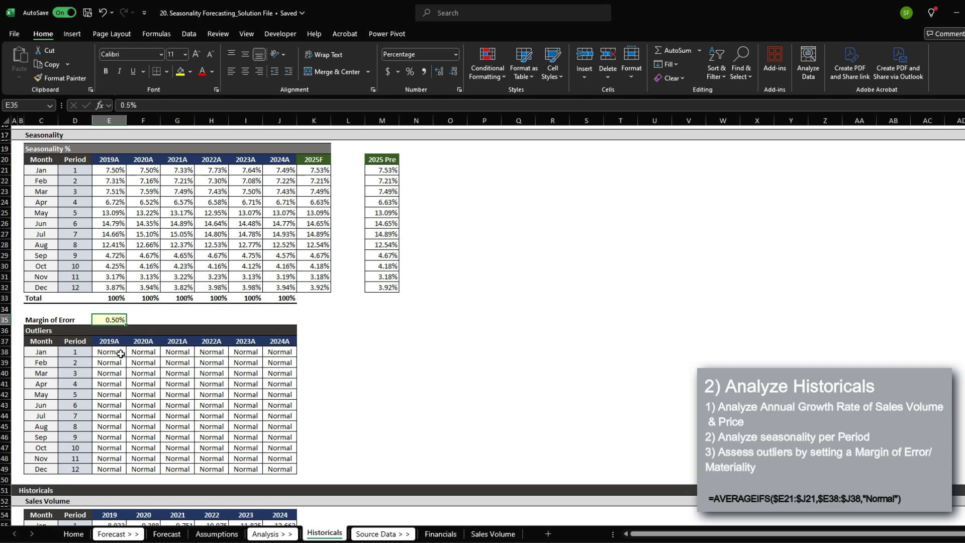
mouse_move(121, 353)
left_mouse_down()
mouse_move(144, 355)
mouse_move(291, 442)
mouse_move(287, 469)
mouse_move(251, 374)
mouse_move(289, 438)
mouse_move(288, 469)
left_mouse_up()
left_click(314, 171, "ctrl")
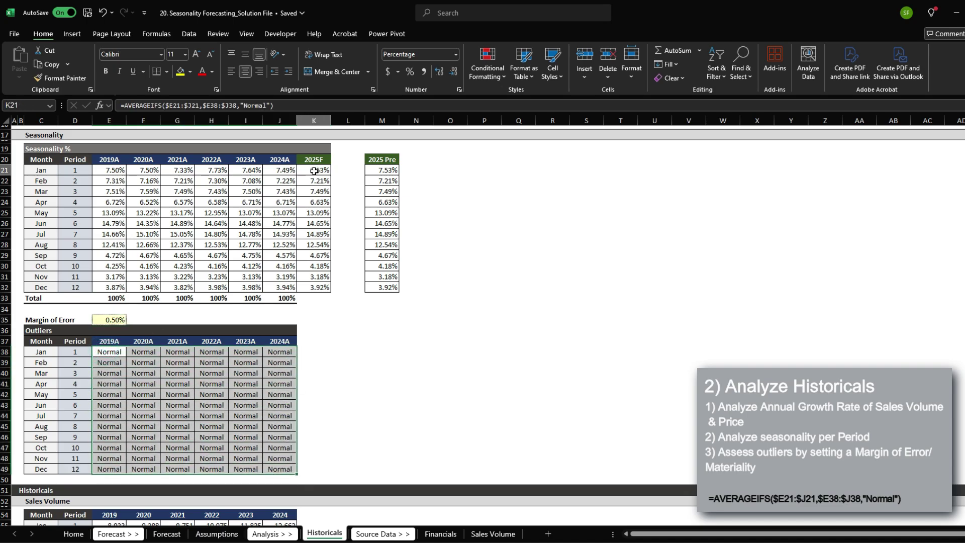
left_click_drag(314, 172, 324, 285)
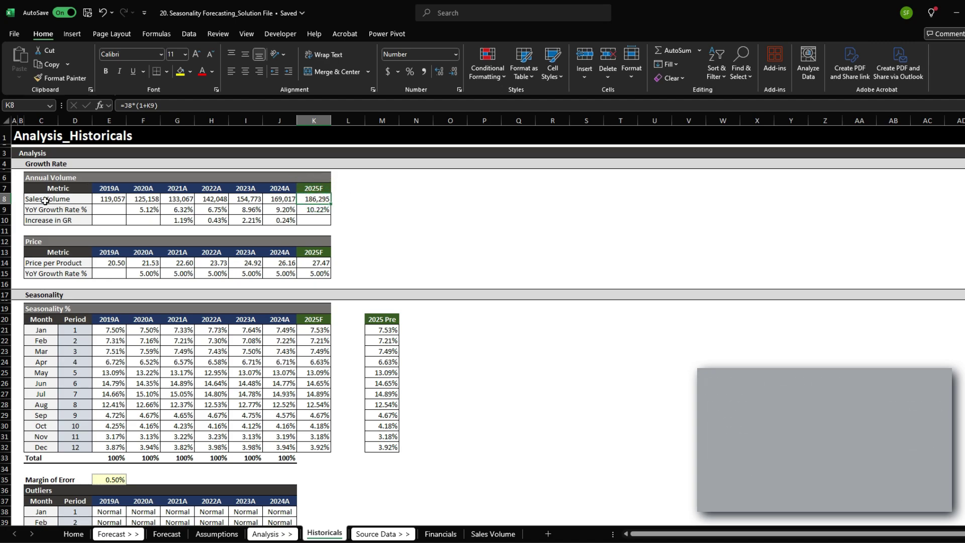
Link the Assumptions Annual Volume to the Historicals 2025F sales volume (186,295).
left_click(313, 262)
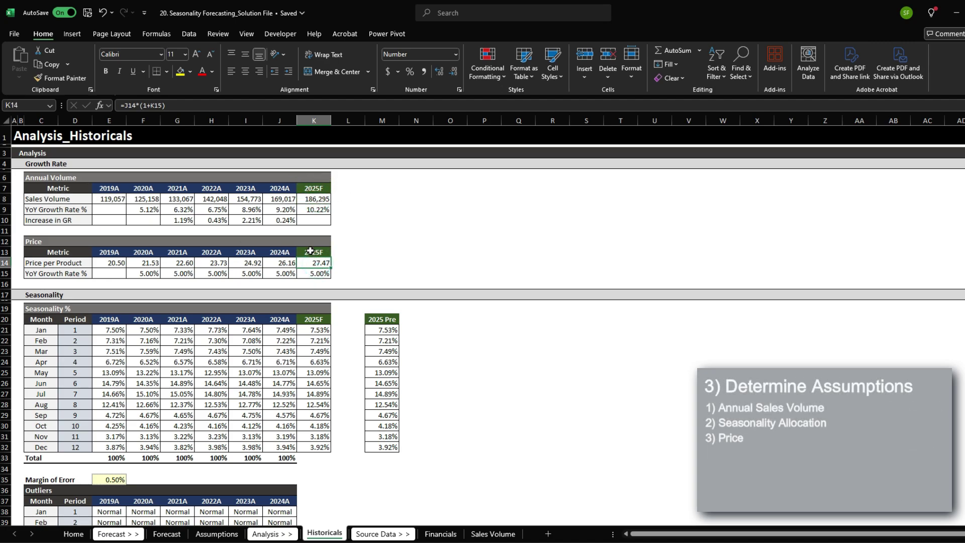
left_click_drag(315, 329, 316, 444)
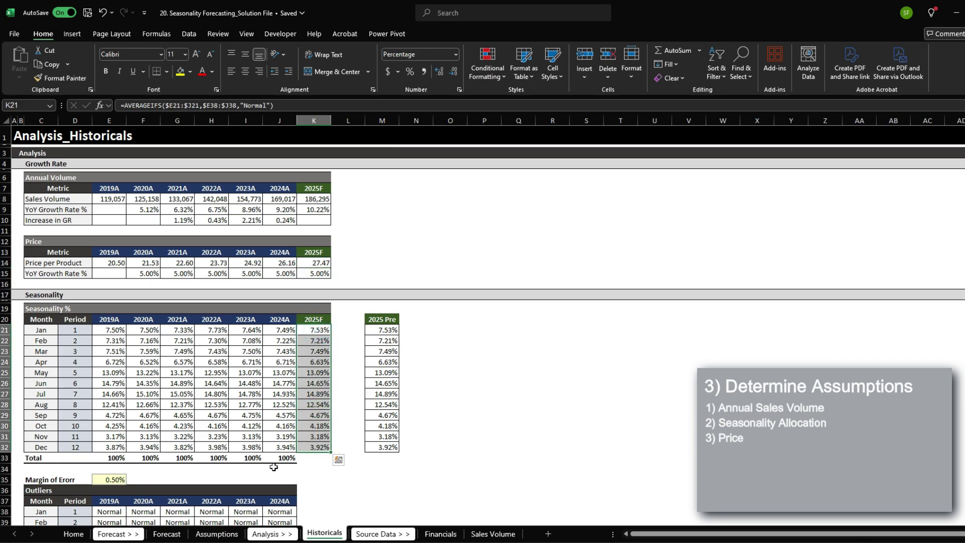
left_click(223, 537)
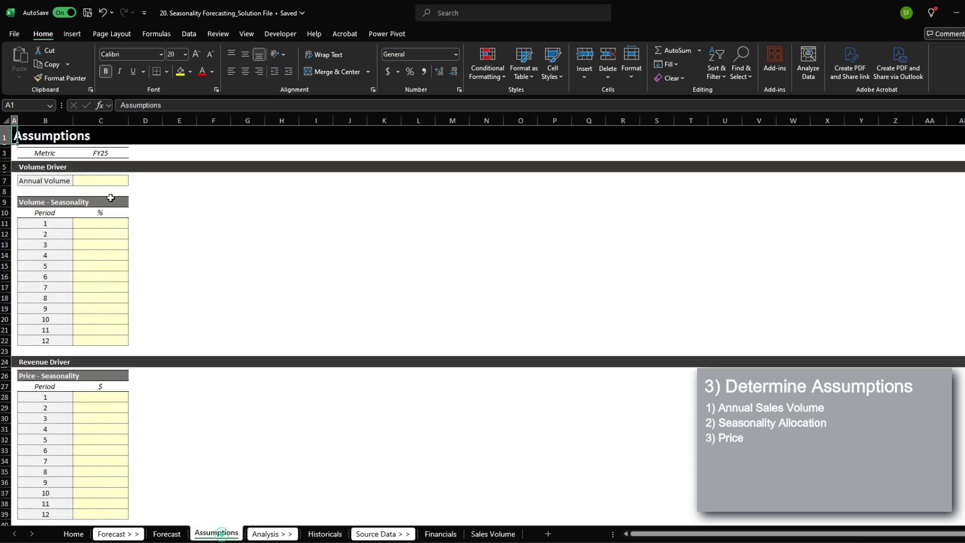
left_click(90, 181)
type("=")
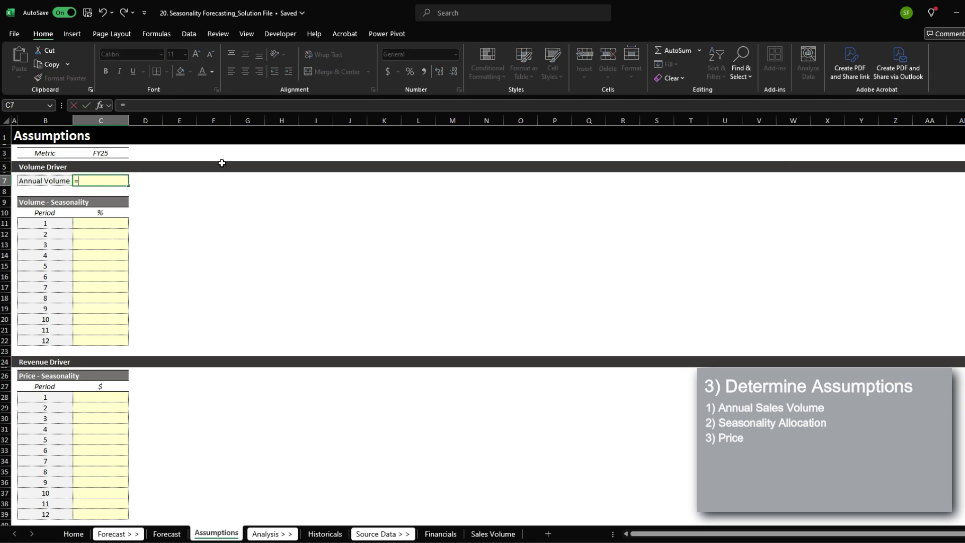
key("ctrl+Page_Down")
key("ctrl+Page_Down")
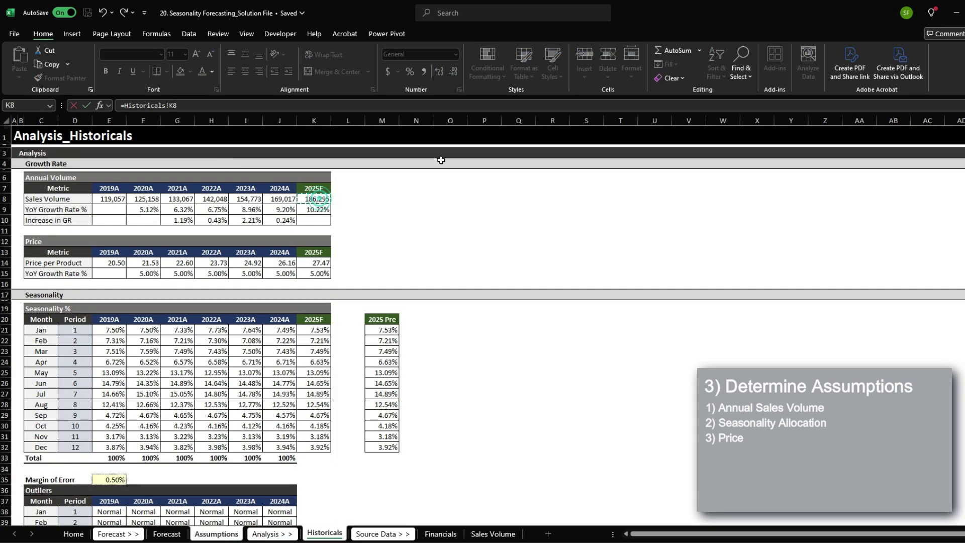
key("F4")
key("Return")
left_click(108, 180)
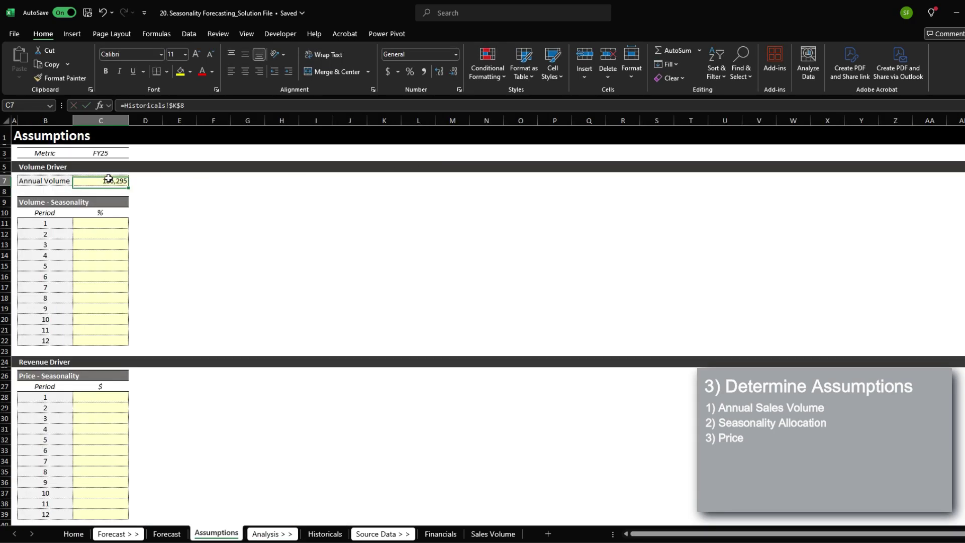
Fill C11:C22 with =XLOOKUP($B11,Historicals!$D$21:$D$32,Historicals!$K$21:$K$32) for periods 1–12.
left_click(118, 222)
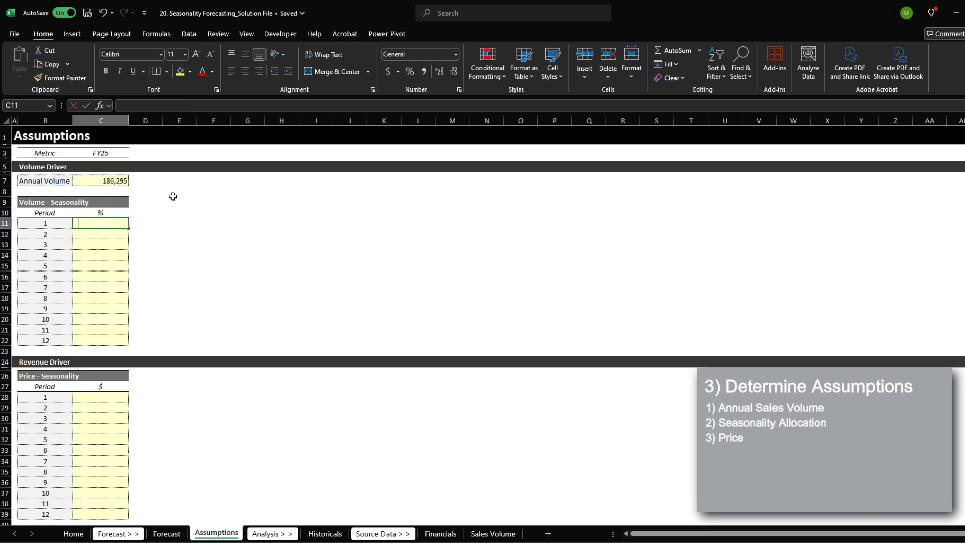
type("=xl")
key("Tab")
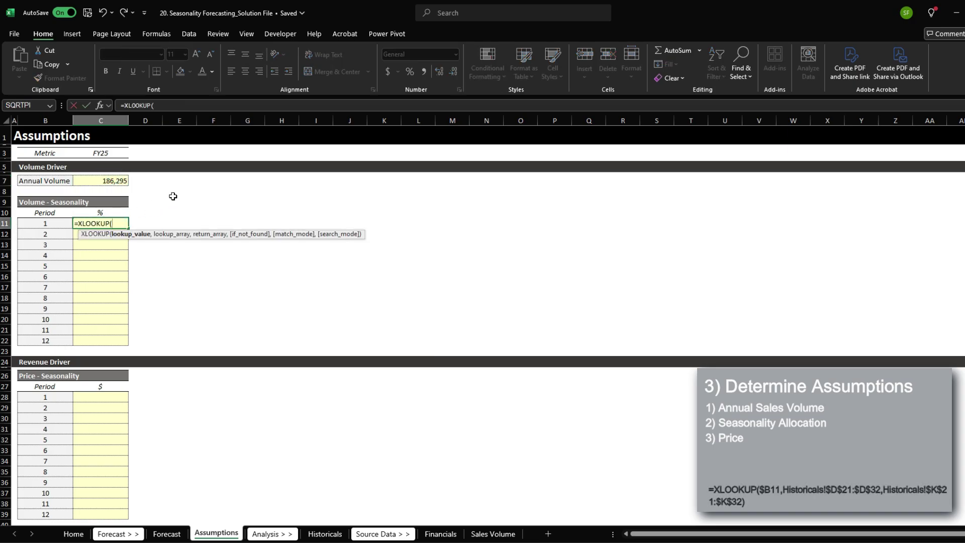
key("Left")
key("F4")
key("F4")
type(",")
key("ctrl+Page_Down")
key("ctrl+Page_Down")
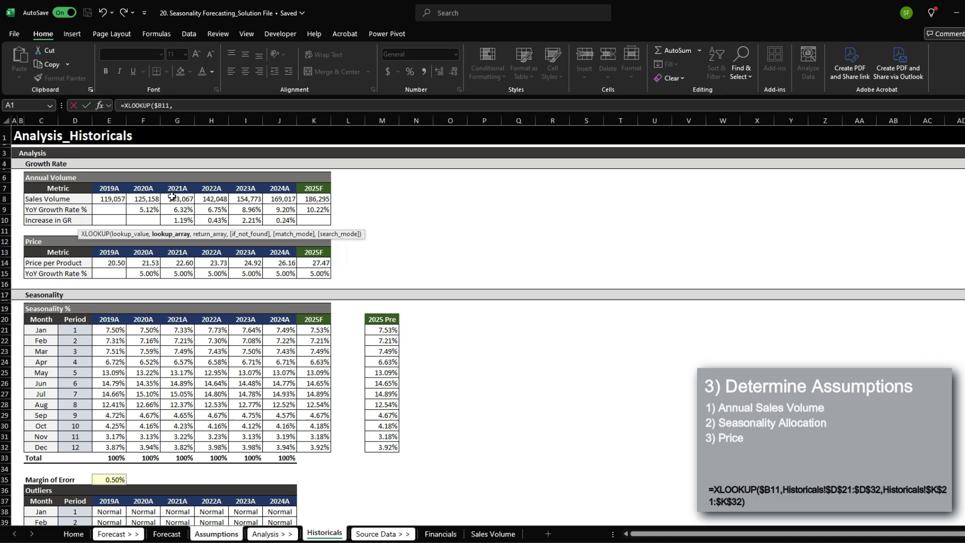
left_click_drag(75, 332, 81, 445)
type(",")
left_click_drag(320, 331, 321, 446)
key("F4")
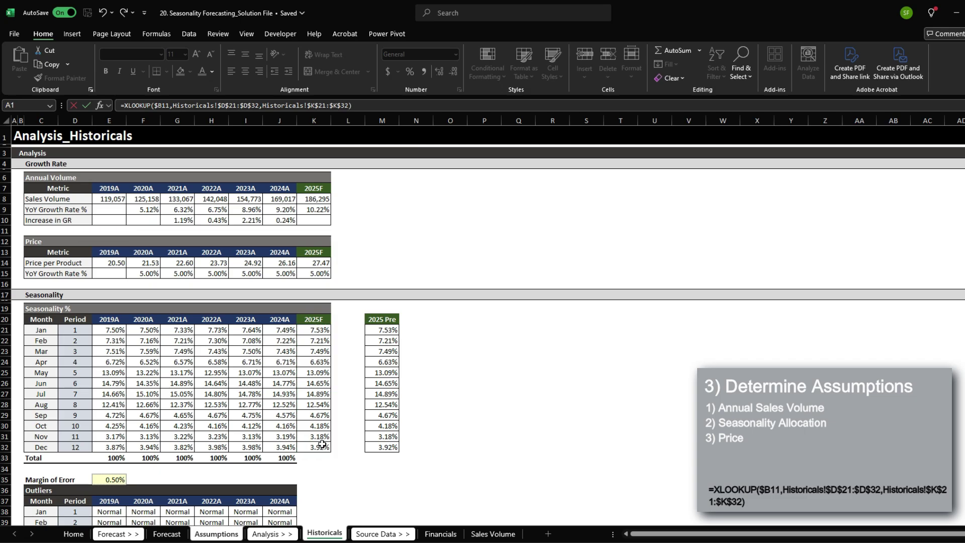
key("Return")
key("ctrl+shift+Down")
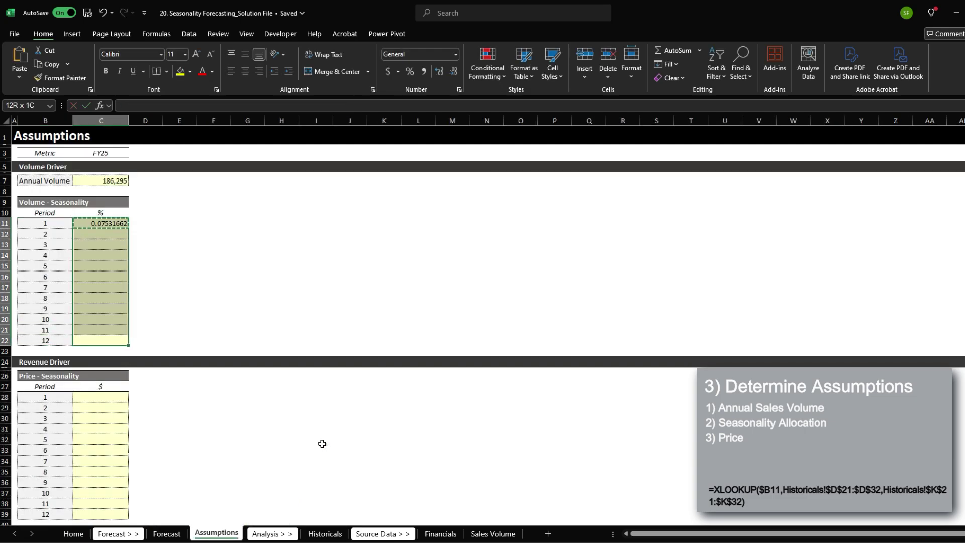
key("ctrl+v")
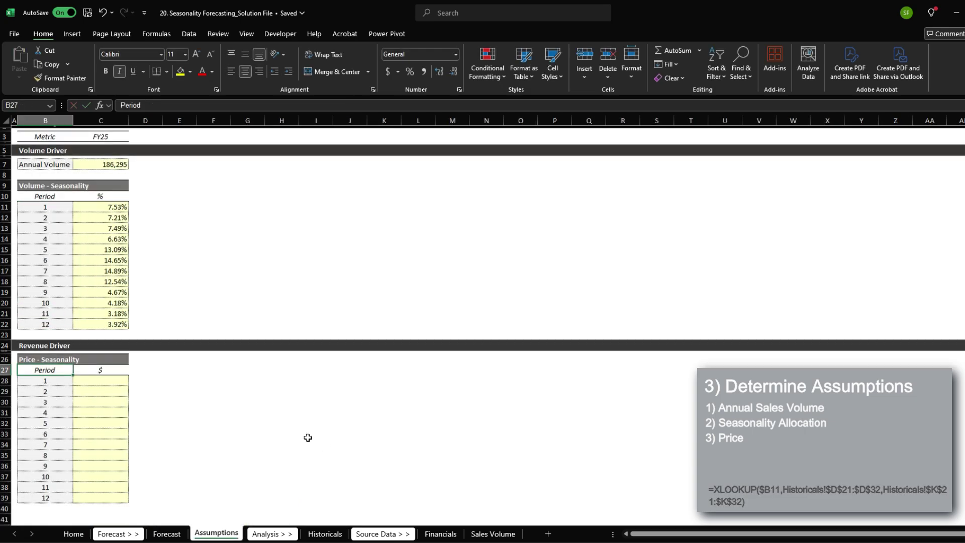
Review the historical Price per Product values, including the 2023 monthly prices in column I.
scroll(307, 437, "down", 2)
left_click(116, 336)
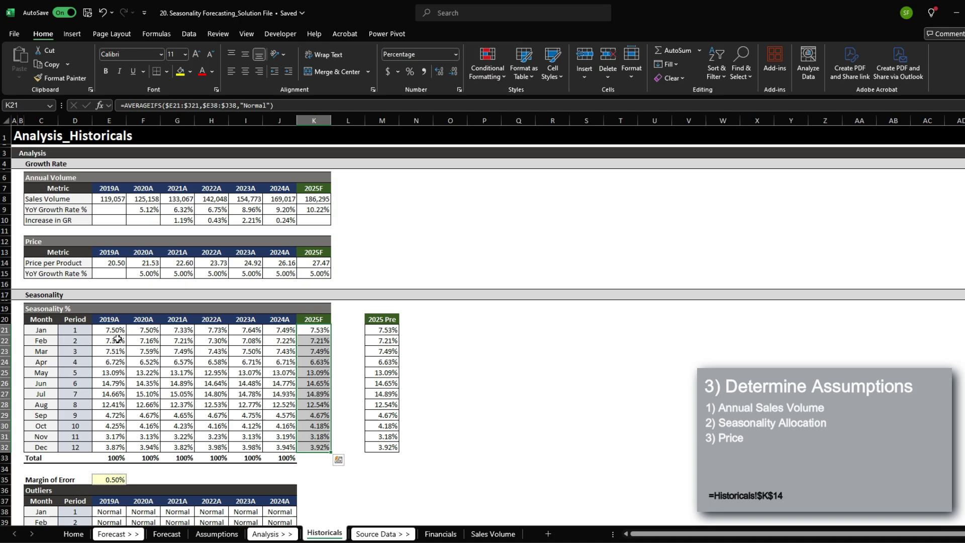
scroll(117, 338, "down", 20)
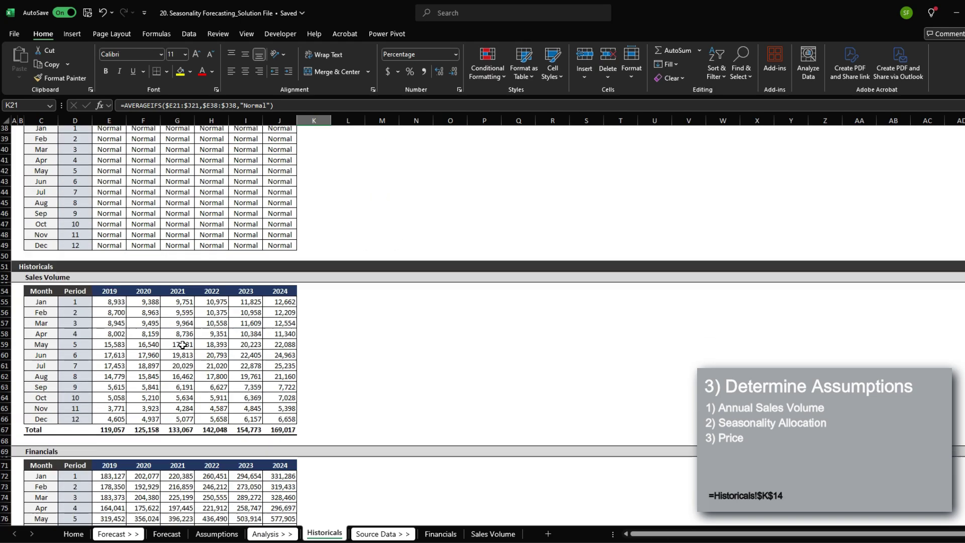
left_click_drag(116, 300, 287, 416)
left_click_drag(256, 299, 257, 416)
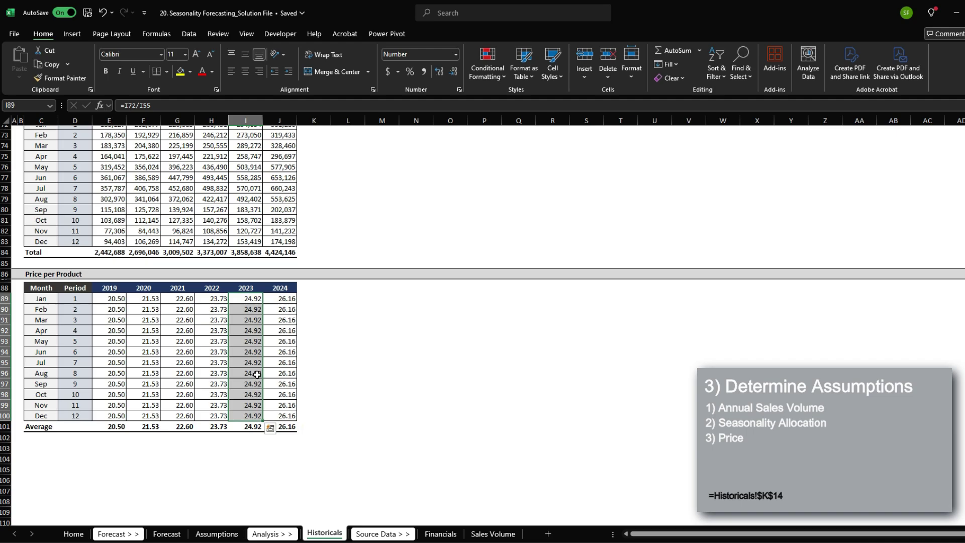
scroll(302, 406, "up", 20)
Link the Assumptions period 1 price to the Historicals 2025F price of 27.47.
left_click(217, 533)
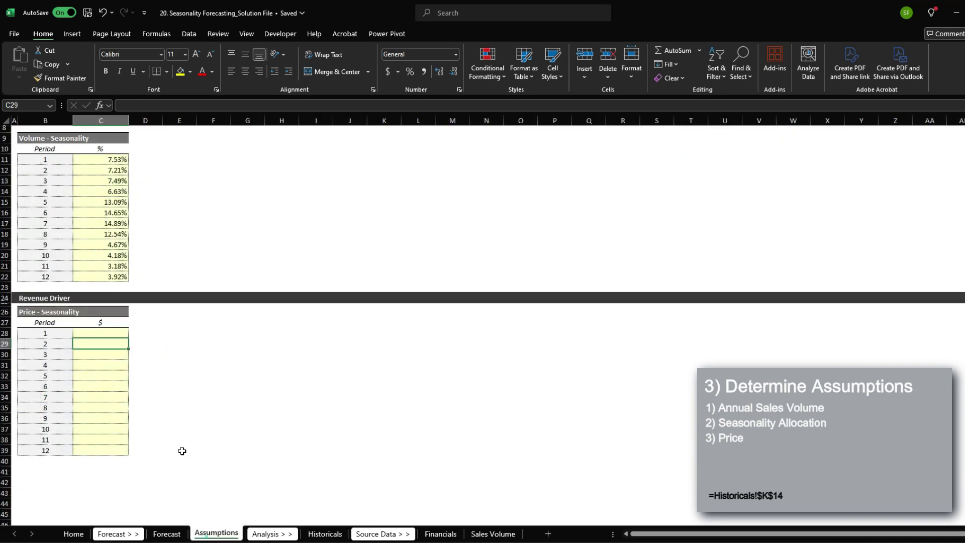
key("Up")
type("=")
key("ctrl+Page_Down")
key("ctrl+Page_Down")
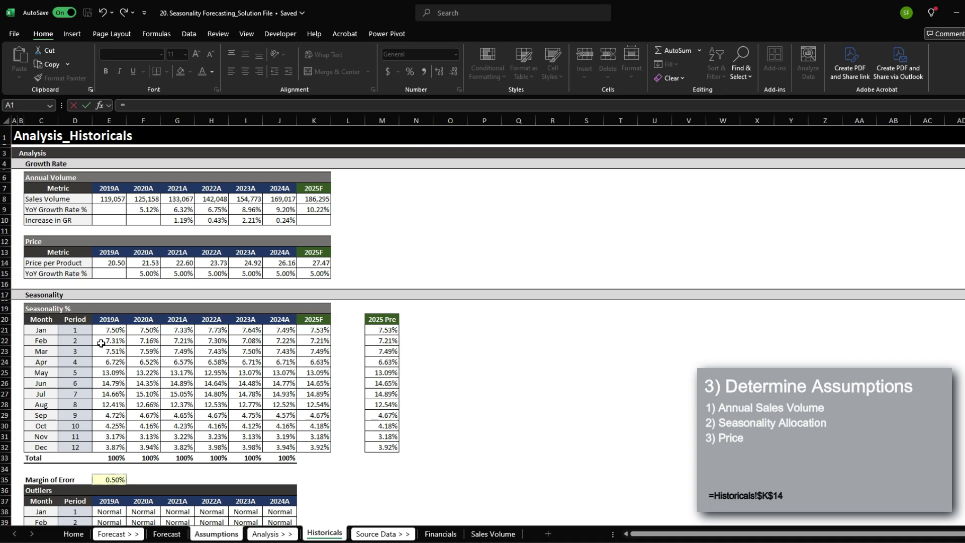
left_click(314, 262)
key("F4")
key("Return")
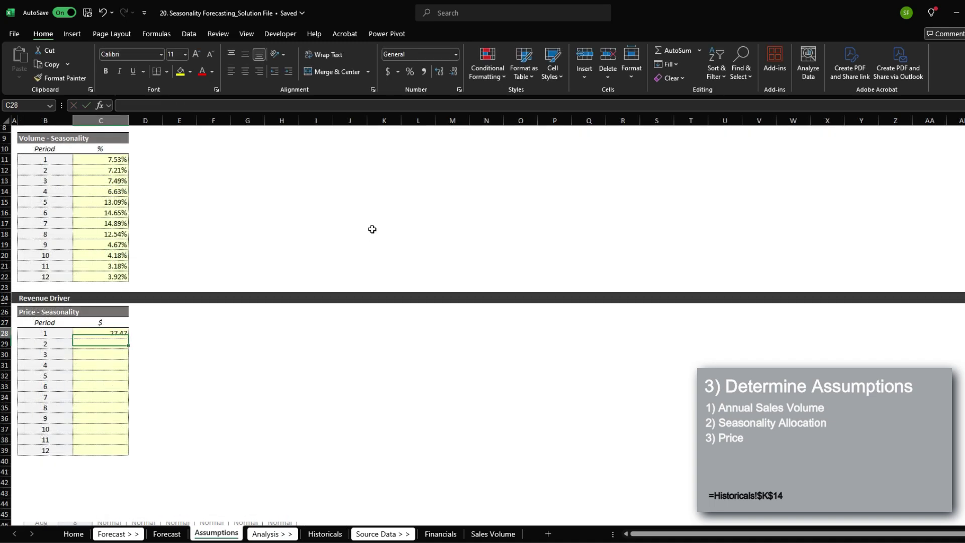
Copy the period 1 price formula down to all twelve periods (C28:C39).
key("Up")
key("ctrl+c")
key("Left")
key("ctrl+Down")
key("Right")
key("ctrl+shift+Up")
key("ctrl+v")
key("ctrl+Home")
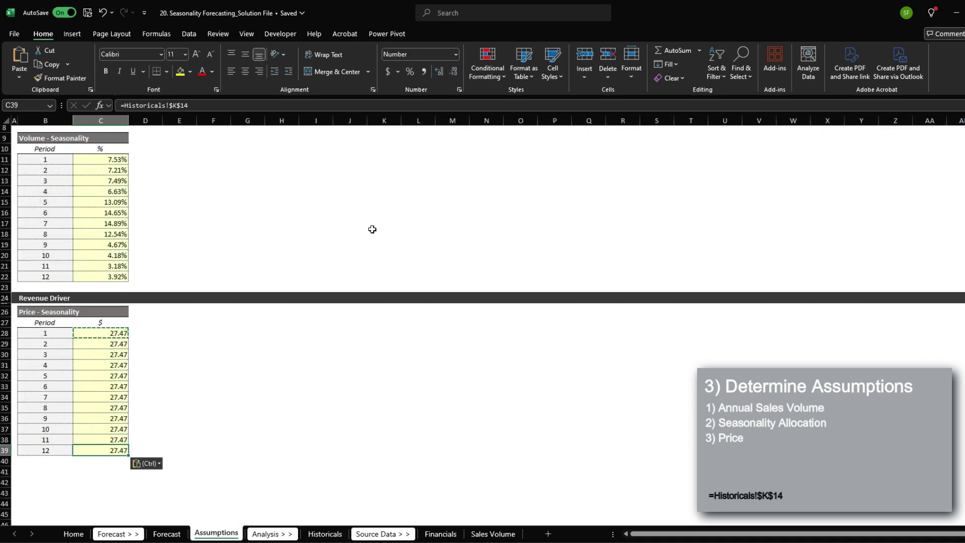
On the Forecast sheet, review the monthly area to fill down to the Total Revenue row.
key("ctrl+Page_Up")
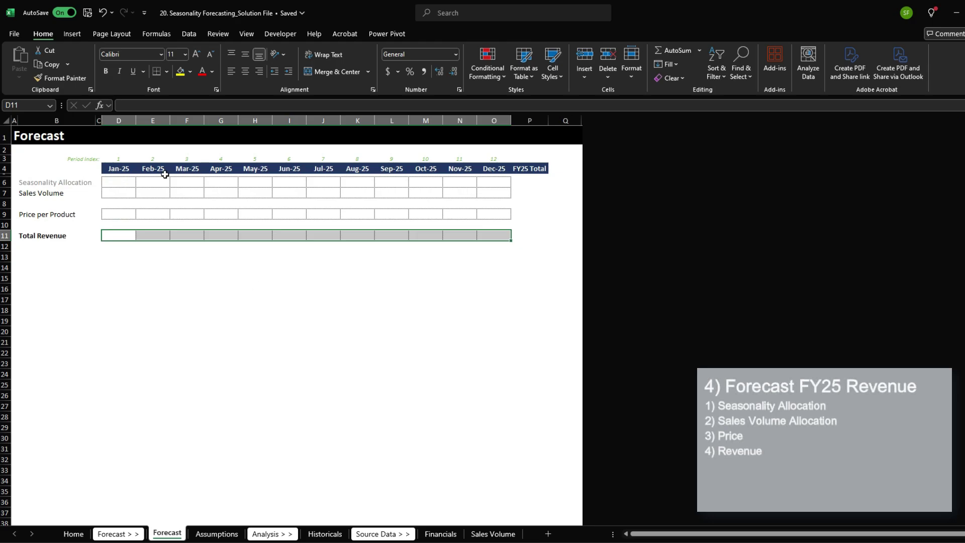
left_click(119, 182)
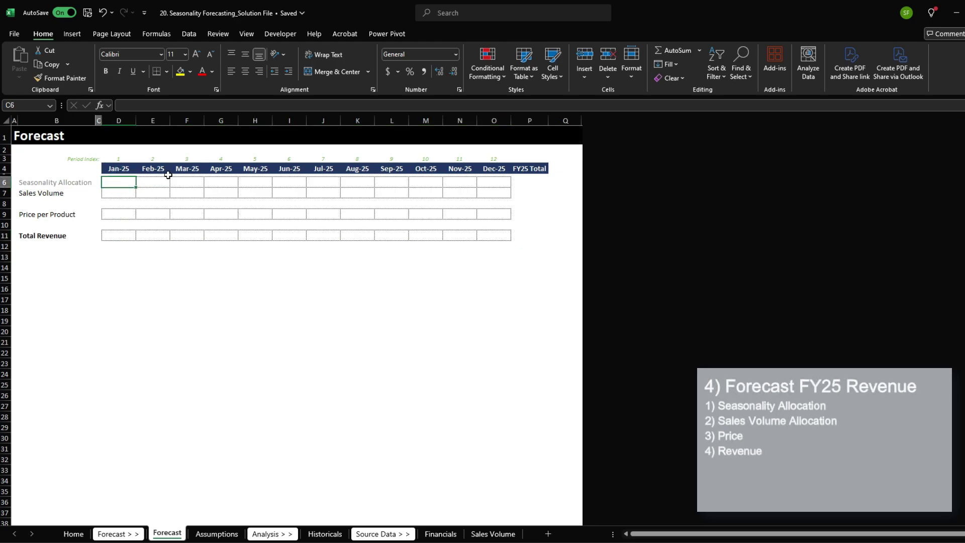
left_click_drag(132, 187, 530, 233)
left_click_drag(118, 235, 506, 238)
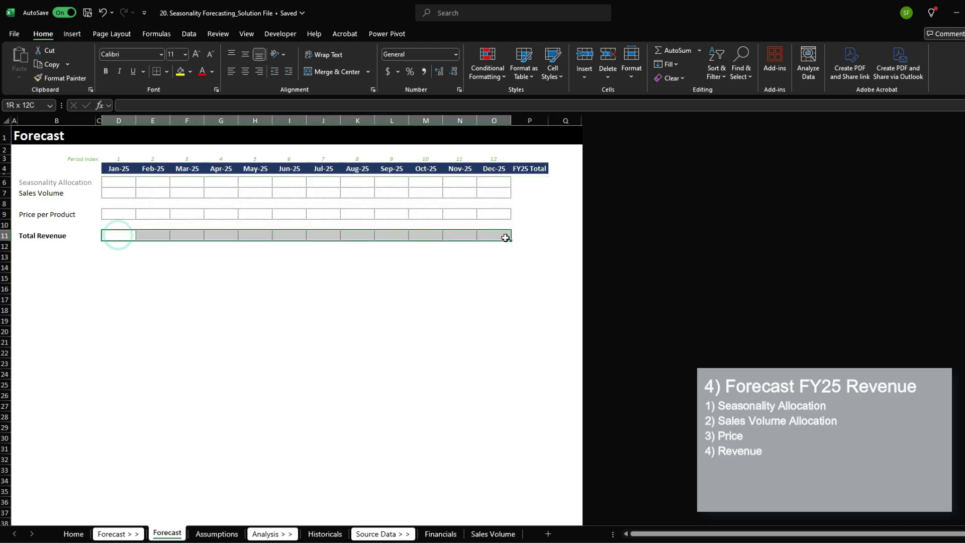
left_click(113, 184)
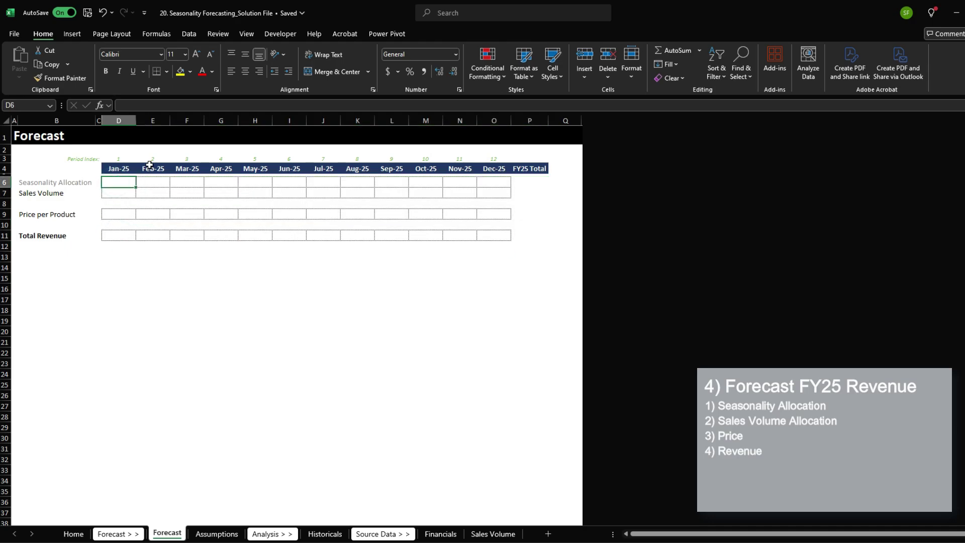
Start a Jan-25 XLOOKUP of locked period index D$3 against Assumptions periods $B$11:$B$22.
type("=XLOOKUP(")
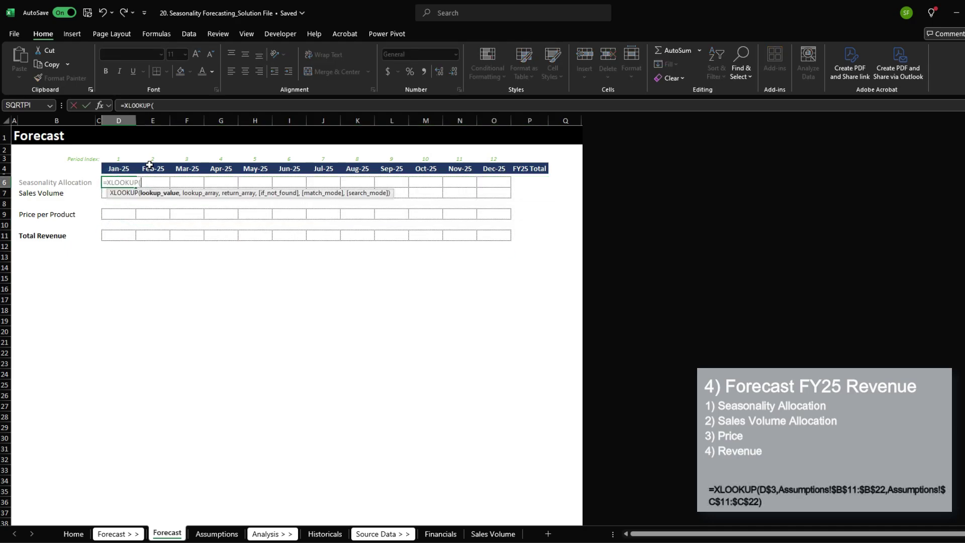
key("Up")
key("Up")
key("F4")
key("F4")
type(",")
key("ctrl+Page_Down")
key("ctrl+Page_Down")
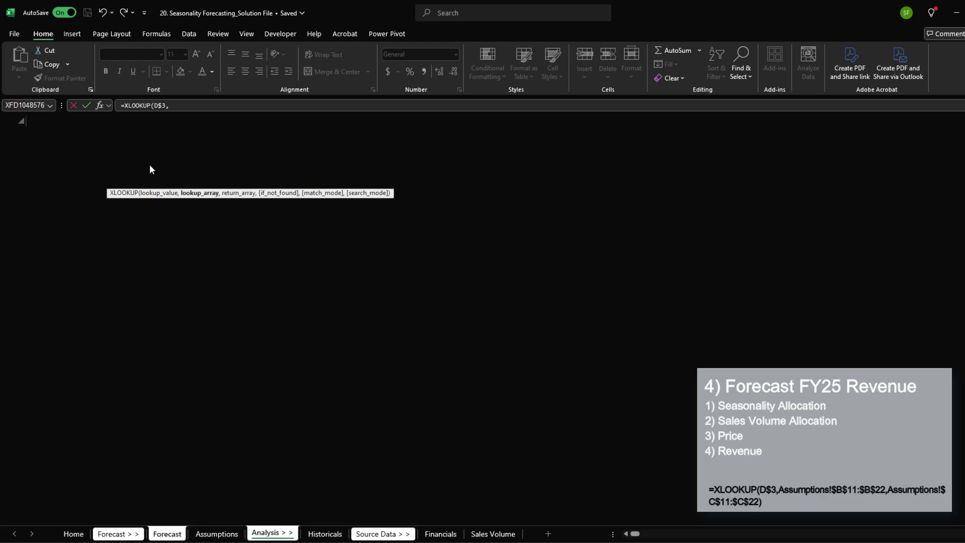
key("ctrl+Page_Up")
left_click_drag(48, 223, 54, 338)
key("F4")
Finish the XLOOKUP returning Assumptions seasonality percentages $C$11:$C$22 and enter it in D6.
type(",")
key("Right")
key("Right")
key("Down")
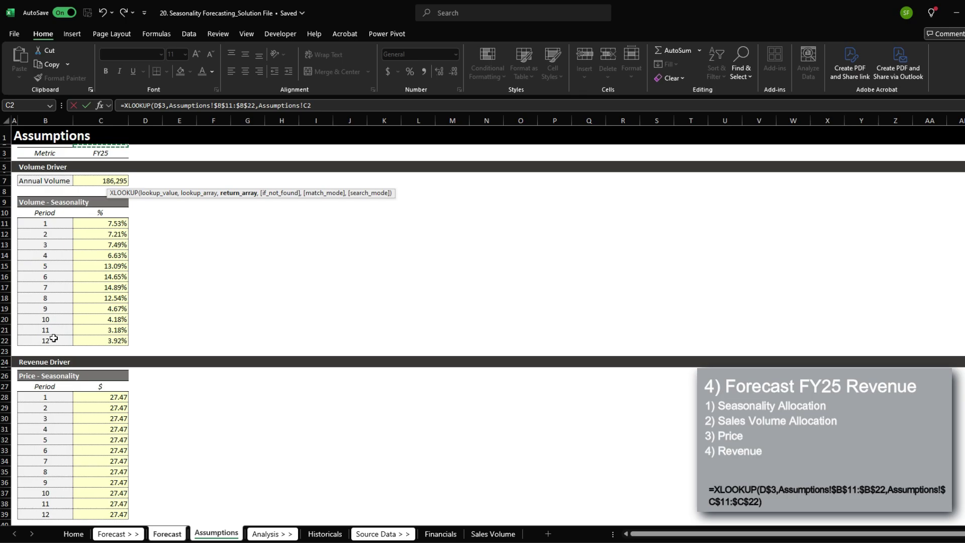
key("ctrl+Down")
key("ctrl+Down")
key("ctrl+Down")
key("Down")
key("ctrl+shift+Down")
key("F4")
type(")")
key("ctrl+Return")
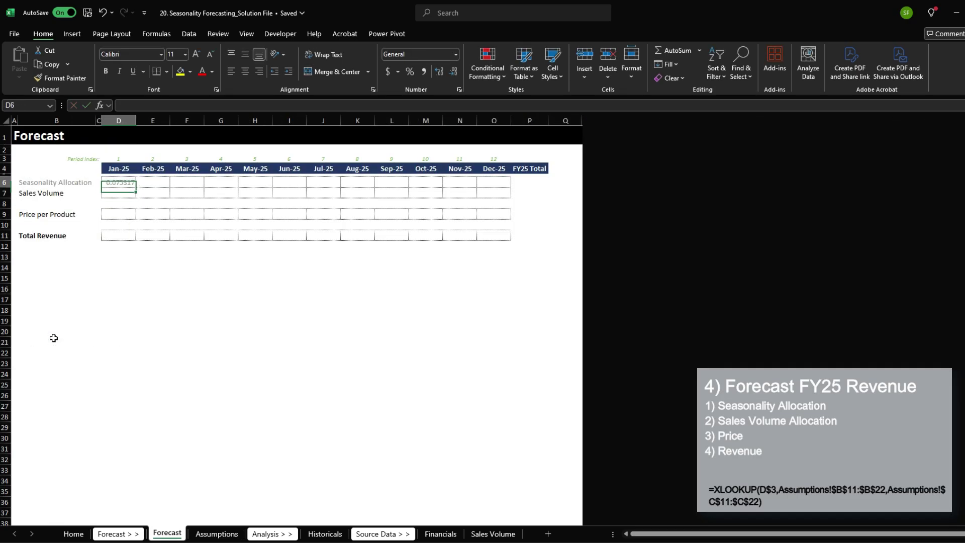
Copy the Jan-25 allocation formula across D6:O6 for Jan-25 to Dec-25.
key("ctrl+c")
key("Up")
key("Up")
key("ctrl+Right")
key("Left")
key("Down")
key("Down")
key("ctrl+shift+Left")
key("ctrl+v")
key("Escape")
key("Down")
key("ctrl+Left")
Enter the Jan-25 sales volume formula =D$6*Assumptions!$C$7 in D7.
key("Right")
key("Right")
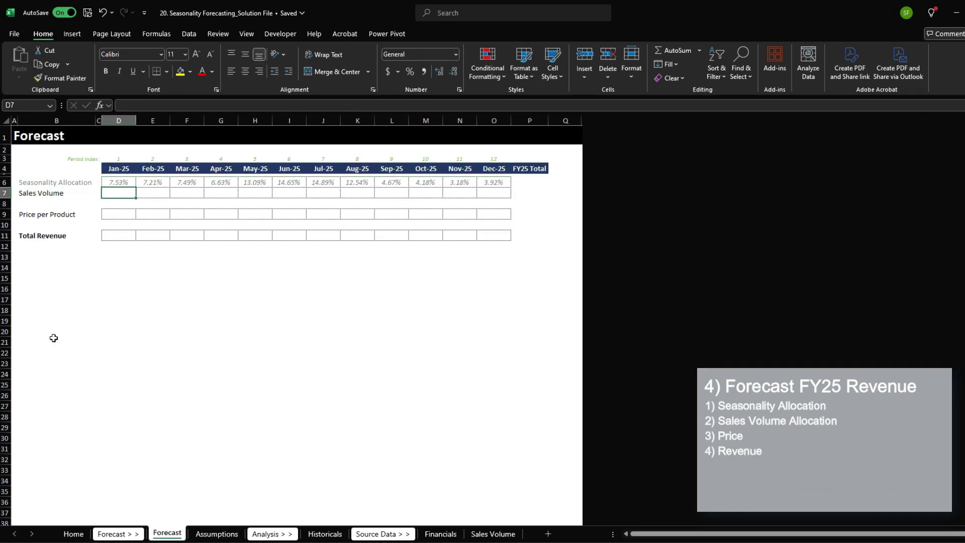
type("=")
key("Up")
key("F4")
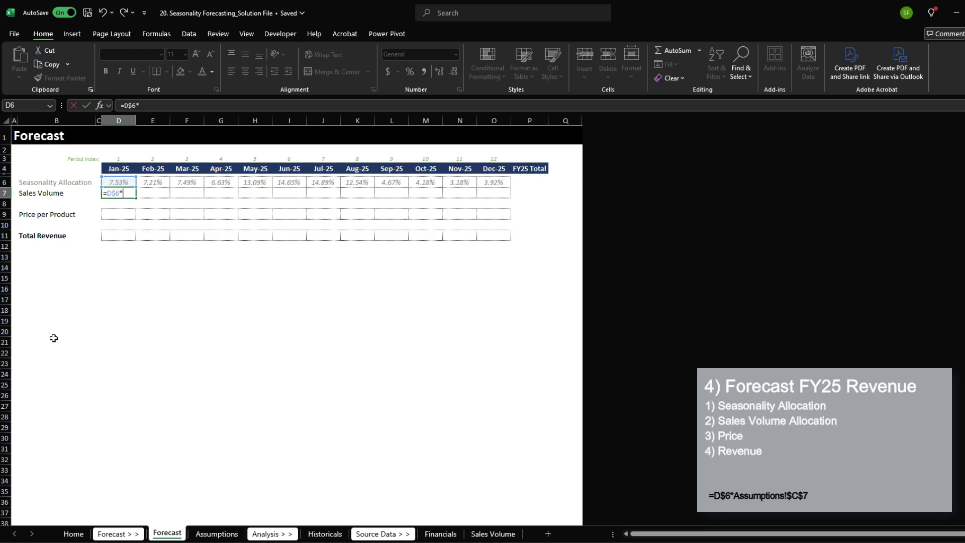
key("ctrl+Page_Down")
left_click(107, 181)
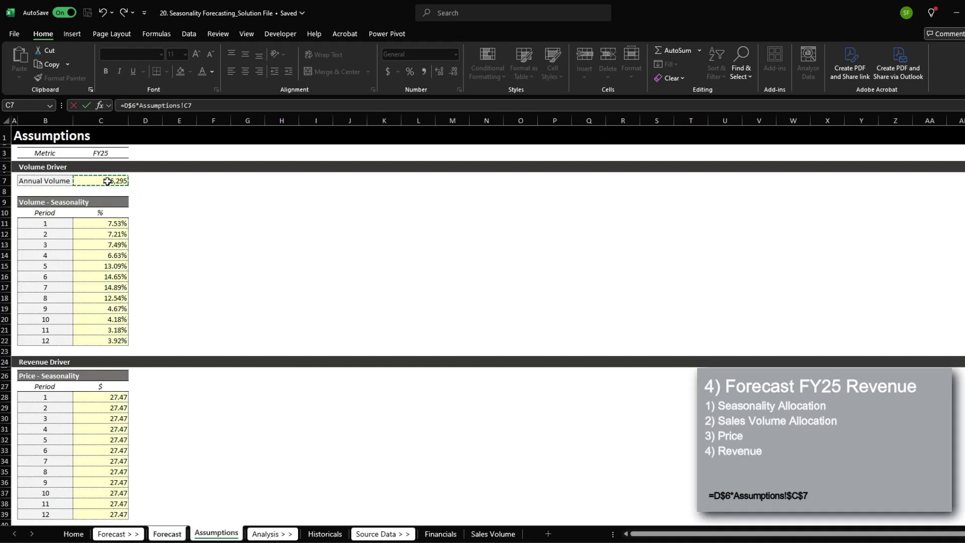
key("F4")
key("ctrl+Return")
Copy the volume formula across D7:O7, comma-format it and AutoSum the FY25 total in P7.
key("ctrl+c")
key("Up")
key("ctrl+Right")
key("Down")
key("ctrl+shift+Left")
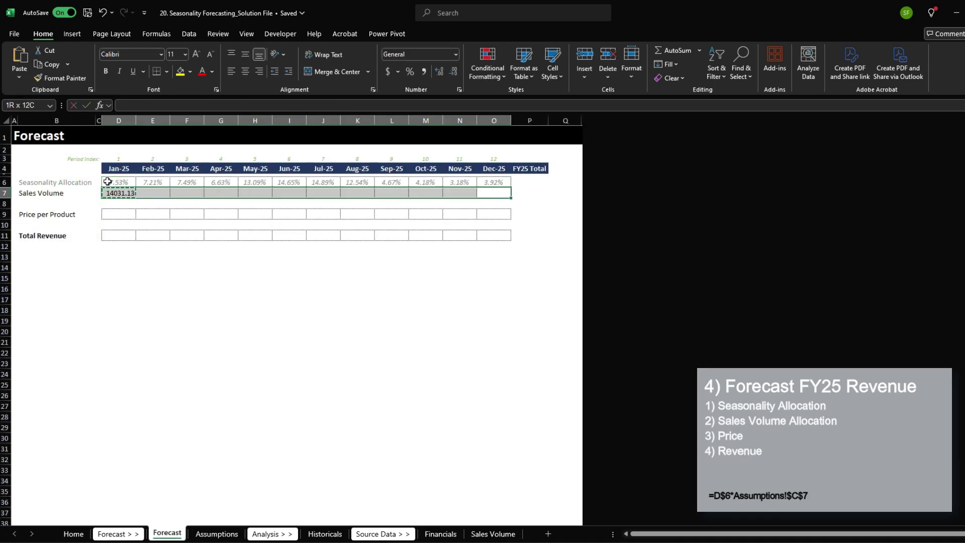
key("ctrl+v")
key("ctrl+1")
key("Return")
key("Right")
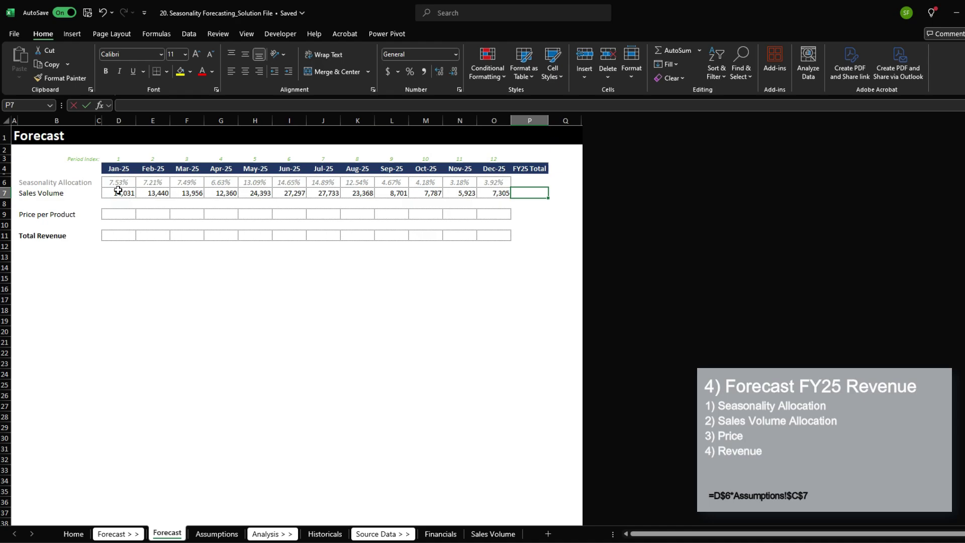
key("alt+equal")
key("ctrl+Return")
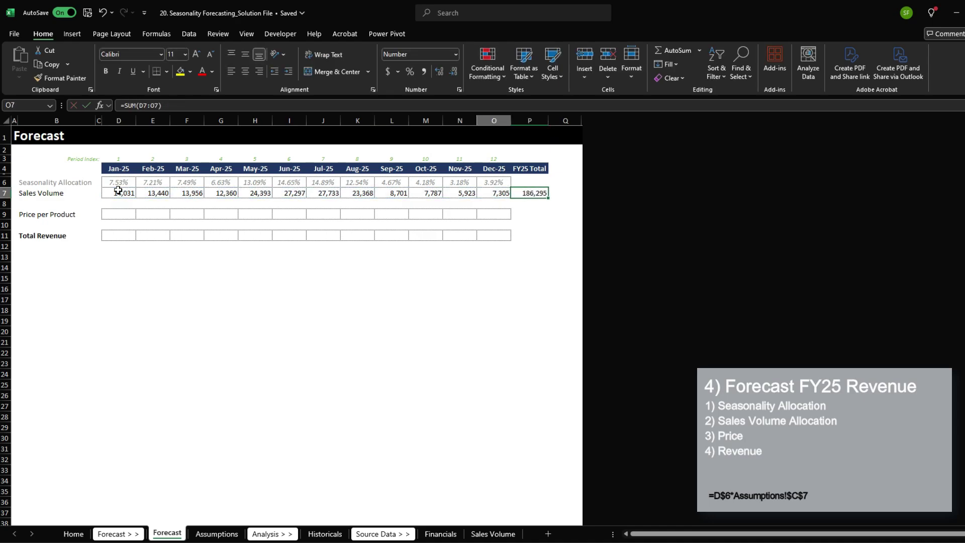
Confirm the 186,295 FY25 total matches the Assumptions annual volume.
key("ctrl+Page_Down")
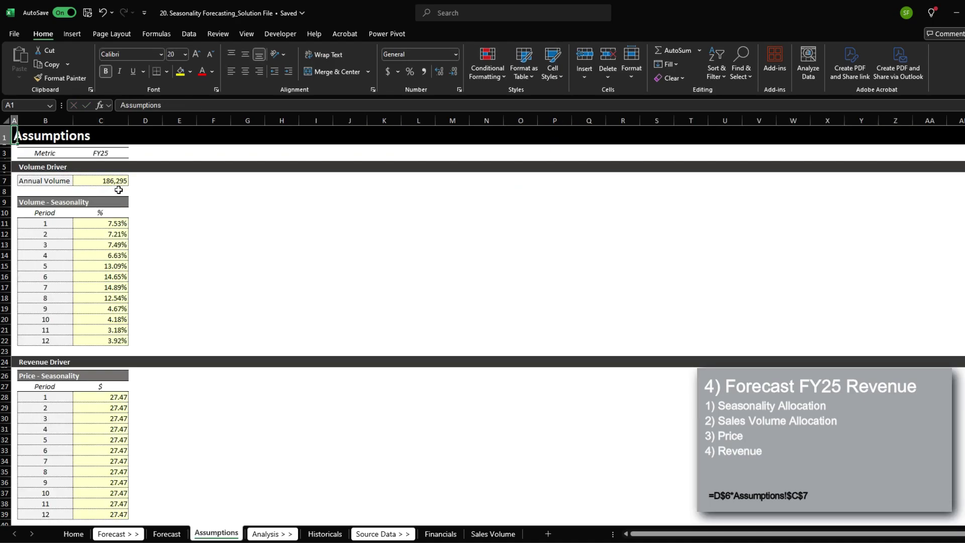
left_click(112, 182)
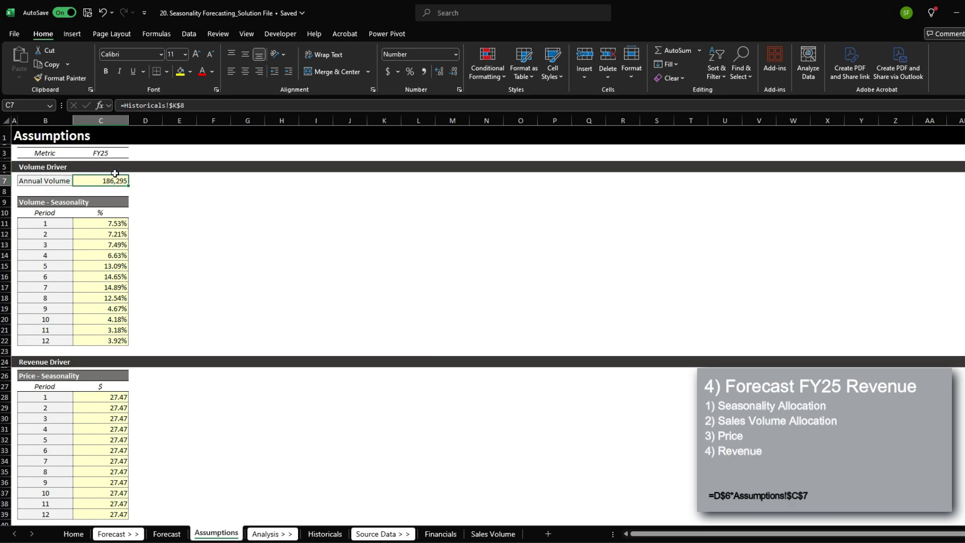
key("ctrl+Page_Up")
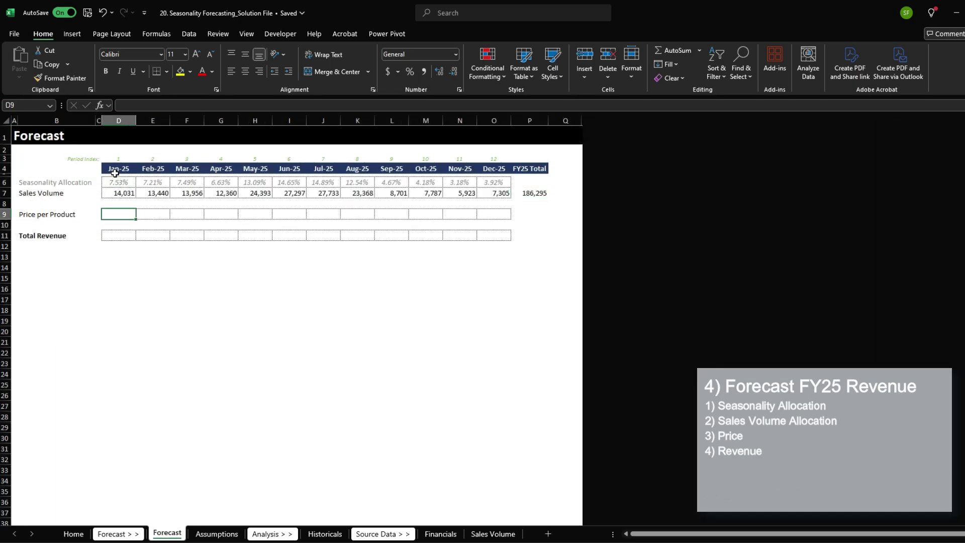
Start a Jan-25 price XLOOKUP on the locked period index against Assumptions price periods 1–12.
type("=")
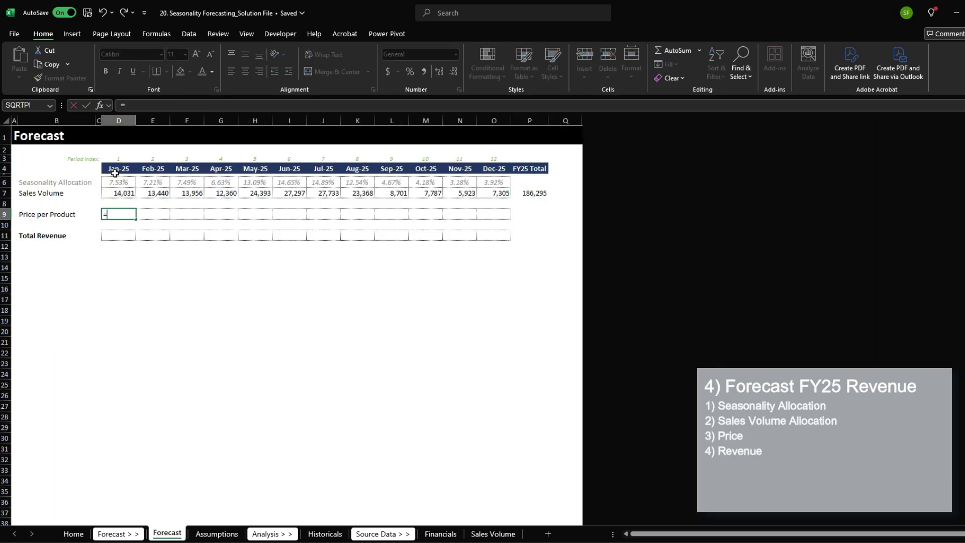
type("xlooku")
key("Tab")
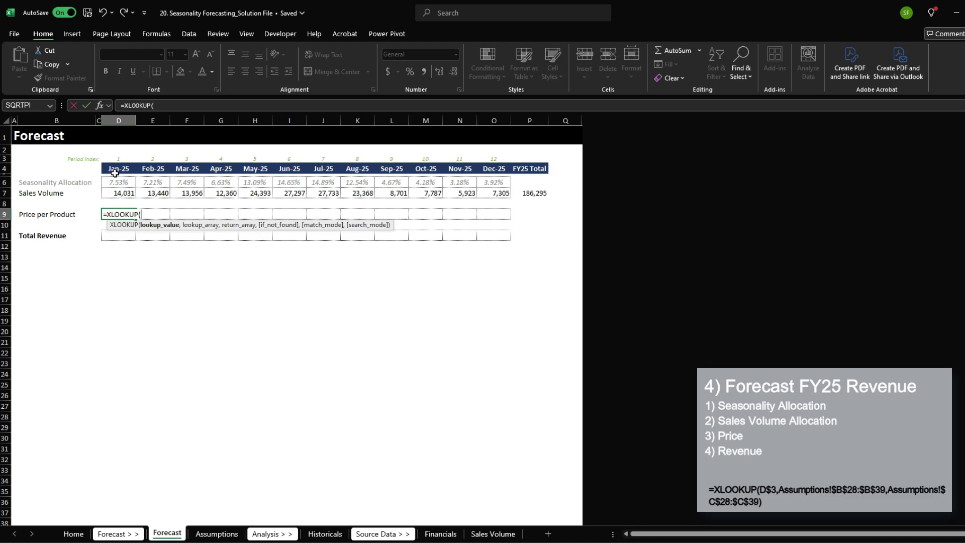
key("Up")
key("Up")
key("Up")
key("Up")
key("Up")
key("F4")
key("F4")
type(",")
key("ctrl+Page_Down")
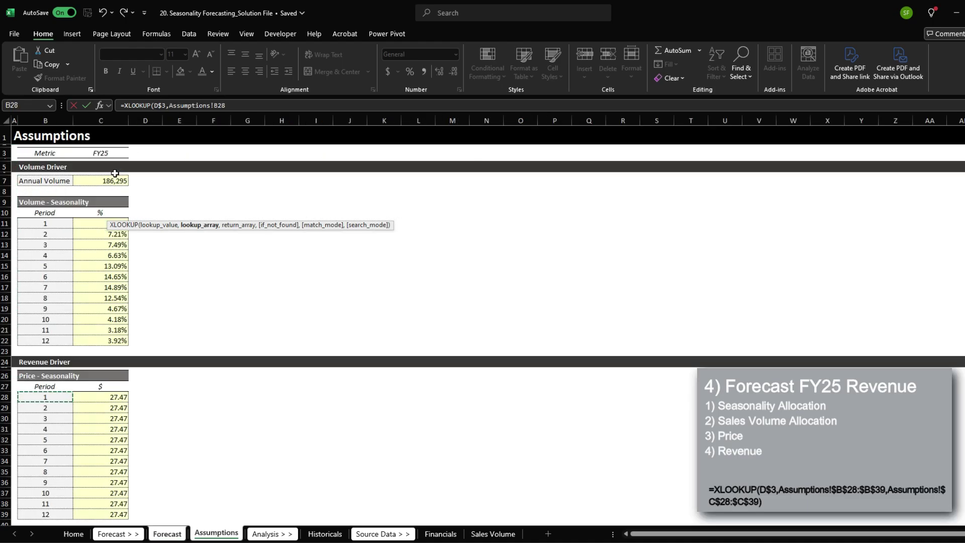
key("ctrl+shift+Down")
key("F4")
type(",")
Complete the price lookup returning the 27.47 price column and fill it across all months.
key("Right")
key("Right")
key("ctrl+Down")
key("ctrl+Down")
key("ctrl+Down")
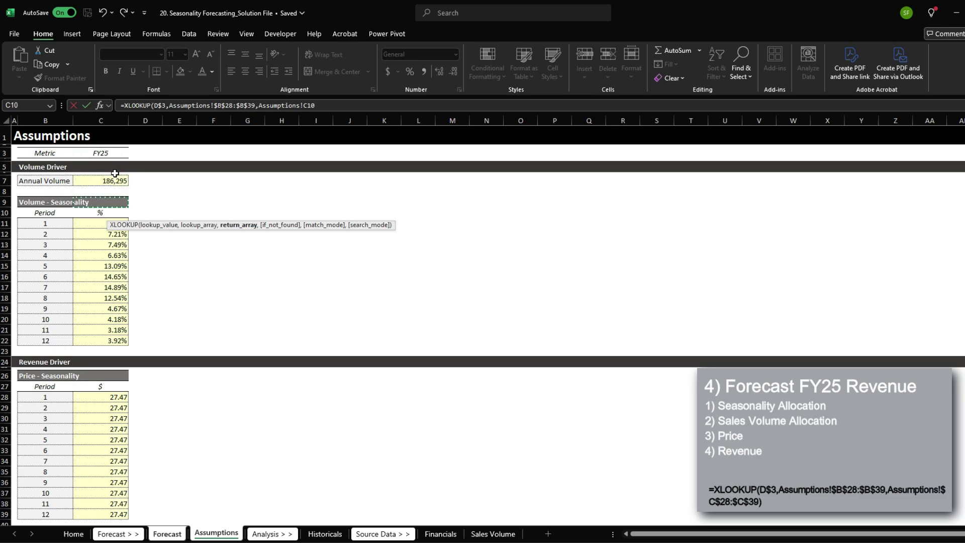
key("ctrl+Down")
key("ctrl+Down")
key("ctrl+Down")
key("ctrl+shift+Up")
key("shift+Down")
key("F4")
key("ctrl+Return")
key("shift+Right")
key("shift+Right")
key("shift+Right")
key("shift+Right")
key("shift+Right")
key("shift+Right")
key("shift+Right")
key("shift+Right")
key("shift+Right")
key("shift+Right")
key("shift+Right")
key("ctrl+r")
Enter Jan-25 Total Revenue as =D7*D9 and copy it through Dec-25.
key("Down")
key("Down")
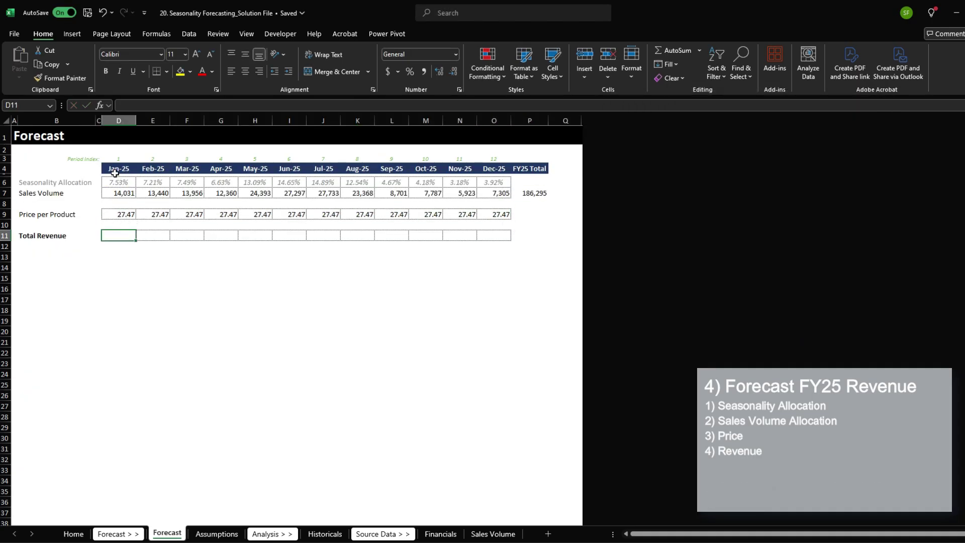
type("=")
key("Up")
key("Up")
key("Up")
key("Up")
type("*")
key("Up")
key("Up")
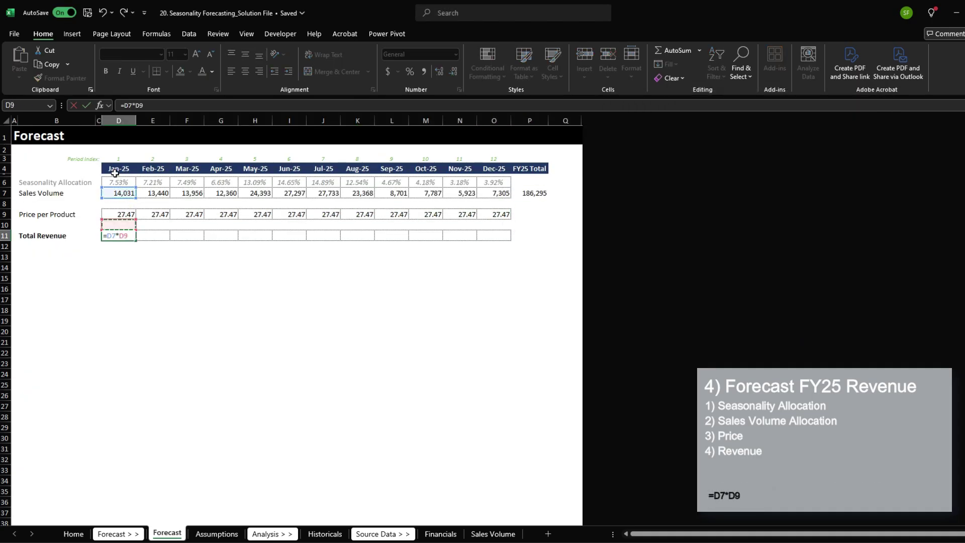
key("ctrl+Return")
key("ctrl+c")
key("shift+Right")
key("shift+Right")
key("shift+Right")
key("shift+Right")
key("shift+Right")
key("shift+Right")
key("shift+Right")
key("shift+Right")
key("shift+Right")
key("shift+Right")
key("shift+Right")
key("shift+Right")
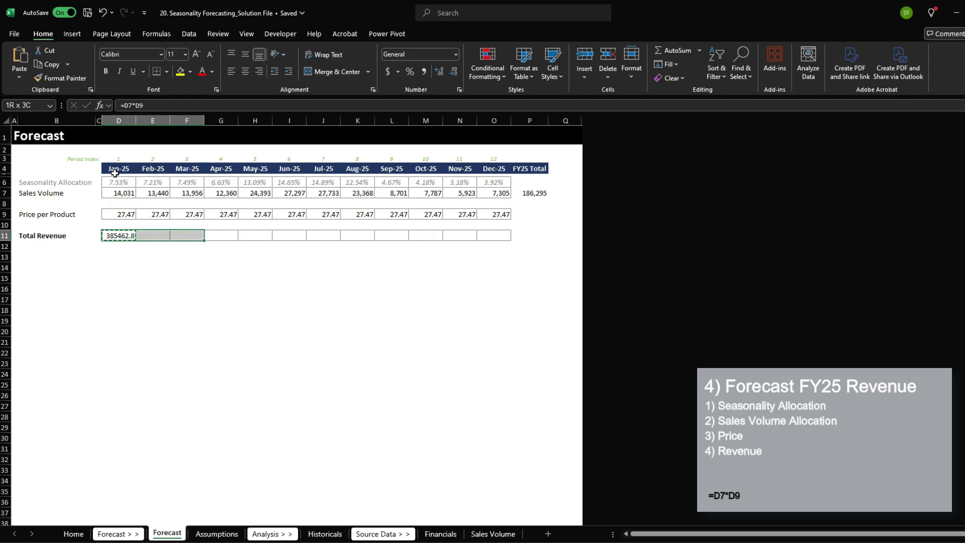
key("shift+Left")
key("ctrl+v")
Comma-format the revenue row and copy the FY25 SUM into P11, totalling 5,117,898.
key("ctrl+1")
key("Return")
key("ctrl+Right")
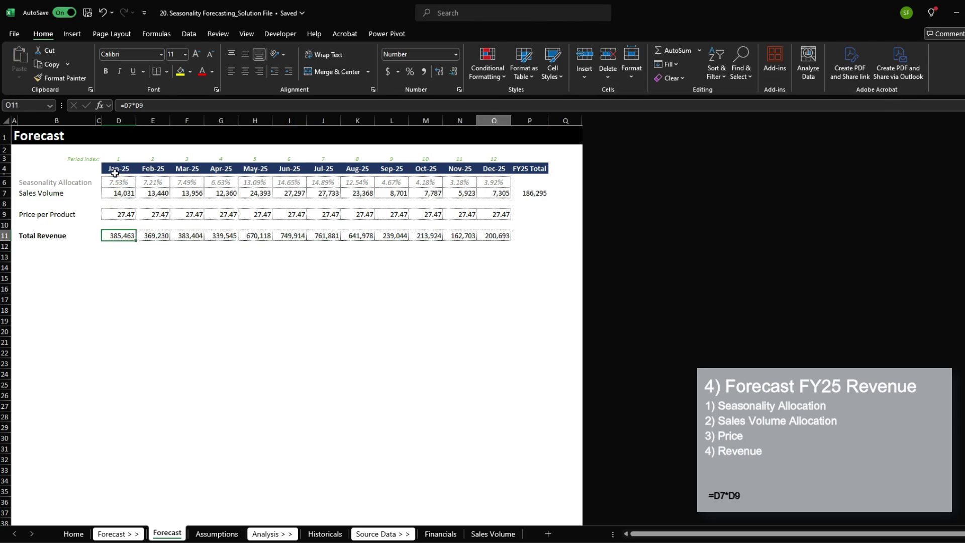
key("Right")
key("ctrl+Up")
key("ctrl+c")
key("Down")
key("Down")
key("Down")
key("Down")
key("ctrl+v")
key("Escape")
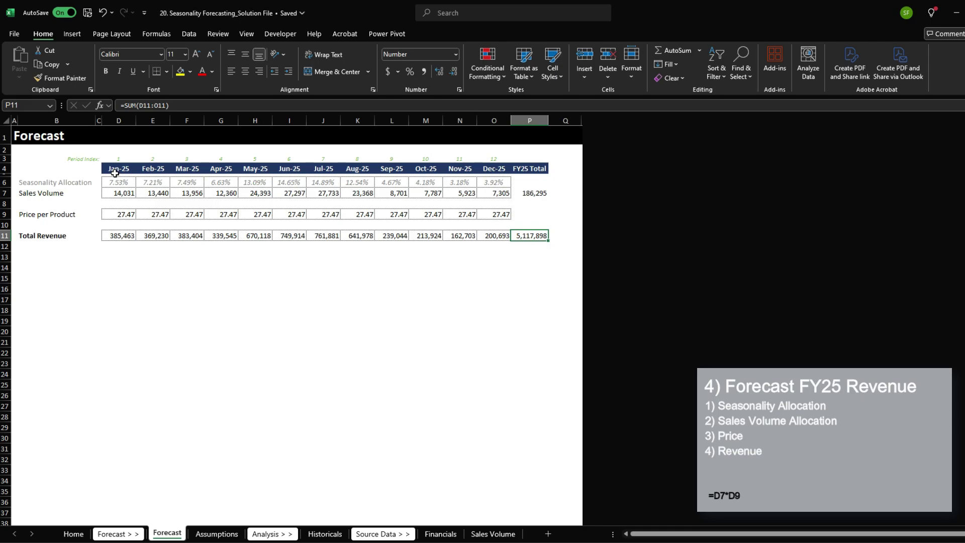
key("ctrl+Left")
key("ctrl+Right")
On the Historicals sheet, paste the copied J71:J84 column into column K as a new 2025 column.
key("ctrl+Page_Down")
key("ctrl+Page_Down")
key("ctrl+Page_Down")
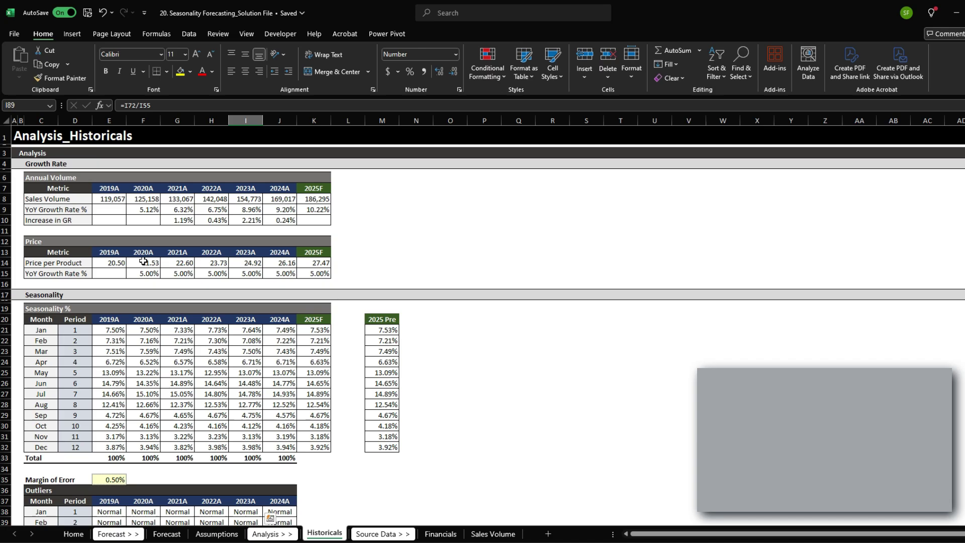
scroll(152, 322, "down", 9)
scroll(152, 322, "down", 8)
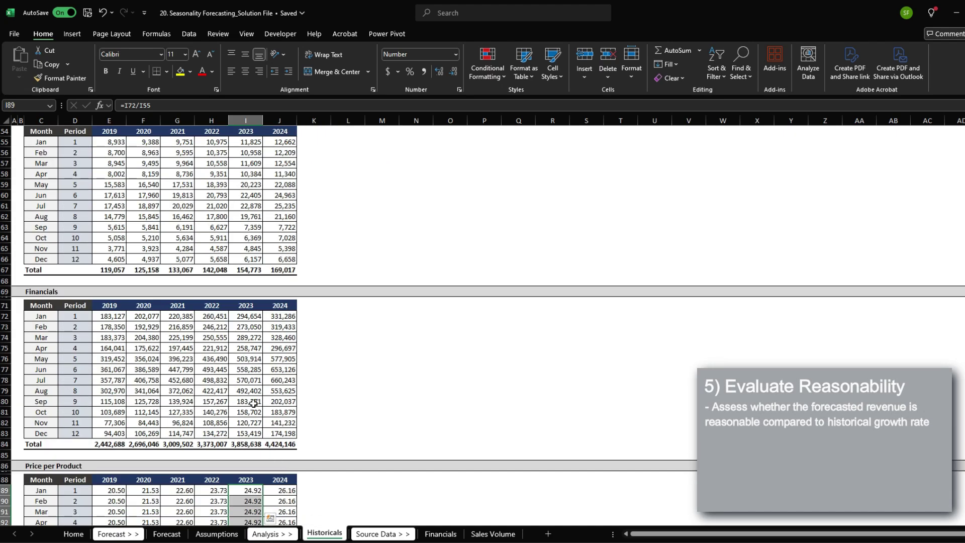
scroll(241, 392, "up", 2)
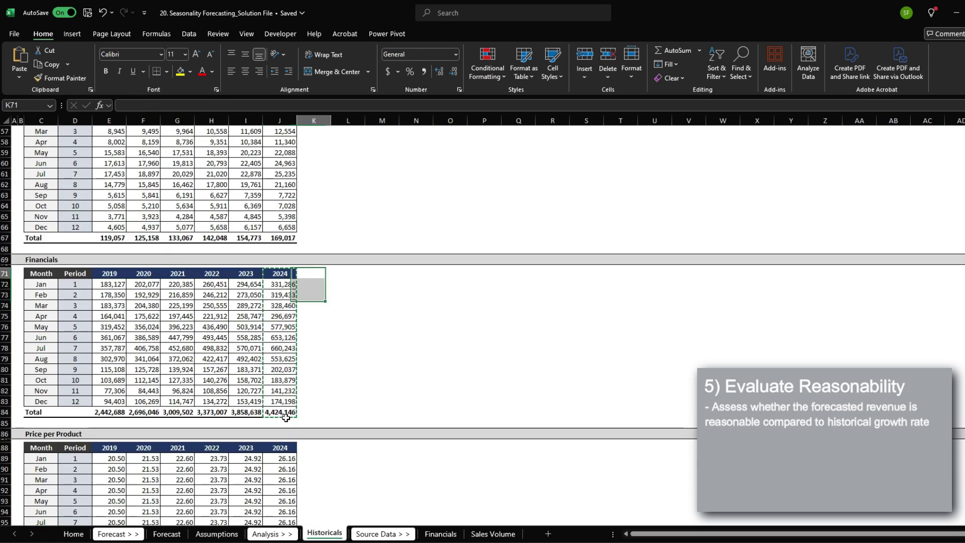
key("shift+Down")
key("shift+Down")
key("shift+Down")
key("shift+Down")
key("shift+Down")
key("shift+Down")
key("shift+Down")
key("shift+Down")
key("shift+Down")
key("shift+Down")
key("shift+Down")
key("shift+Down")
key("ctrl+v")
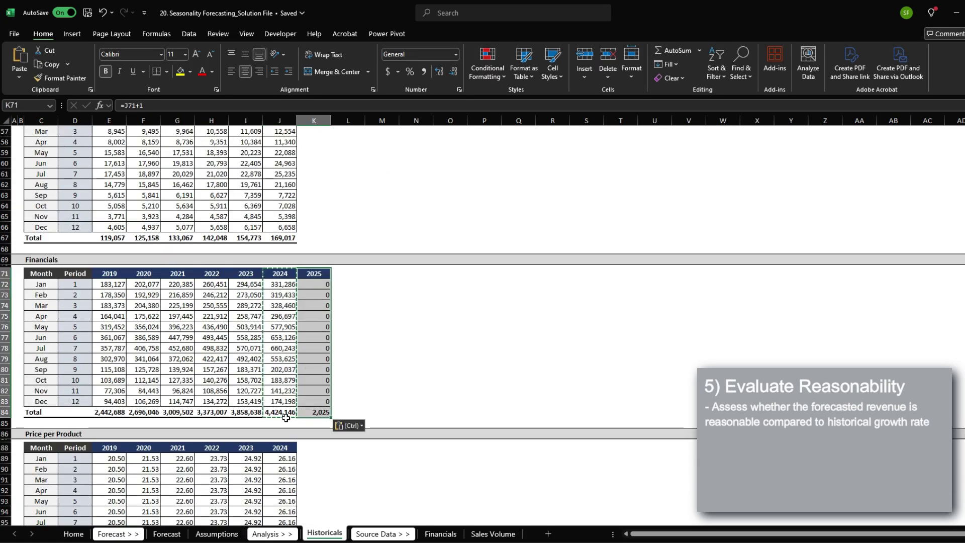
key("Down")
key("Escape")
Enter =XLOOKUP($D72,Forecast!$3:$3,Forecast!$11:$11) in K72 and fill it down the 2025 months.
type("=XL")
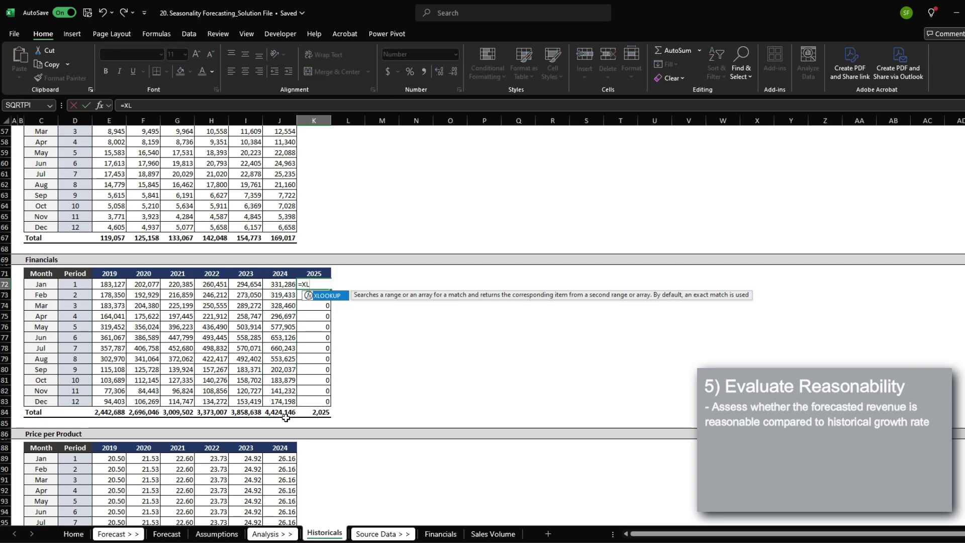
type("OOKUP(")
key("ctrl+Left")
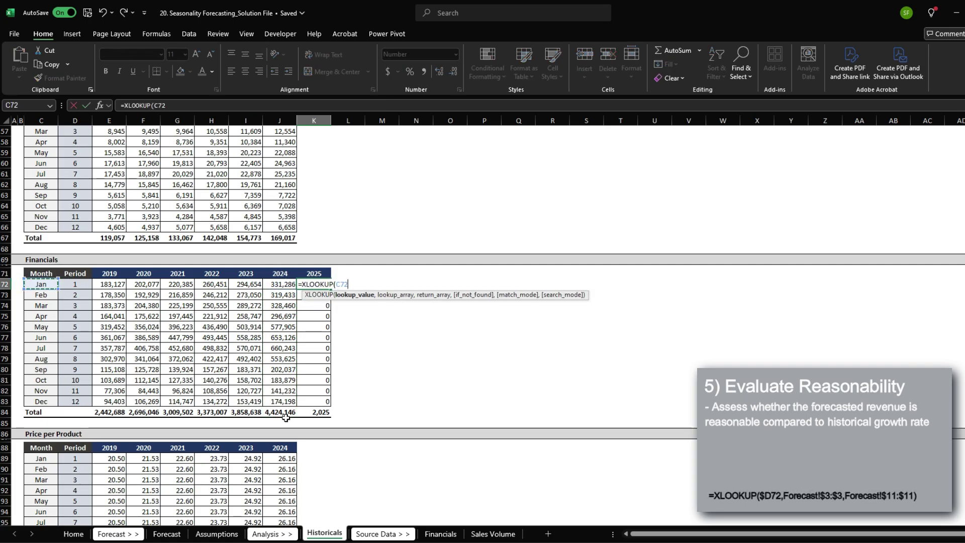
key("Right")
key("F4")
key("F4")
key("F4")
type(",")
key("ctrl+Page_Up")
key("ctrl+Page_Up")
key("ctrl+Page_Up")
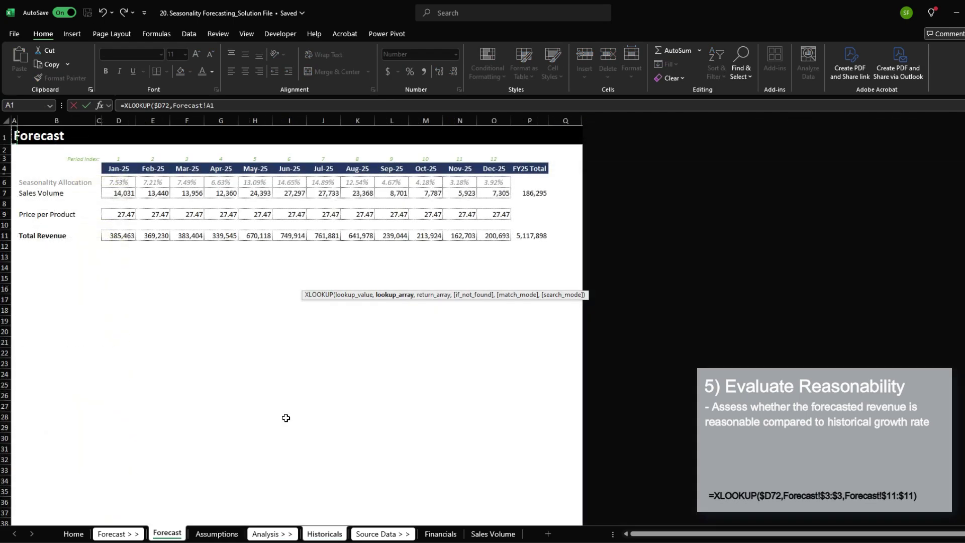
key("Down")
key("shift+space")
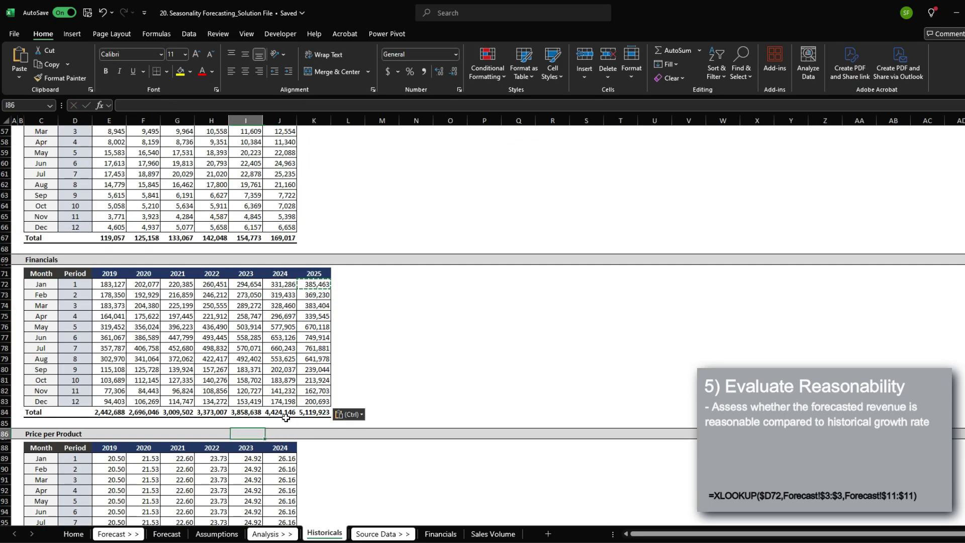
Add a revenue growth row 85 with =F84/E84-1 filled right, rising from 10.37% to 15.73%.
key("r")
key("Up")
key("Left")
key("Left")
key("Up")
key("Left")
key("Down")
type("=")
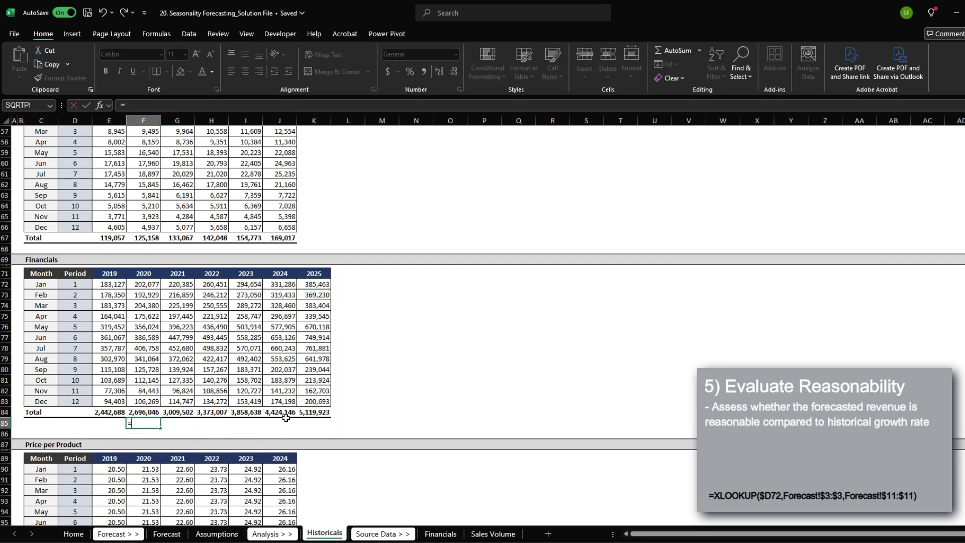
key("Up")
type("/")
key("Left")
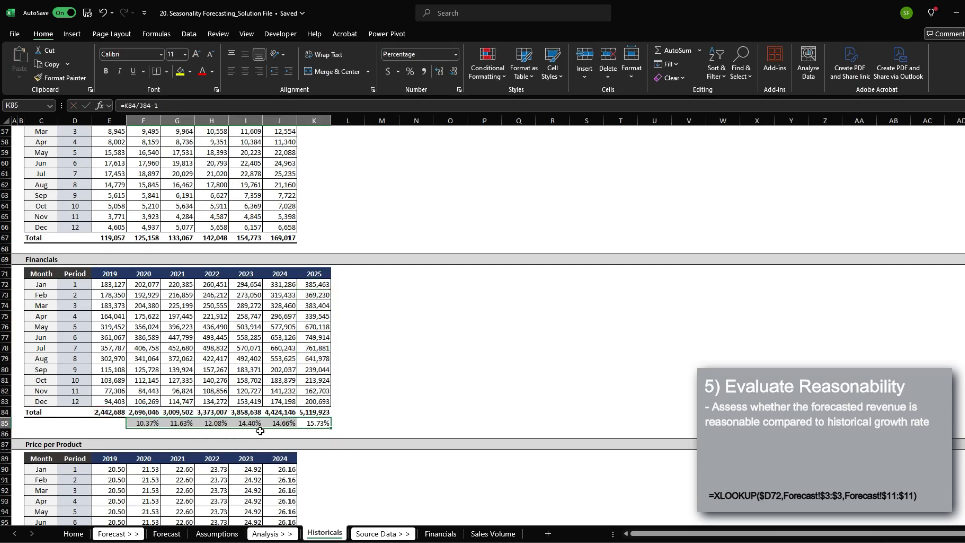
left_click_drag(144, 423, 326, 425)
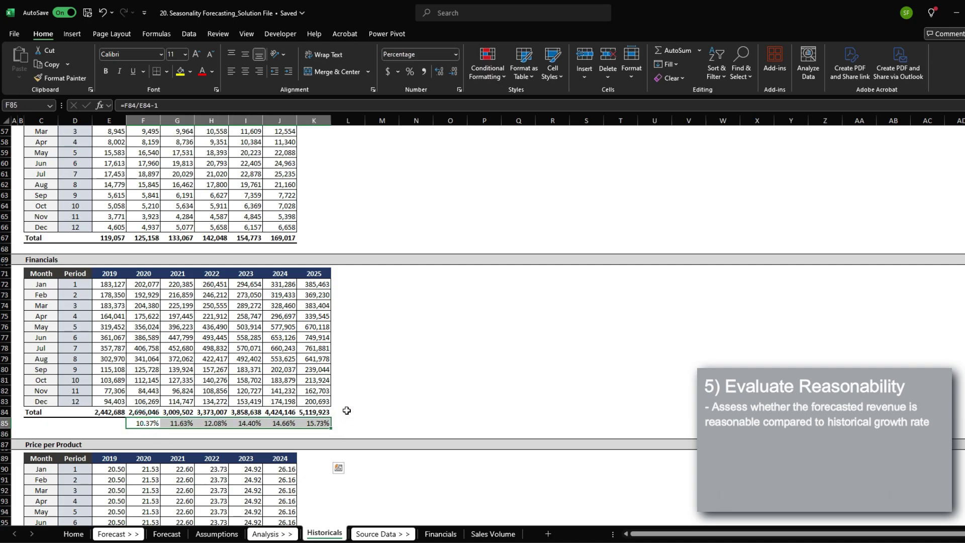
scroll(347, 412, "up", 19)
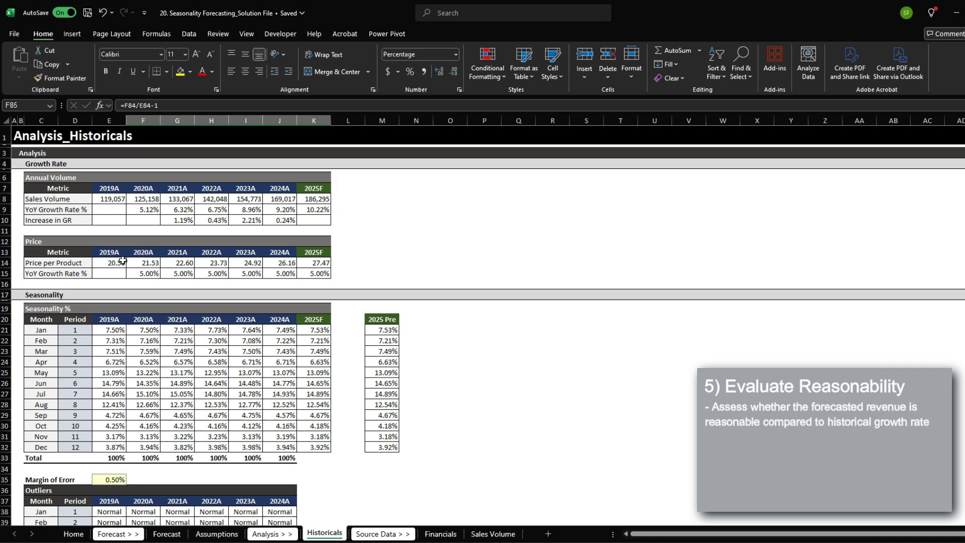
Review the historical price per product row, the 2025F price formula and the volume growth rates.
left_click_drag(123, 260, 320, 261)
left_click(320, 261)
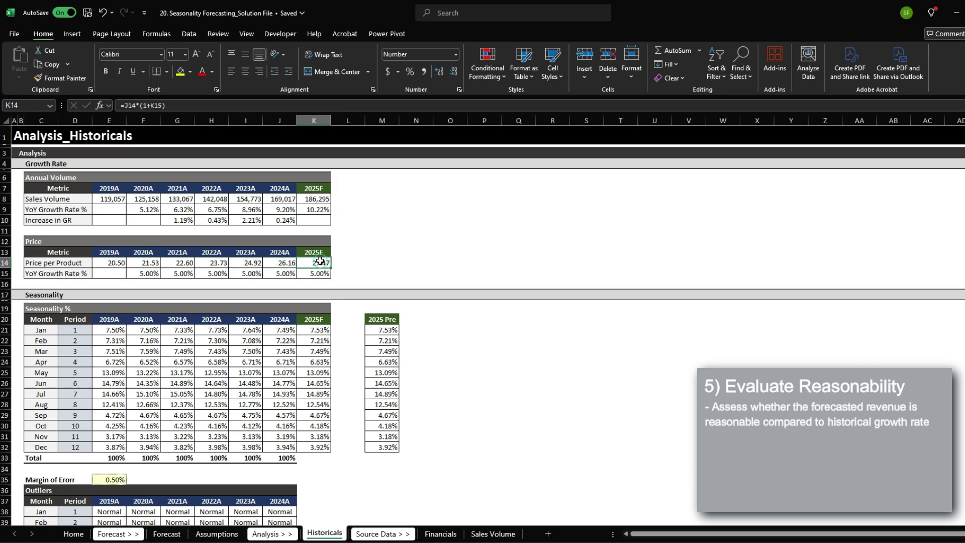
left_click_drag(110, 199, 304, 202)
left_click_drag(148, 210, 317, 210)
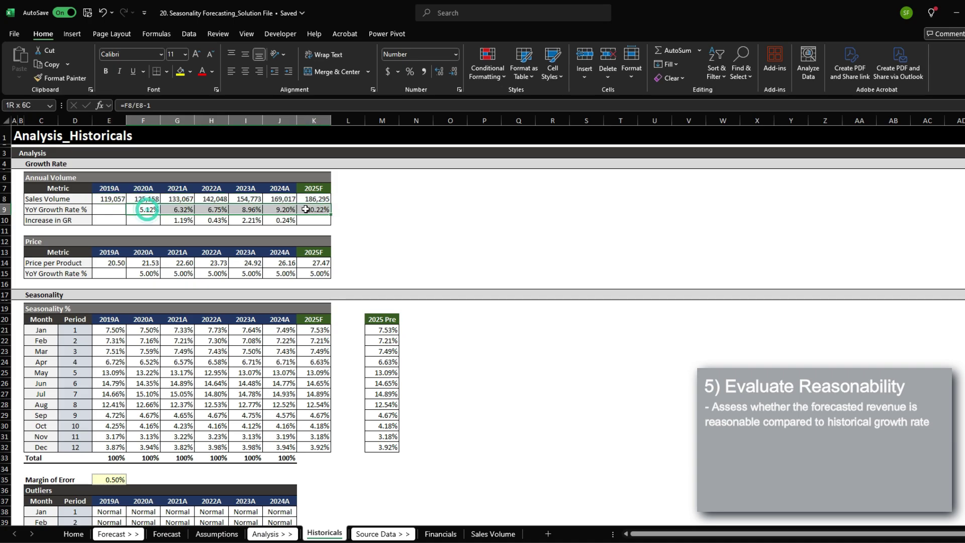
Compare each year's revenue growth against 2025's 15.73%, then return to the Forecast sheet.
scroll(336, 213, "down", 18)
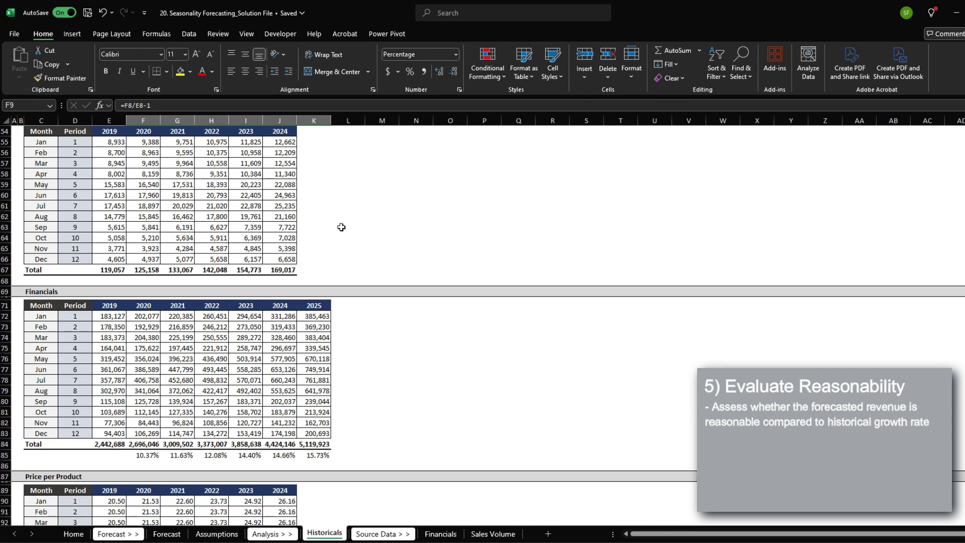
left_click_drag(153, 453, 321, 457)
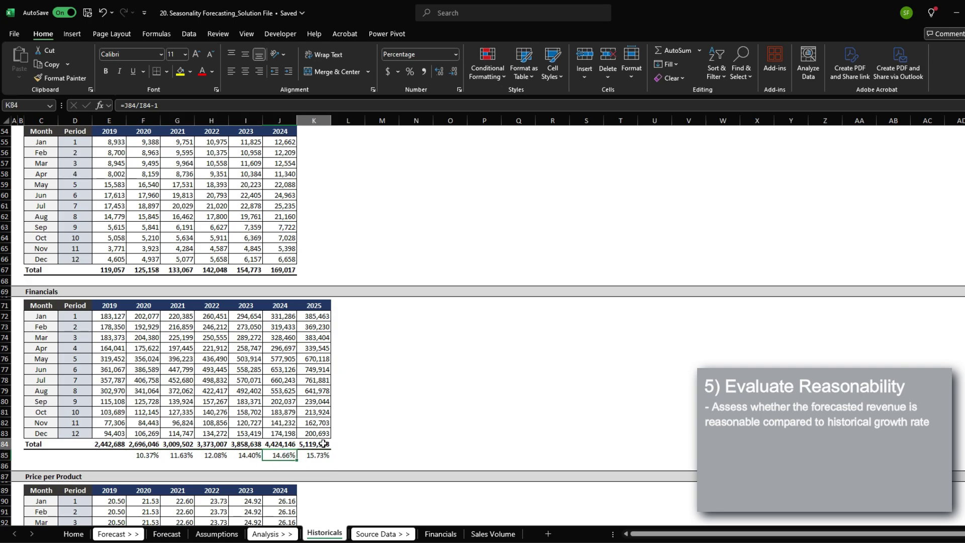
left_click(324, 444)
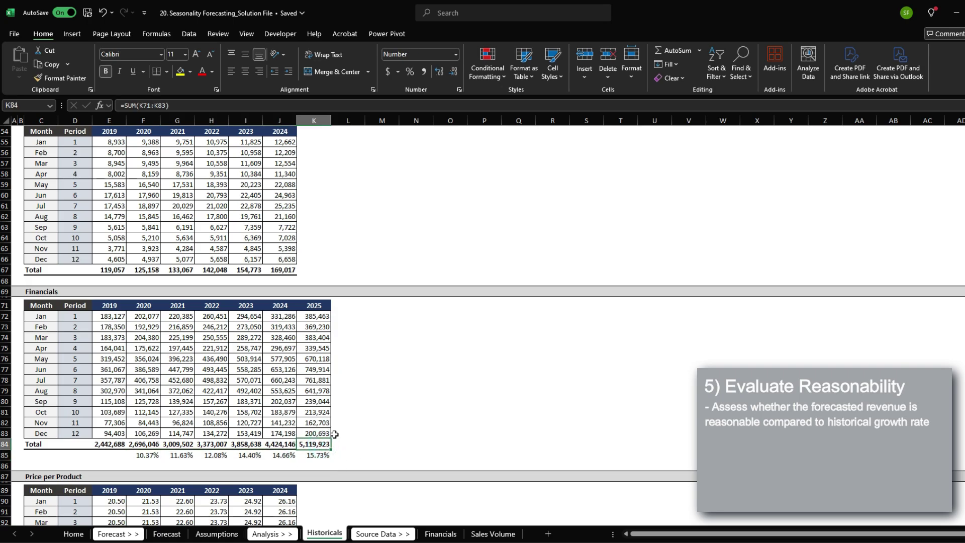
left_click(284, 454)
left_click(249, 455)
left_click(214, 455)
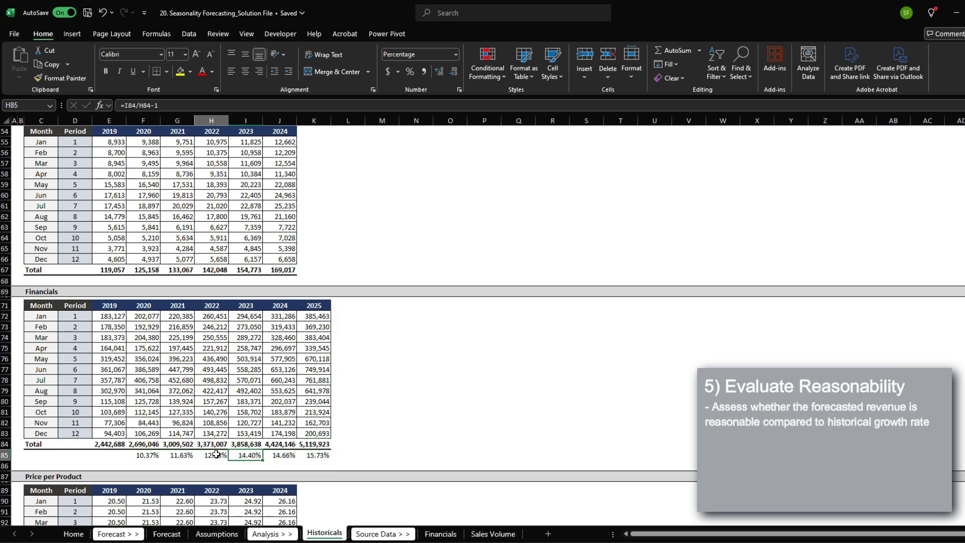
left_click(178, 456)
left_click(143, 457)
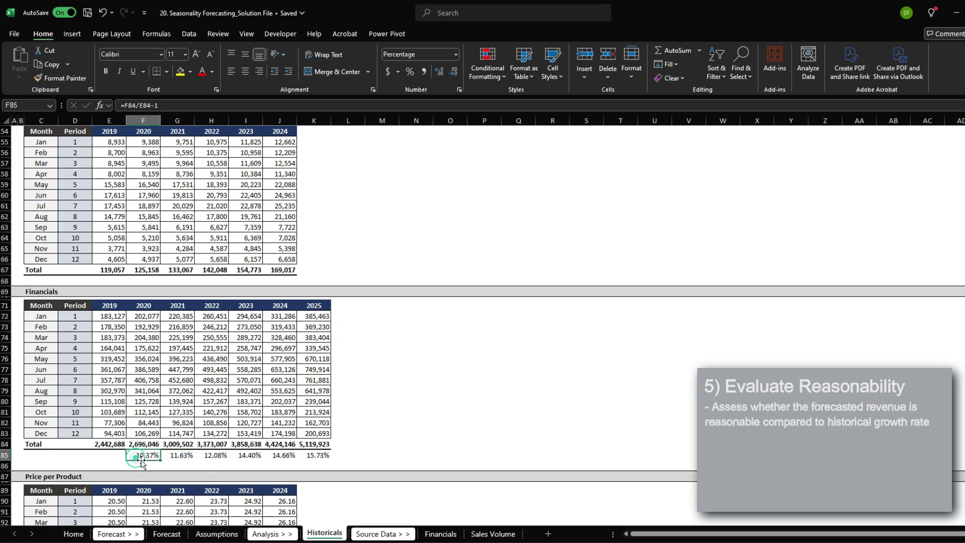
left_click(166, 534)
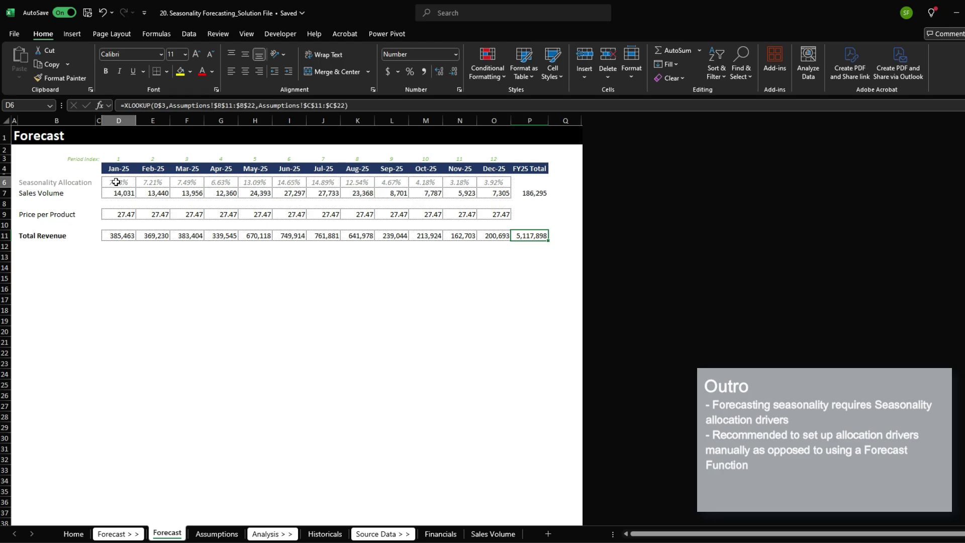
left_click_drag(114, 183, 498, 184)
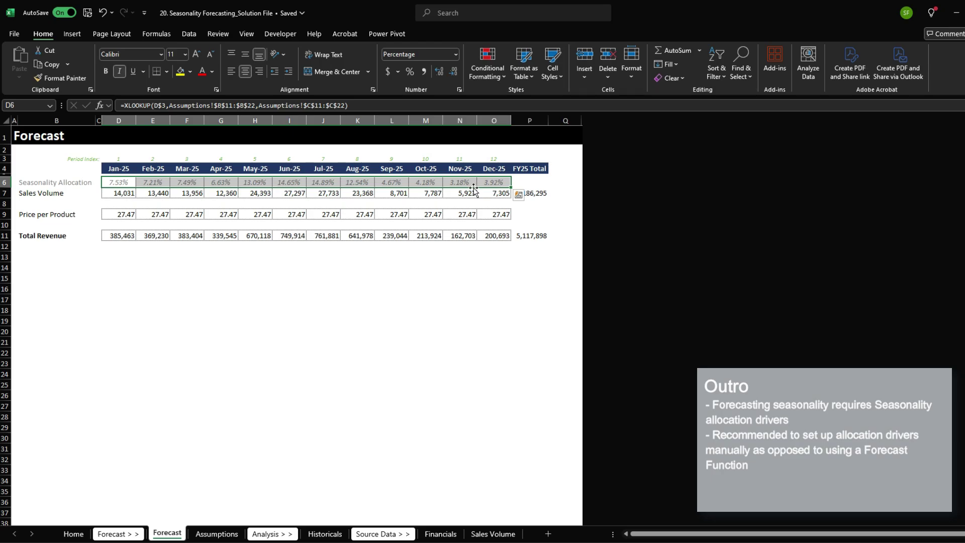
left_click_drag(120, 183, 494, 183)
left_click(54, 182)
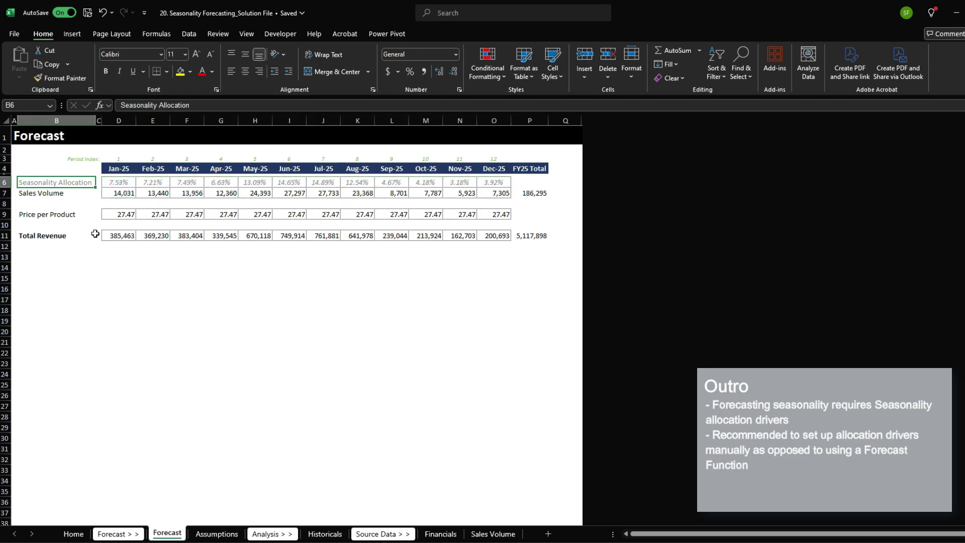
left_click(113, 256)
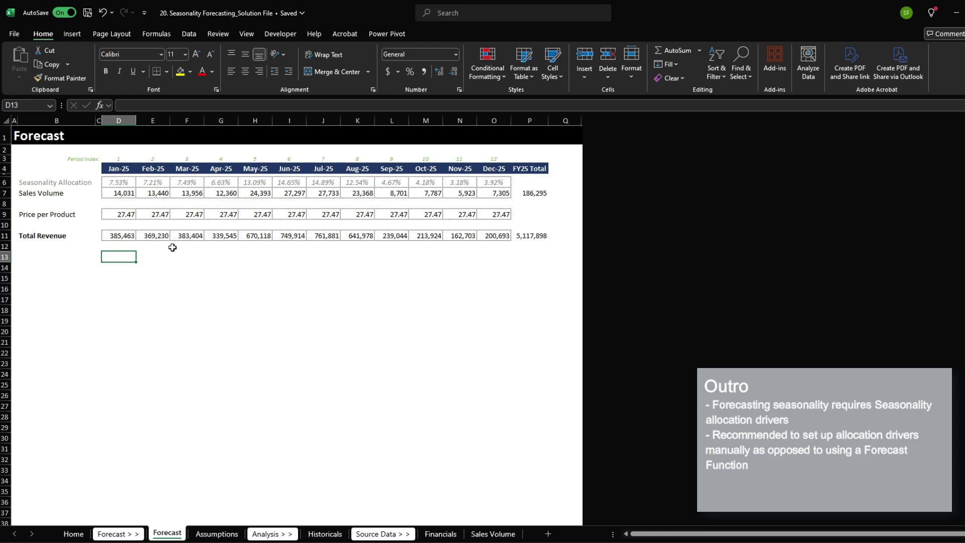
type("=")
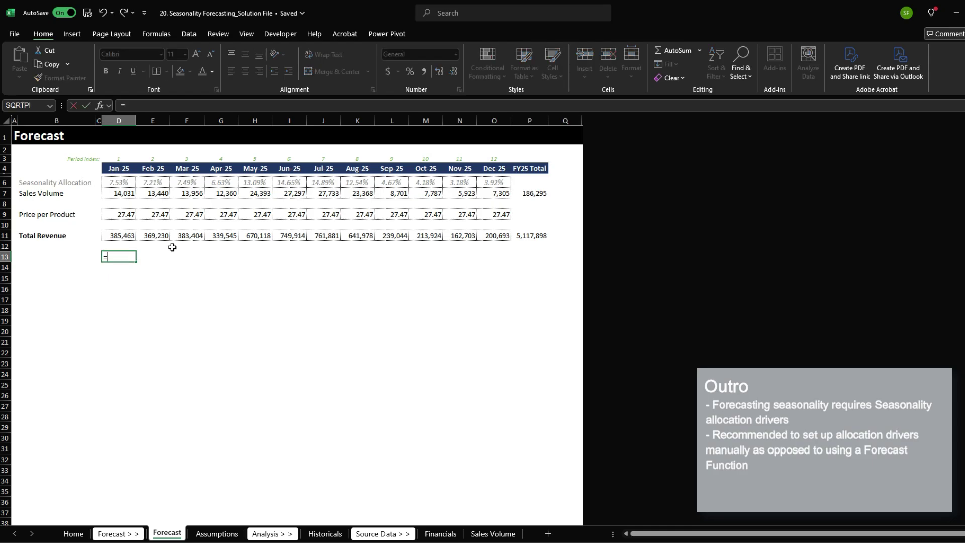
type("FORECAST.ETS.")
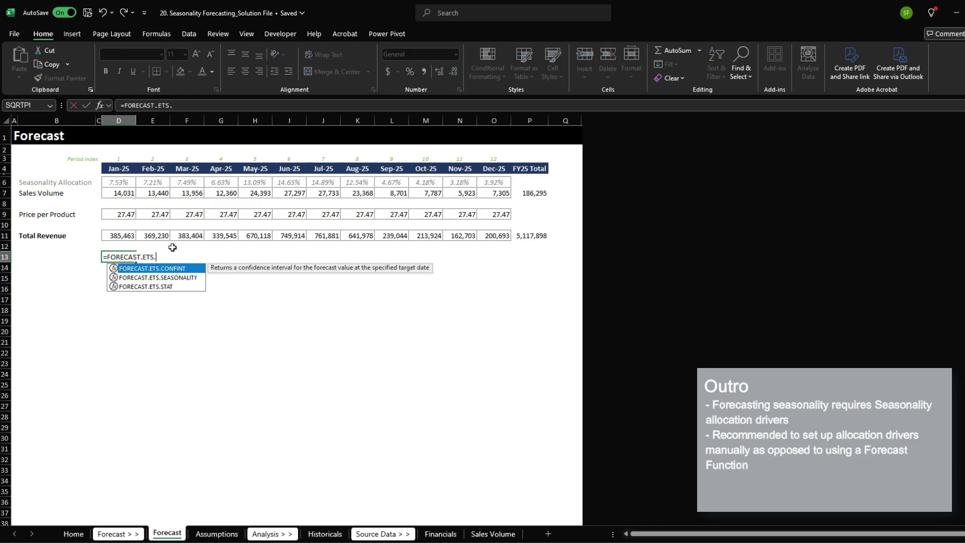
type("SEASONALIT")
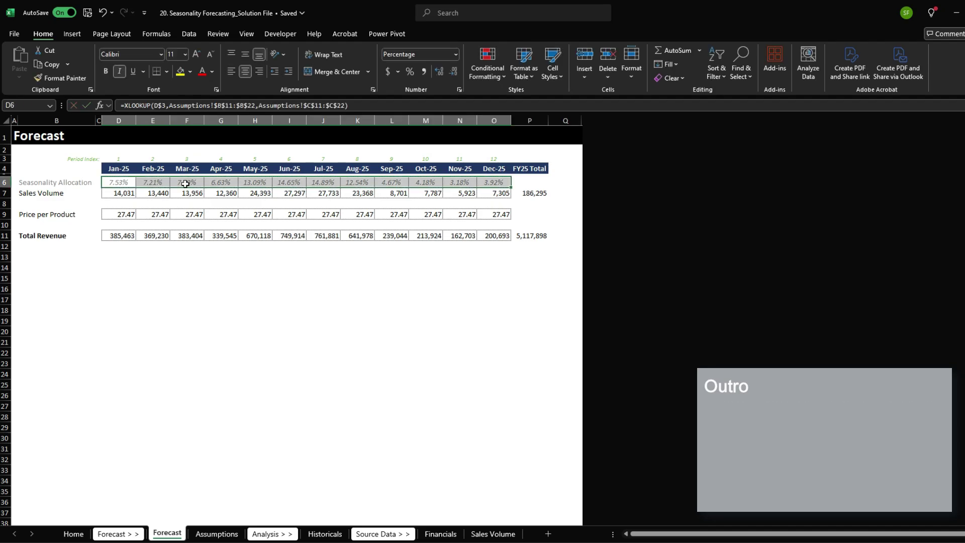
left_click(127, 256)
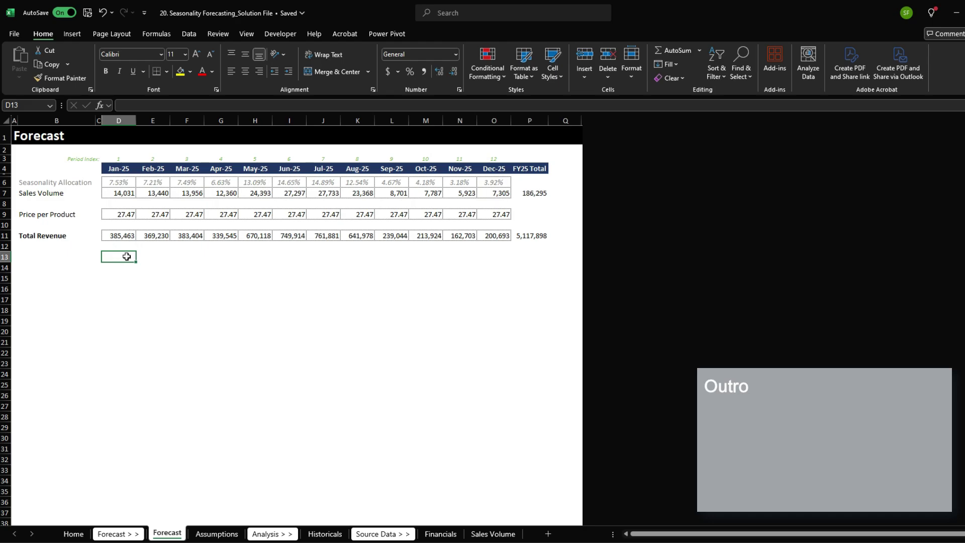